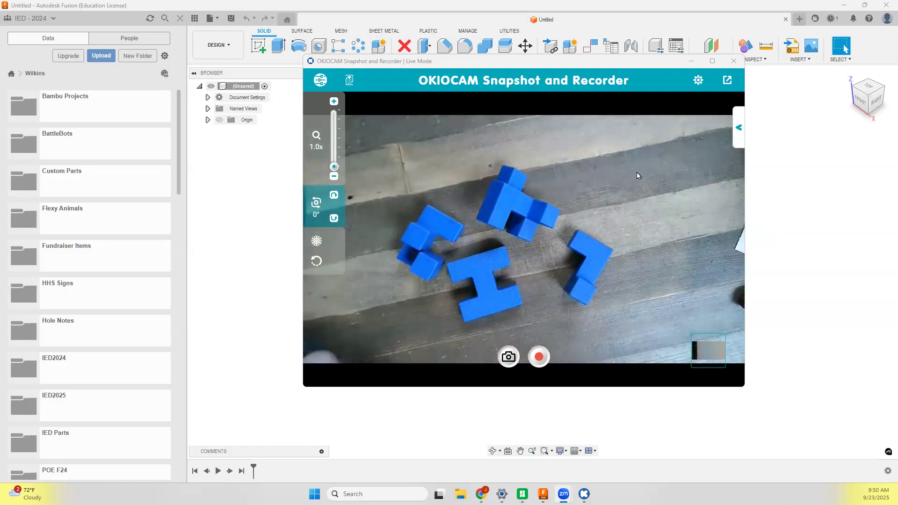
Step: Put the camera window away and open the pinned workshop project from the list of owned projects
{"action": "left_click", "coordinate": [690, 61]}
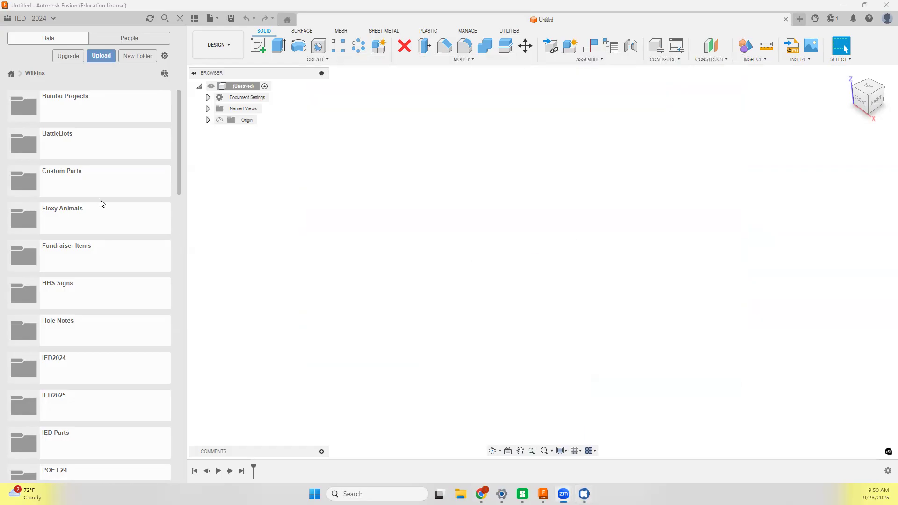
{"action": "left_click", "coordinate": [9, 75]}
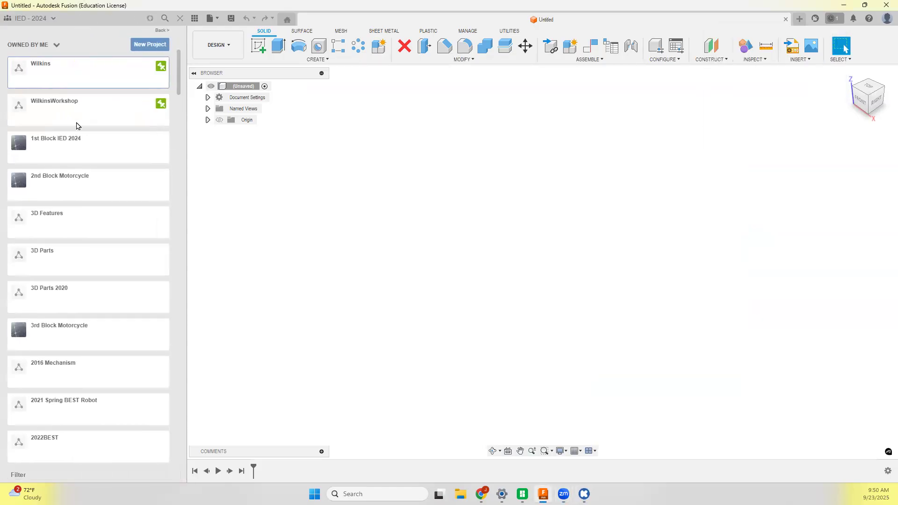
{"action": "left_click", "coordinate": [78, 123]}
{"action": "scroll", "coordinate": [77, 187], "scroll_direction": "down", "scroll_amount": 2}
{"action": "scroll", "coordinate": [78, 189], "scroll_direction": "up", "scroll_amount": 2}
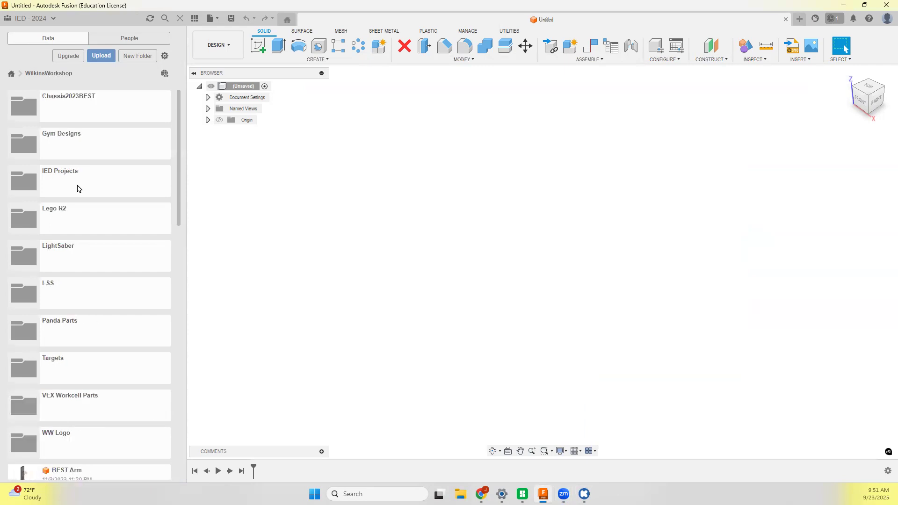
Step: Create a new folder named Puzzle Cube in the workshop project
{"action": "left_click", "coordinate": [131, 61]}
{"action": "type", "text": "Pu"}
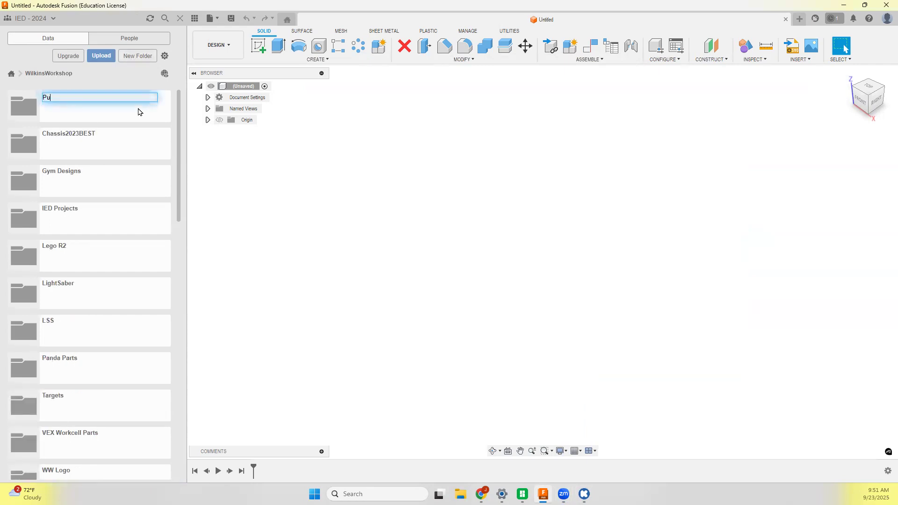
{"action": "type", "text": "zzle Cube"}
{"action": "key", "text": "Return"}
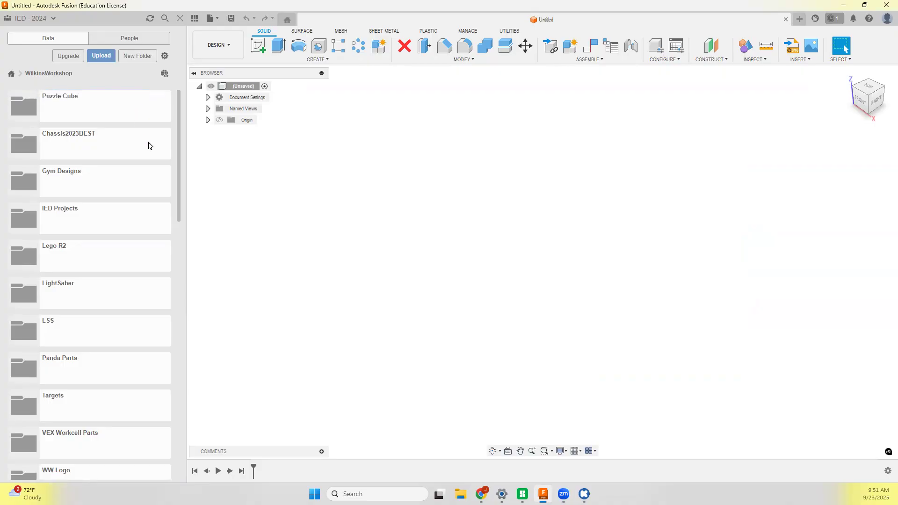
Step: Save the untitled design as Puzzle Cube 2025 inside the Puzzle Cube folder
{"action": "left_click", "coordinate": [89, 371]}
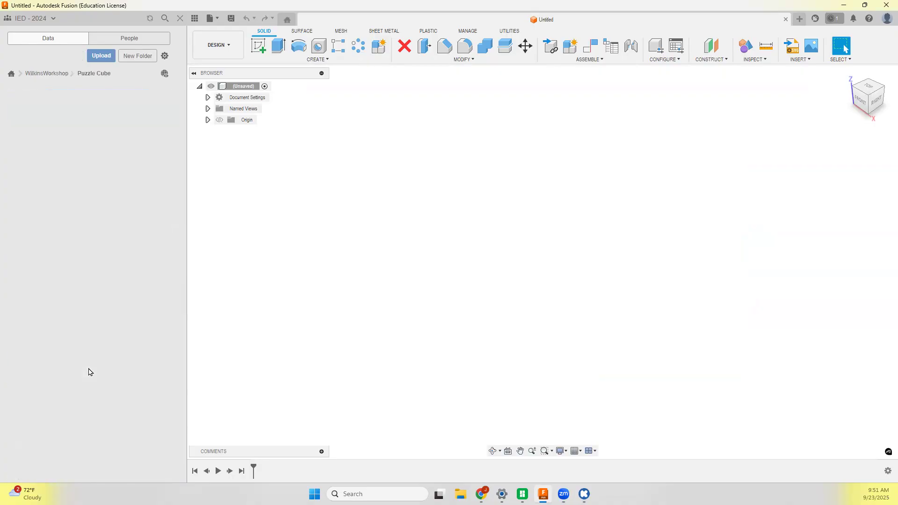
{"action": "left_click", "coordinate": [231, 19]}
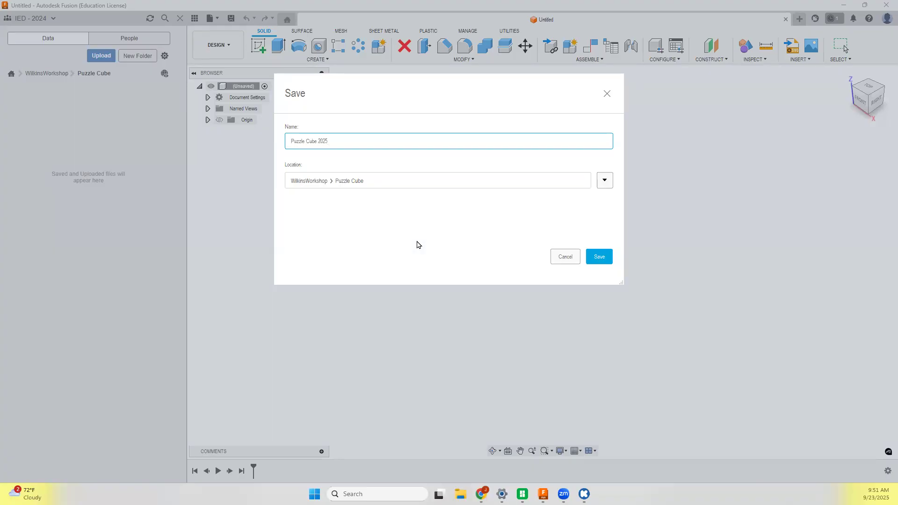
{"action": "key", "text": "Return"}
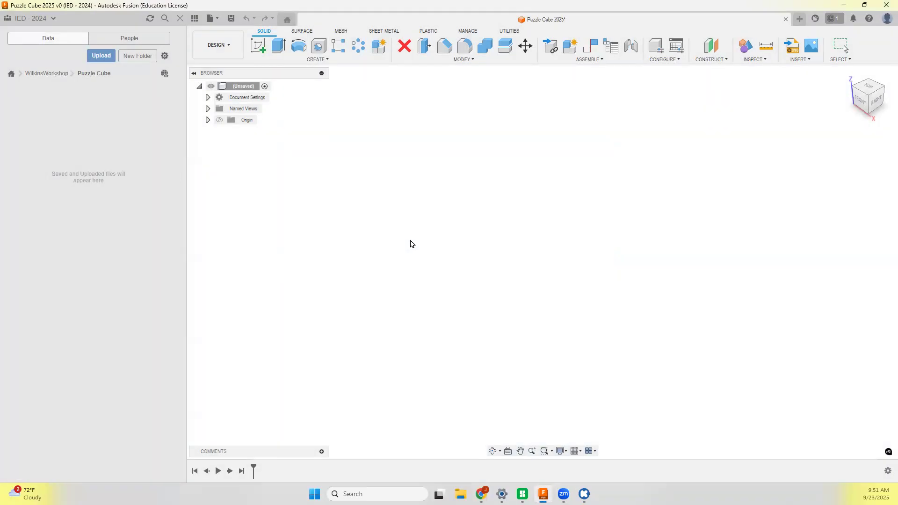
Step: Create and activate a new internal standard component under the Puzzle Cube 2025 root
{"action": "right_click", "coordinate": [257, 90]}
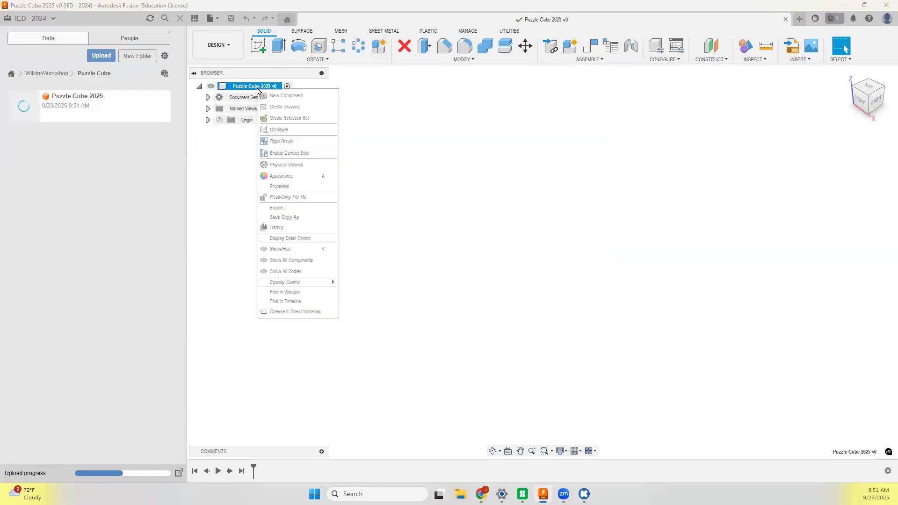
{"action": "left_click", "coordinate": [281, 96]}
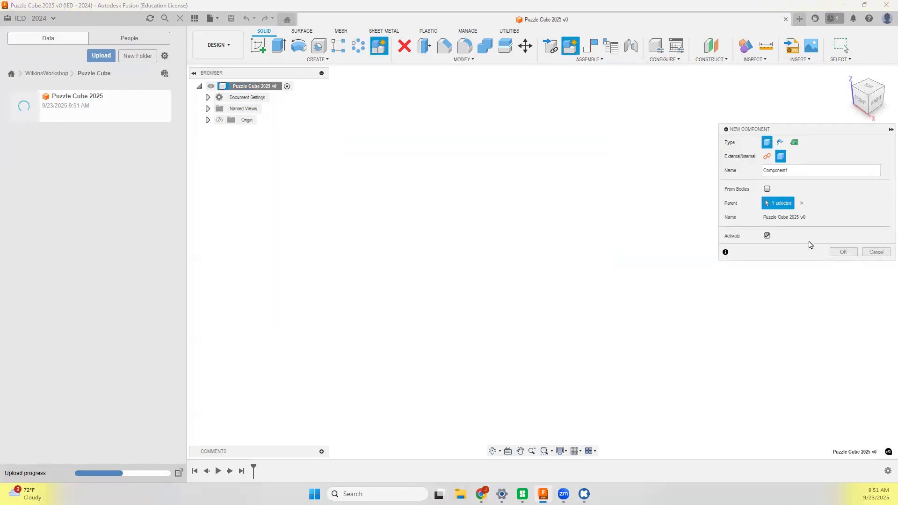
{"action": "left_click", "coordinate": [839, 251]}
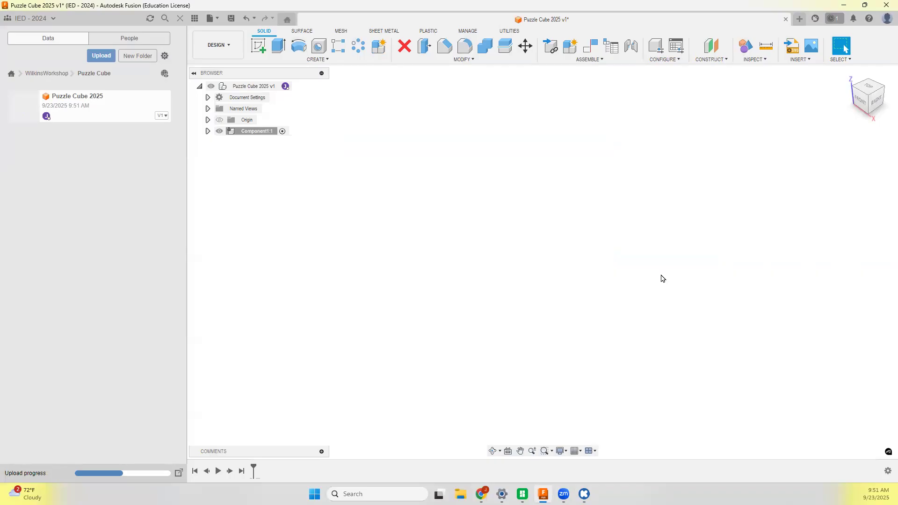
Step: Examine the physical H-shaped puzzle piece in the OKIOCAM camera view, and return to the Fusion design
{"action": "mouse_move", "coordinate": [584, 493]}
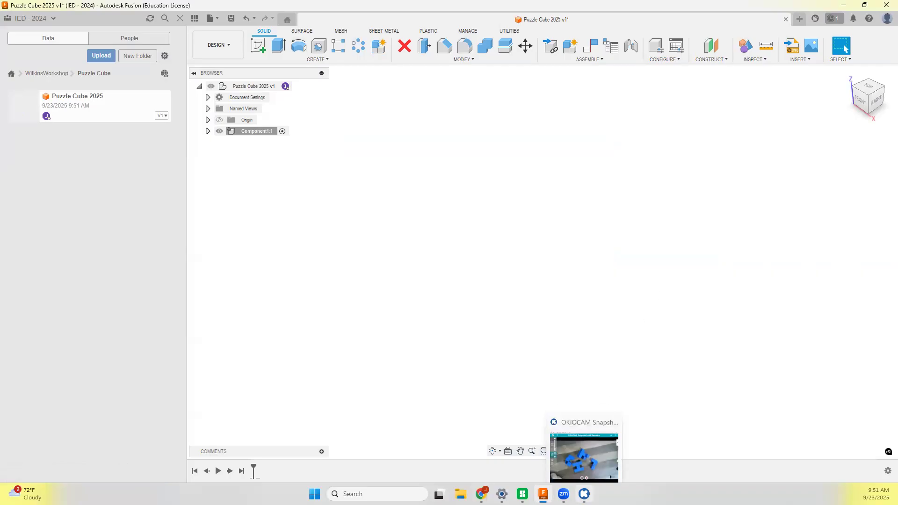
{"action": "left_click", "coordinate": [584, 448]}
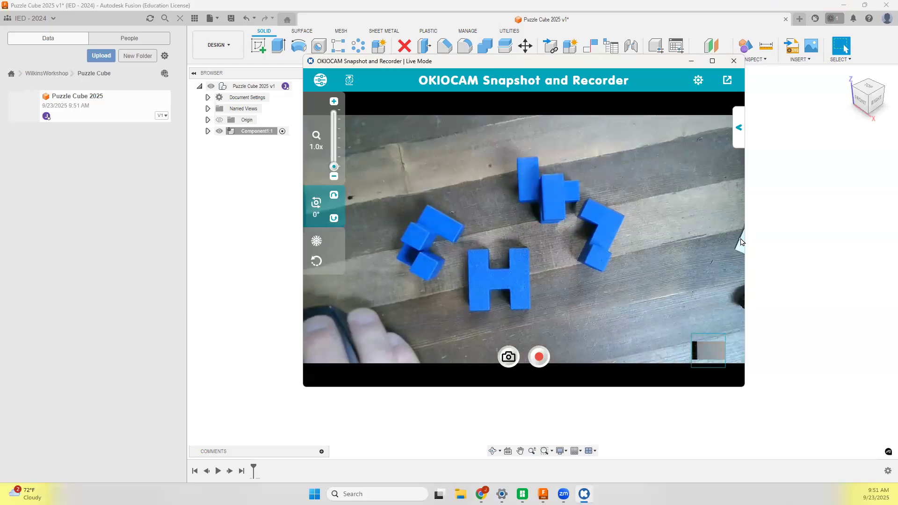
{"action": "left_click", "coordinate": [517, 403]}
Step: Sketch an H on the front plane from two upright rectangles, the first starting at the origin, joined by a crossbar rectangle
{"action": "left_click", "coordinate": [260, 46]}
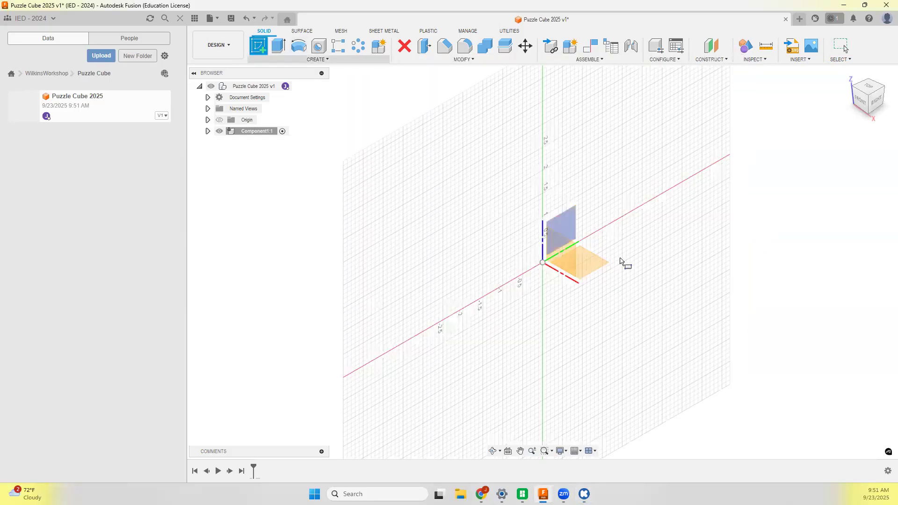
{"action": "left_click", "coordinate": [582, 264]}
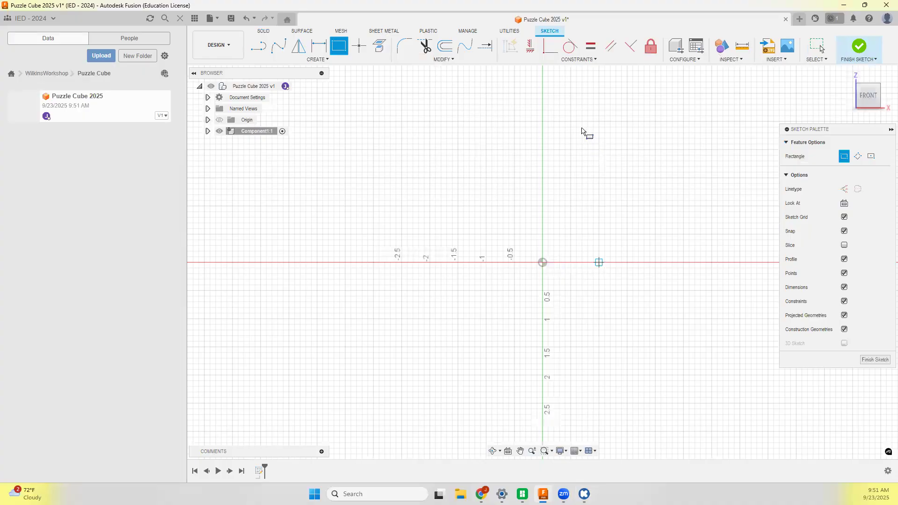
{"action": "left_click", "coordinate": [644, 261]}
{"action": "left_click", "coordinate": [677, 128]}
{"action": "left_click", "coordinate": [582, 218]}
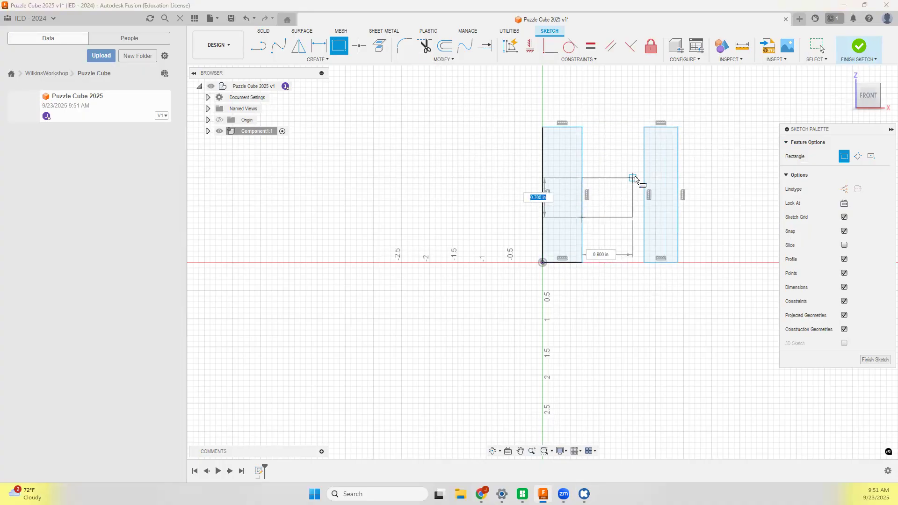
{"action": "left_click", "coordinate": [643, 172]}
Step: Dimension the upright rectangle at the origin to 1.5 in high and 0.5 in wide
{"action": "key", "text": "l"}
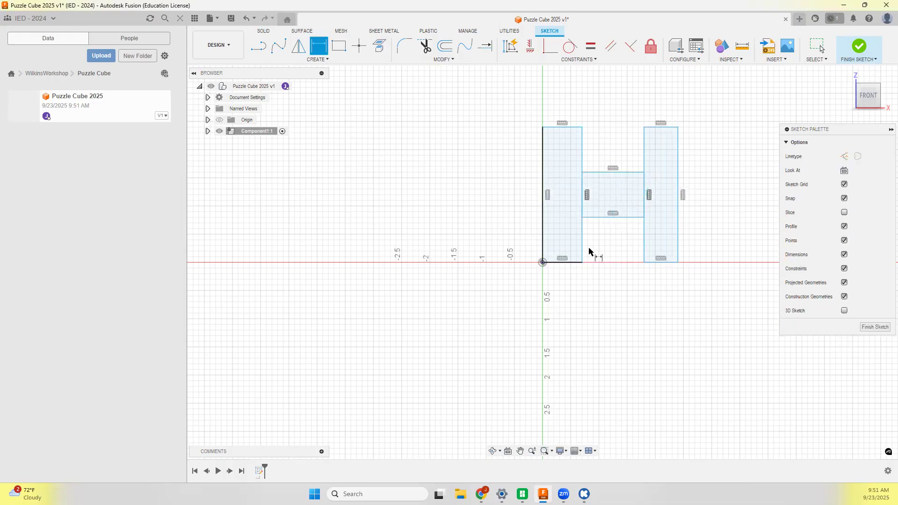
{"action": "left_click", "coordinate": [543, 245]}
{"action": "left_click", "coordinate": [502, 212]}
{"action": "type", "text": "1.5"}
{"action": "key", "text": "Return"}
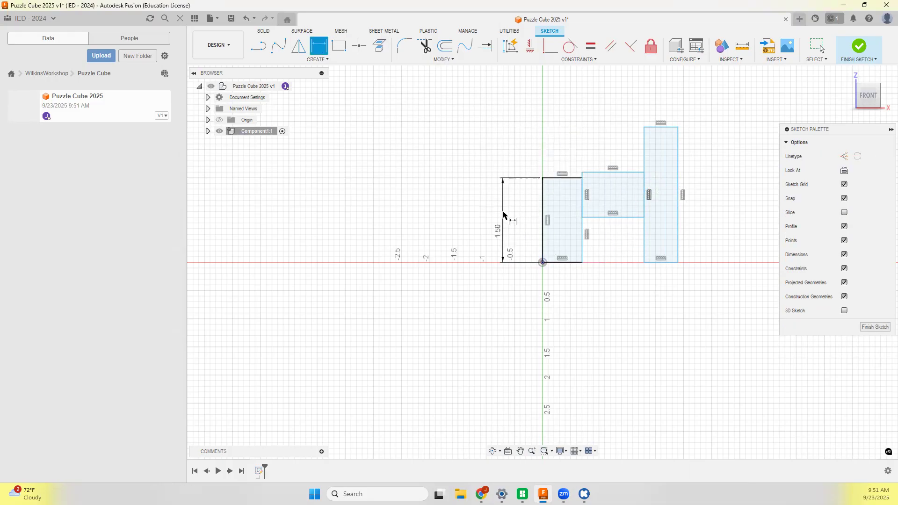
{"action": "left_click", "coordinate": [556, 263]}
{"action": "left_click", "coordinate": [563, 293]}
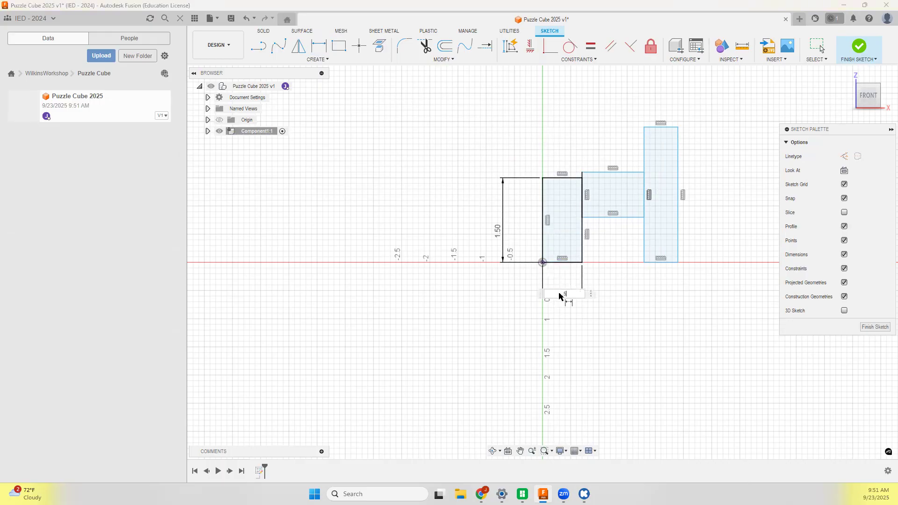
{"action": "type", "text": ".5"}
{"action": "key", "text": "Return"}
Step: Apply Equal constraints to match the crossbar and second upright to the first upright's 0.5 in width and 1.5 in height
{"action": "left_click", "coordinate": [590, 46]}
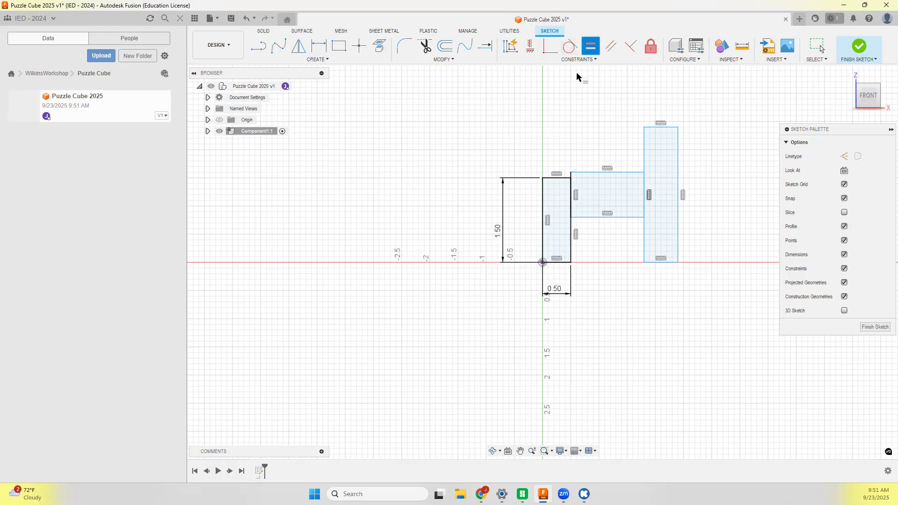
{"action": "left_click", "coordinate": [564, 262]}
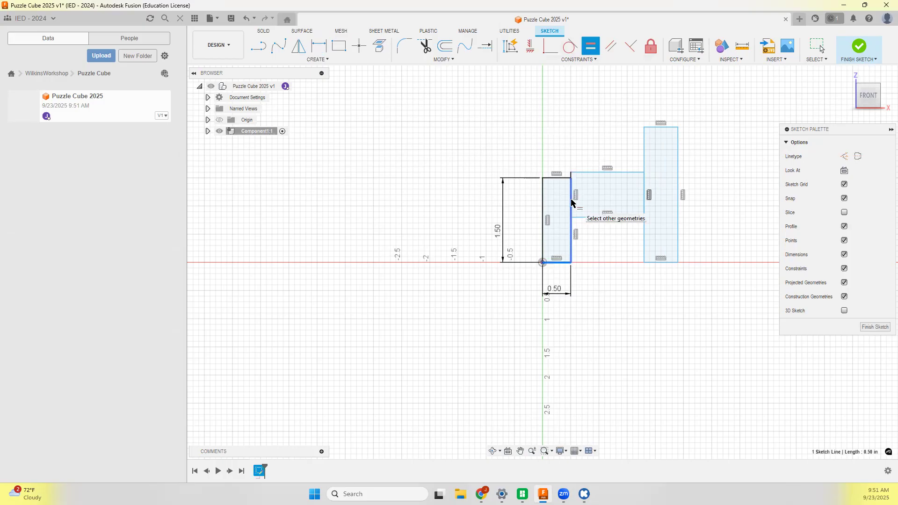
{"action": "scroll", "coordinate": [570, 177], "scroll_direction": "up", "scroll_amount": 1}
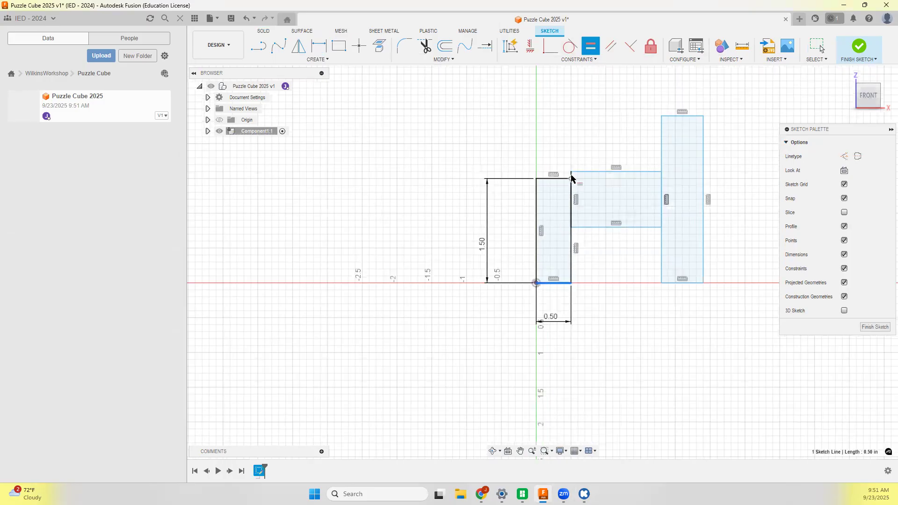
{"action": "scroll", "coordinate": [617, 221], "scroll_direction": "up", "scroll_amount": 3}
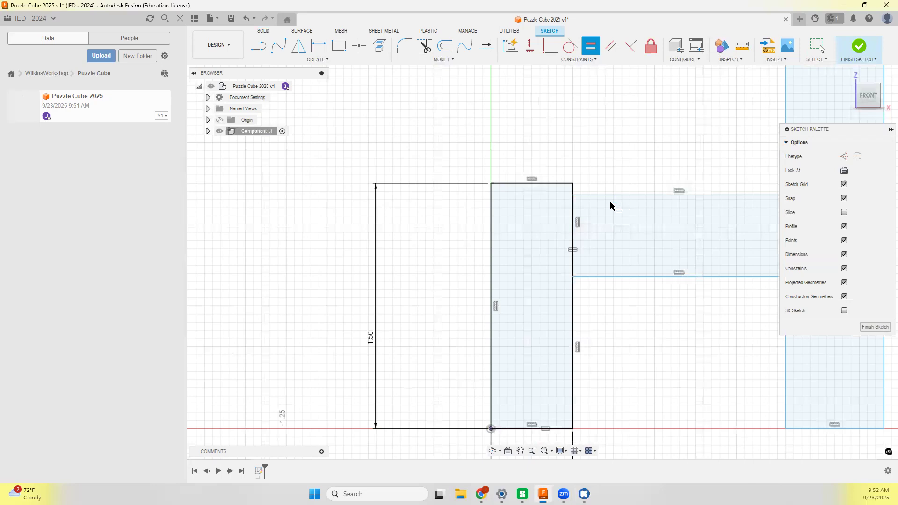
{"action": "left_click", "coordinate": [572, 222]}
{"action": "scroll", "coordinate": [509, 288], "scroll_direction": "down", "scroll_amount": 1}
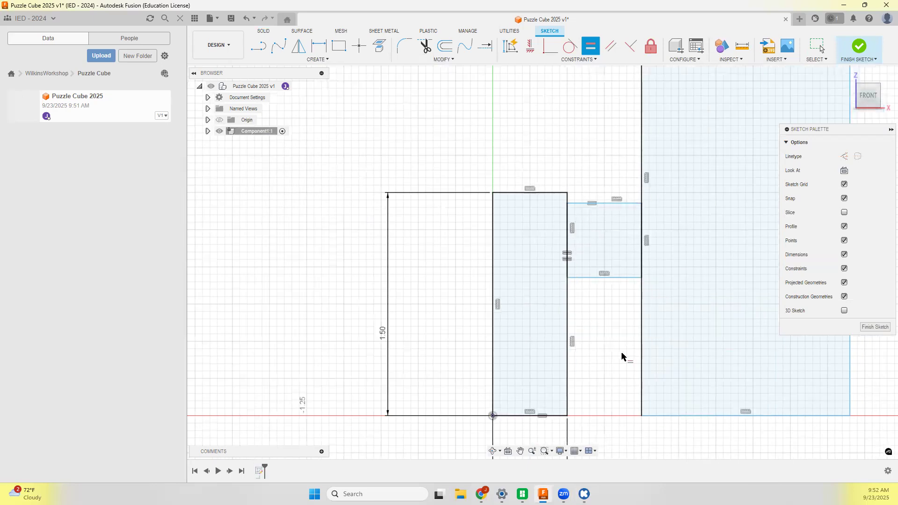
{"action": "scroll", "coordinate": [637, 379], "scroll_direction": "down", "scroll_amount": 1}
{"action": "left_click", "coordinate": [533, 376]}
{"action": "left_click", "coordinate": [497, 328]}
{"action": "left_click", "coordinate": [650, 306]}
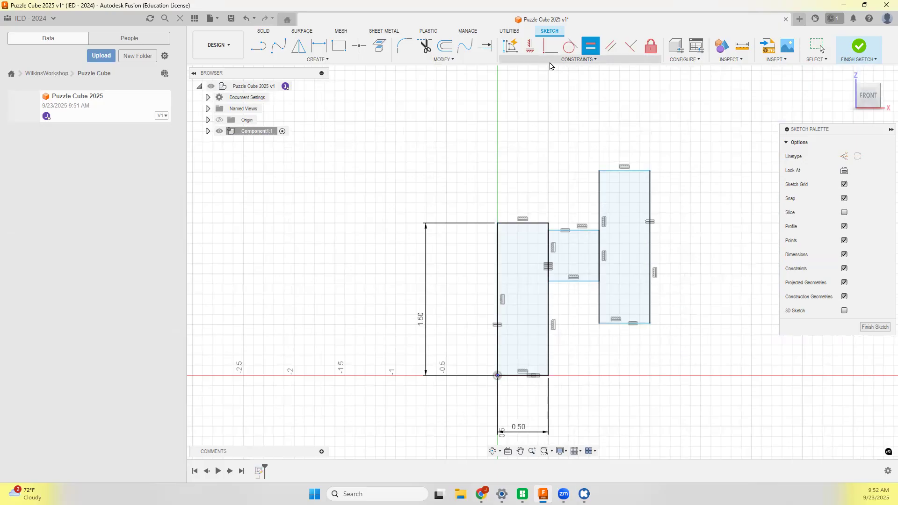
Step: Make the bottom edges of the two uprights collinear
{"action": "left_click", "coordinate": [578, 60]}
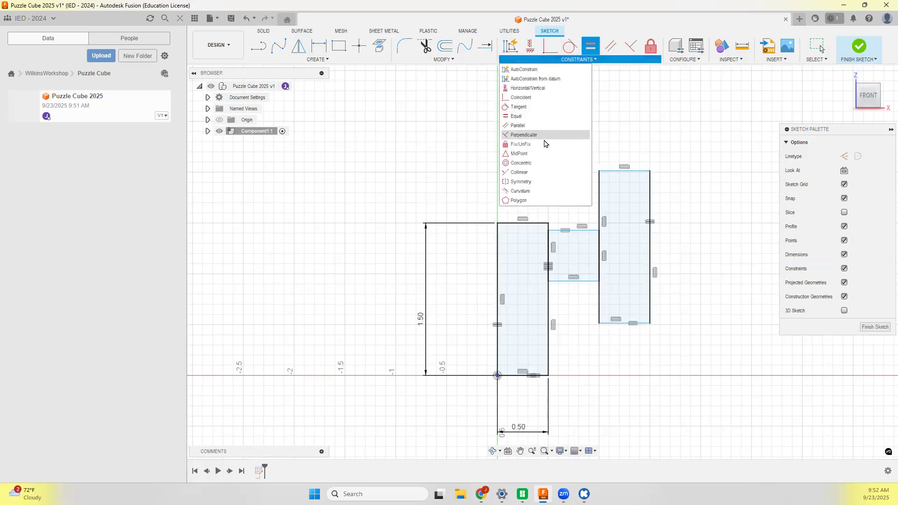
{"action": "left_click", "coordinate": [537, 172]}
{"action": "left_click", "coordinate": [627, 323]}
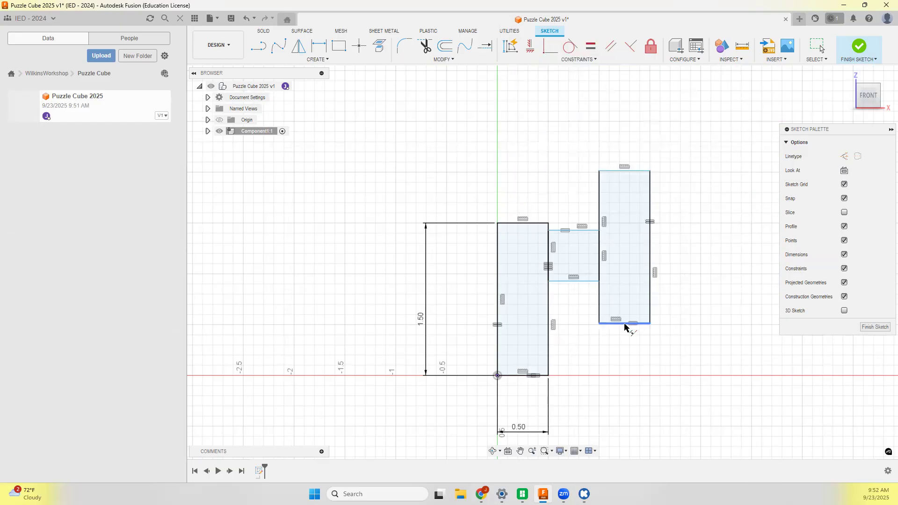
{"action": "left_click", "coordinate": [521, 375]}
Step: Dimension the crossbar's lower edge above the first upright's base with the parameter d2, and finish the sketch
{"action": "key", "text": "l"}
{"action": "left_click", "coordinate": [580, 281]}
{"action": "left_click", "coordinate": [532, 376]}
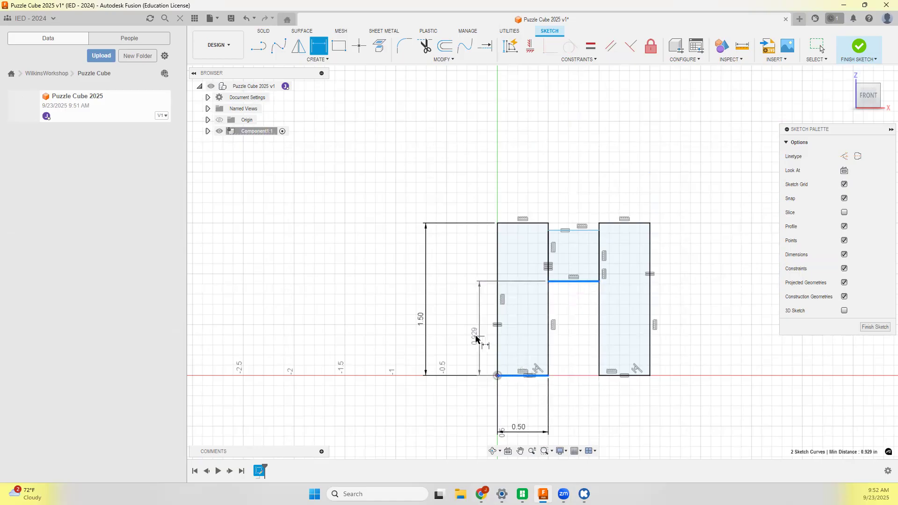
{"action": "left_click", "coordinate": [464, 335]}
{"action": "type", "text": "d2"}
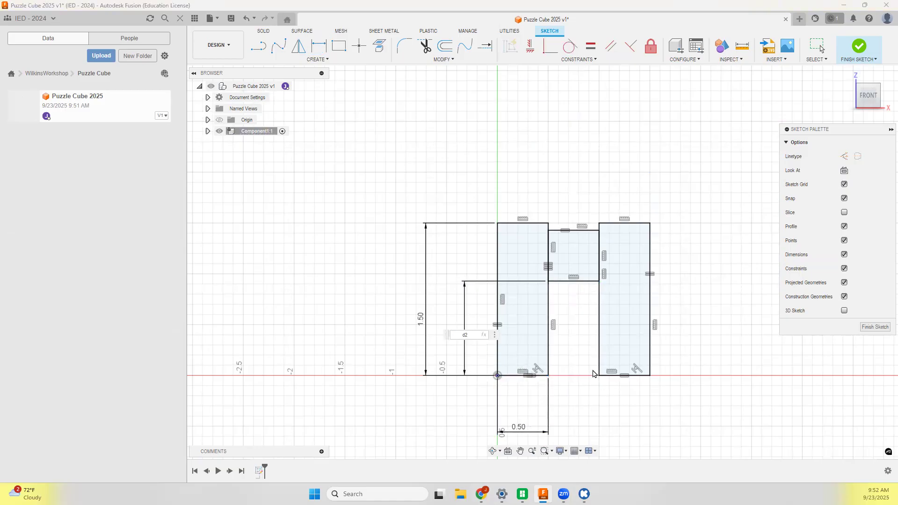
{"action": "key", "text": "Return"}
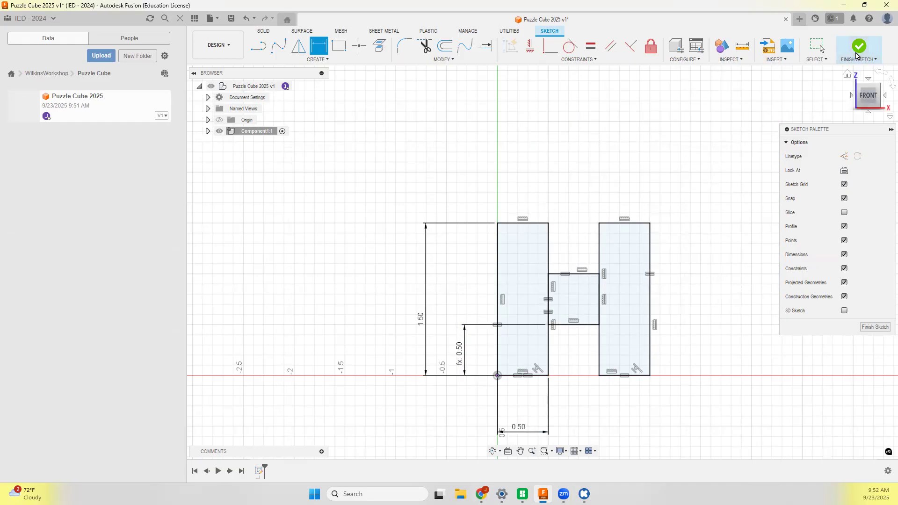
{"action": "left_click", "coordinate": [859, 47]}
Step: Extrude the two uprights and the crossbar of the H together as a new body
{"action": "key", "text": "e"}
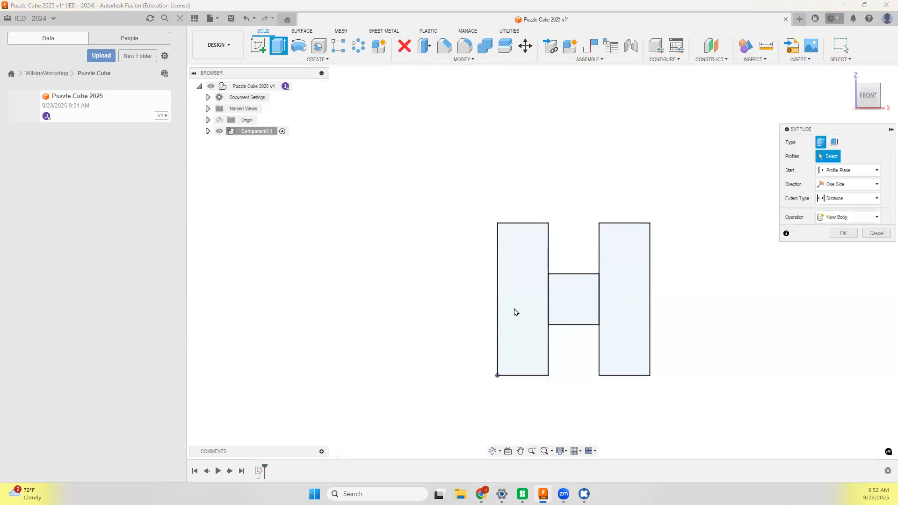
{"action": "left_click", "coordinate": [514, 308]}
{"action": "left_click", "coordinate": [572, 308]}
{"action": "left_click", "coordinate": [624, 314]}
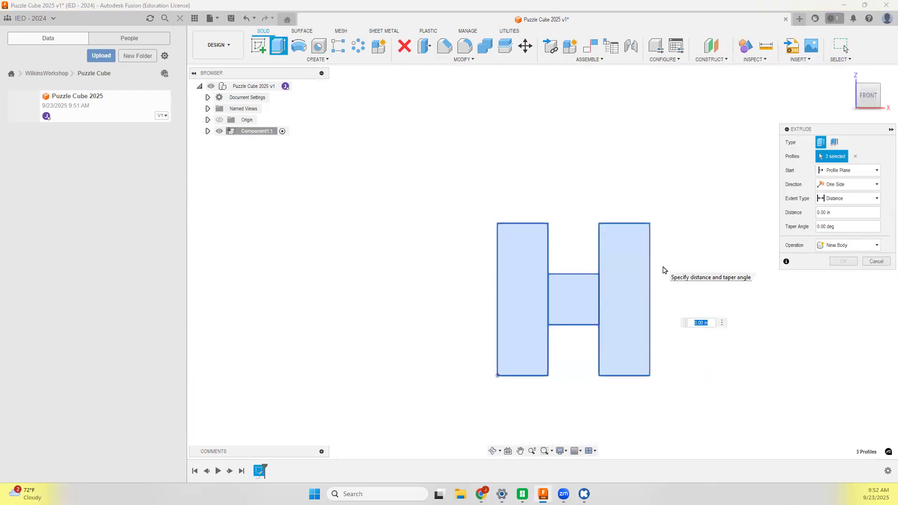
{"action": "key", "text": "Return"}
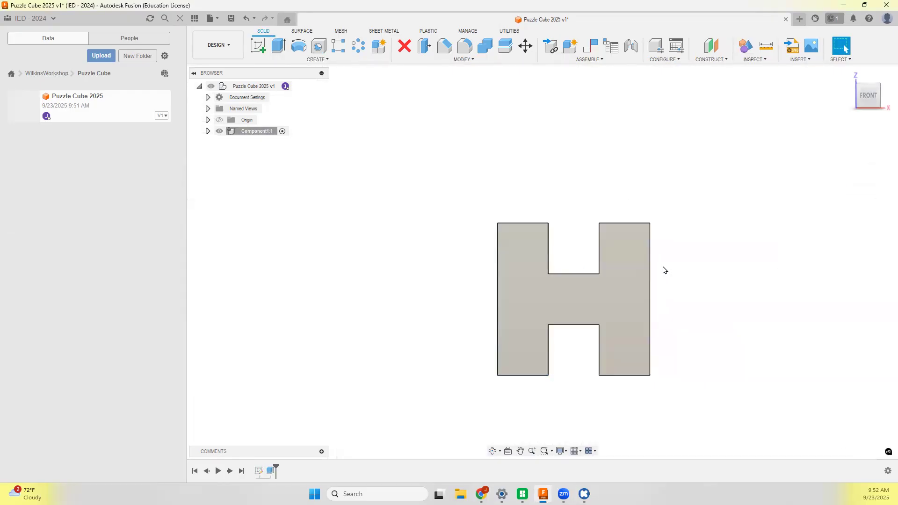
{"action": "left_click", "coordinate": [847, 74]}
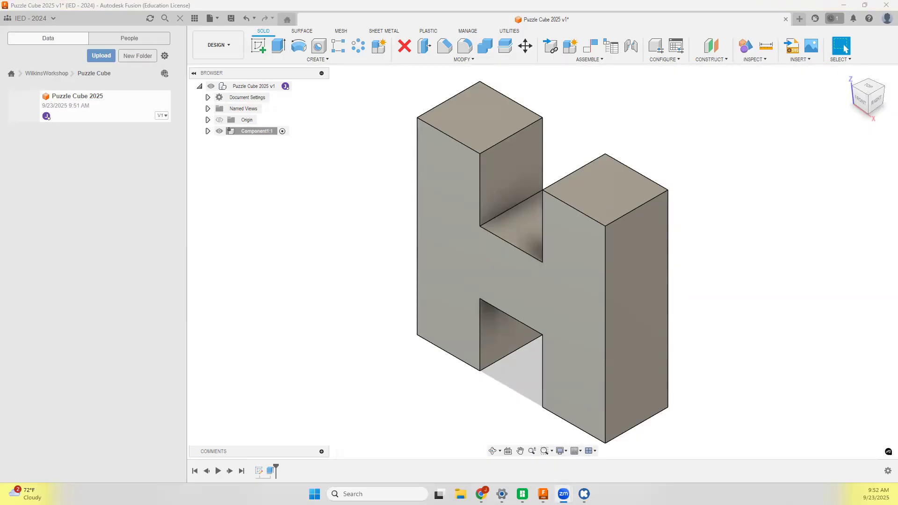
{"action": "left_click", "coordinate": [365, 275]}
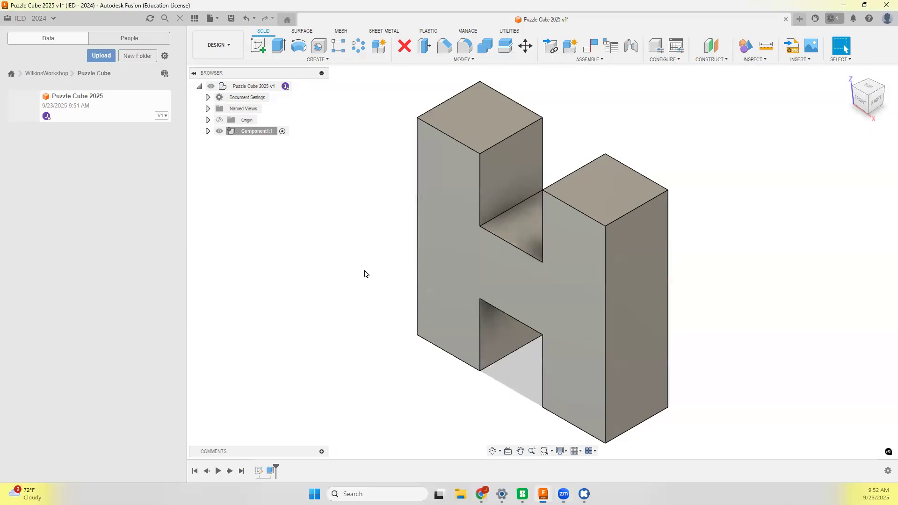
Step: Rename the H-shaped piece's component as Red Part
{"action": "double_click", "coordinate": [258, 131]}
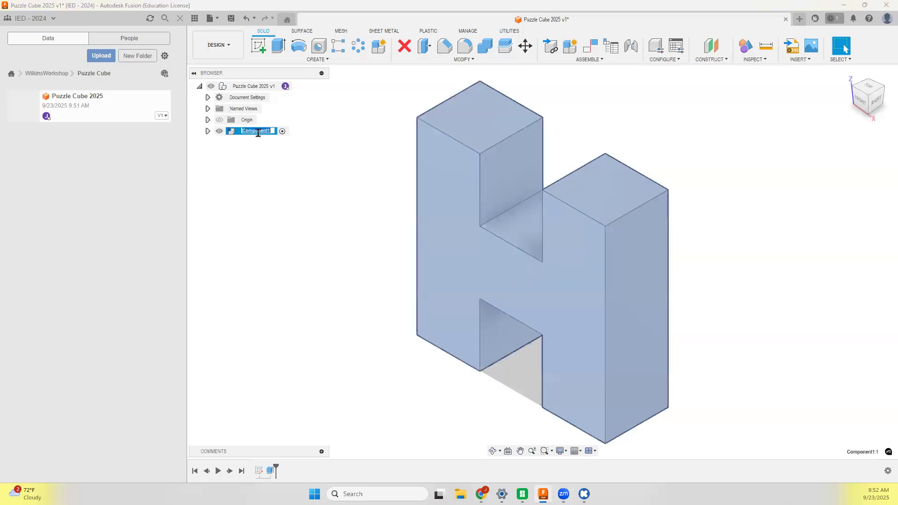
{"action": "type", "text": "Red Part"}
{"action": "key", "text": "Return"}
{"action": "left_click", "coordinate": [325, 179]}
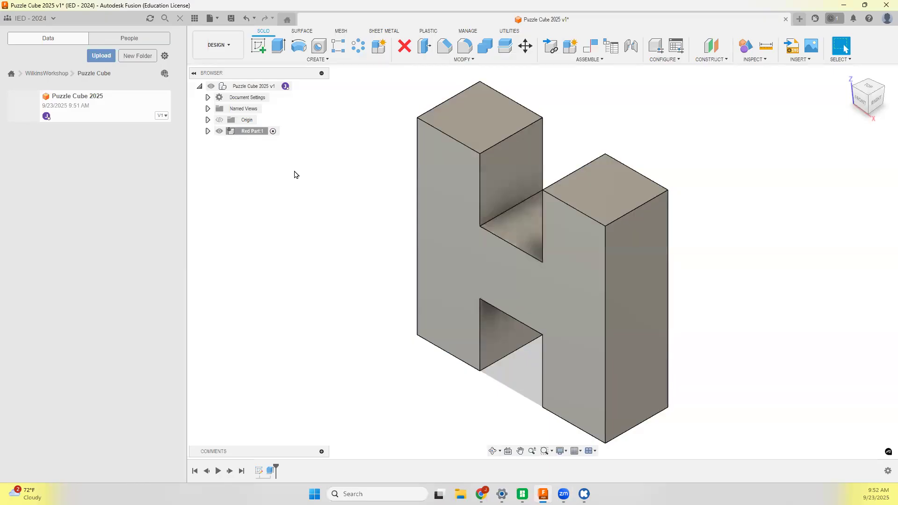
Step: Create a new active component under the top-level Puzzle Cube 2025 assembly and hide Red Part
{"action": "right_click", "coordinate": [229, 87]}
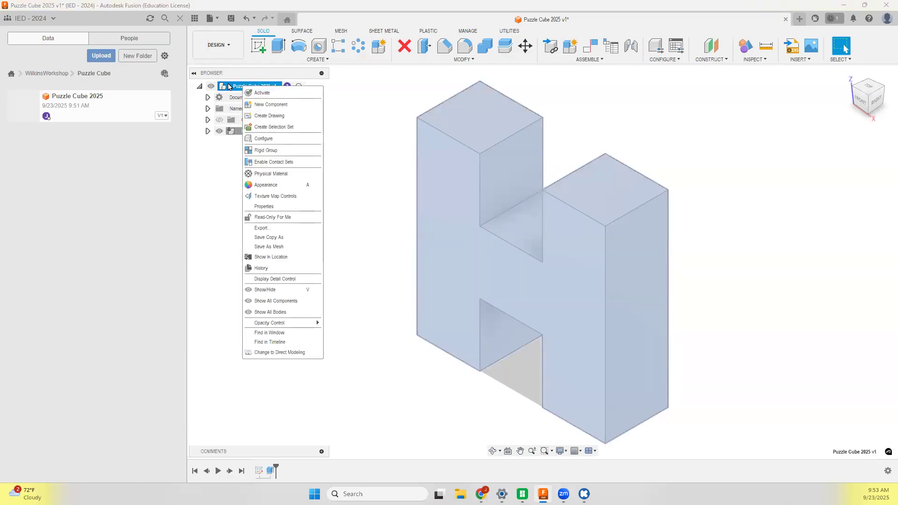
{"action": "left_click", "coordinate": [267, 113]}
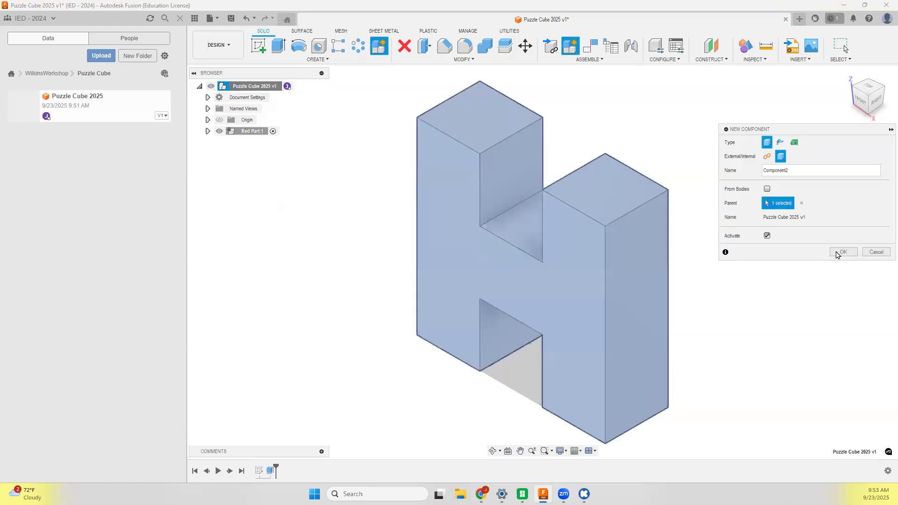
{"action": "left_click", "coordinate": [837, 252]}
{"action": "left_click", "coordinate": [219, 132]}
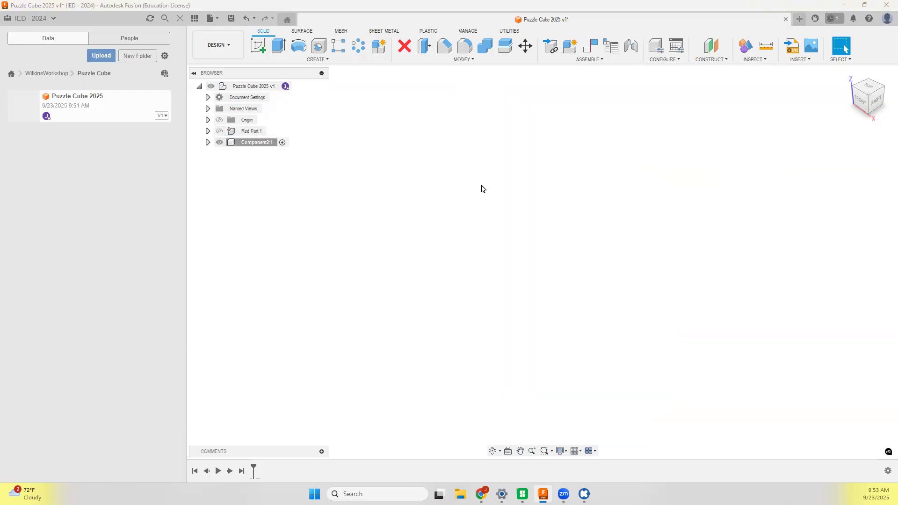
Step: On the front plane, sketch an upright rectangle about 0.35 in wide from the origin and an adjoining horizontal one about 0.4 in high from its upper-right corner
{"action": "left_click", "coordinate": [584, 494]}
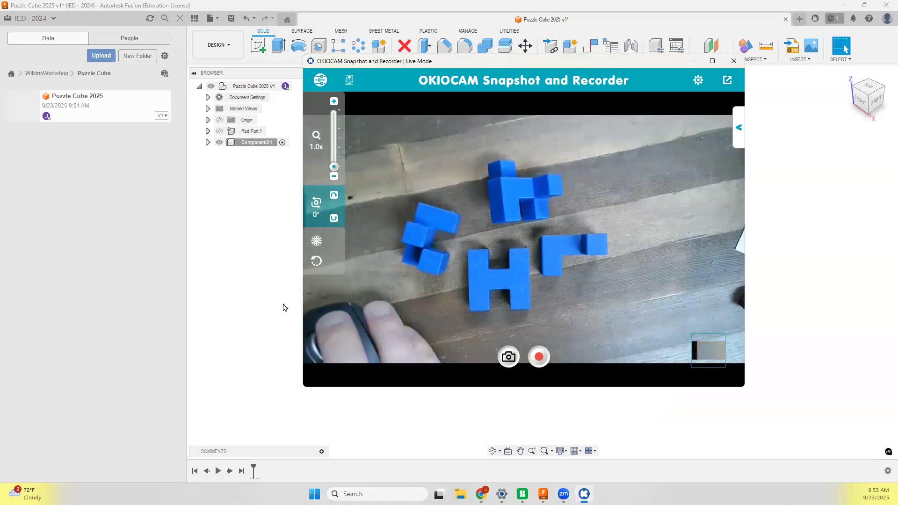
{"action": "left_click", "coordinate": [258, 47]}
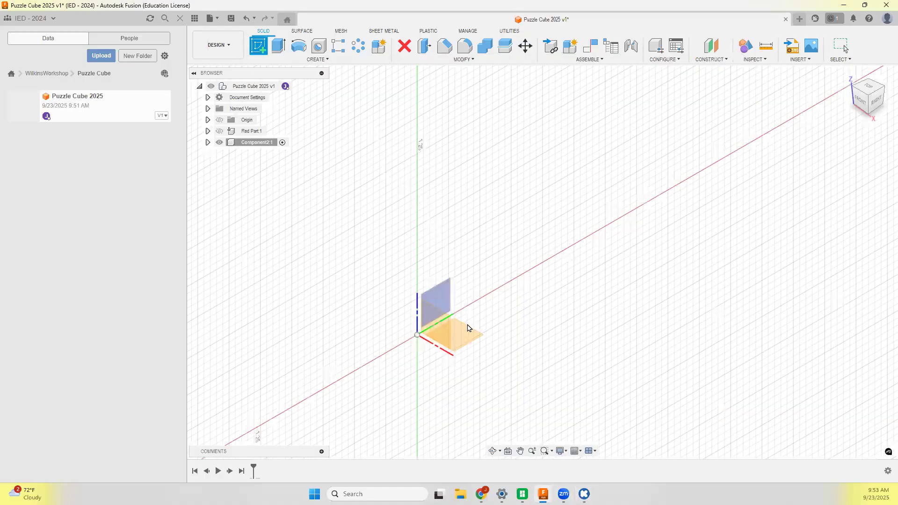
{"action": "left_click", "coordinate": [467, 328]}
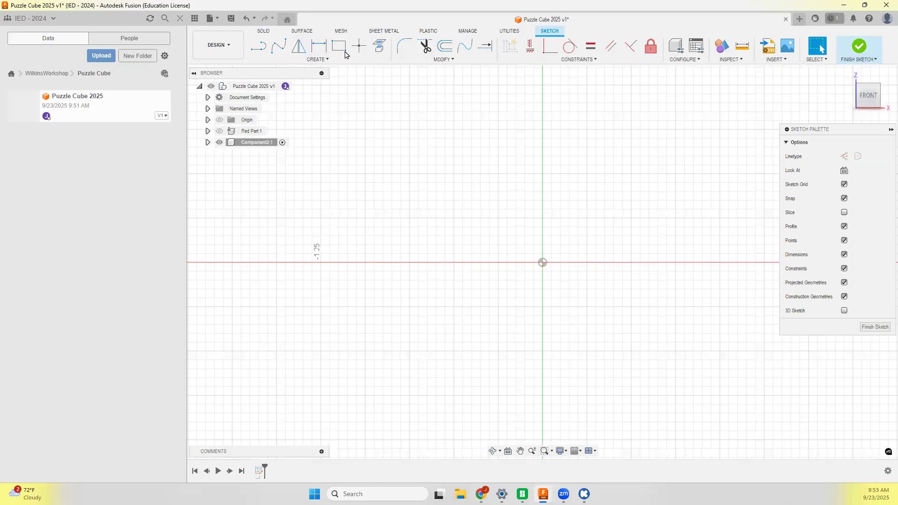
{"action": "key", "text": "r"}
{"action": "left_click", "coordinate": [543, 262]}
{"action": "left_click", "coordinate": [604, 136]}
{"action": "left_click", "coordinate": [604, 120]}
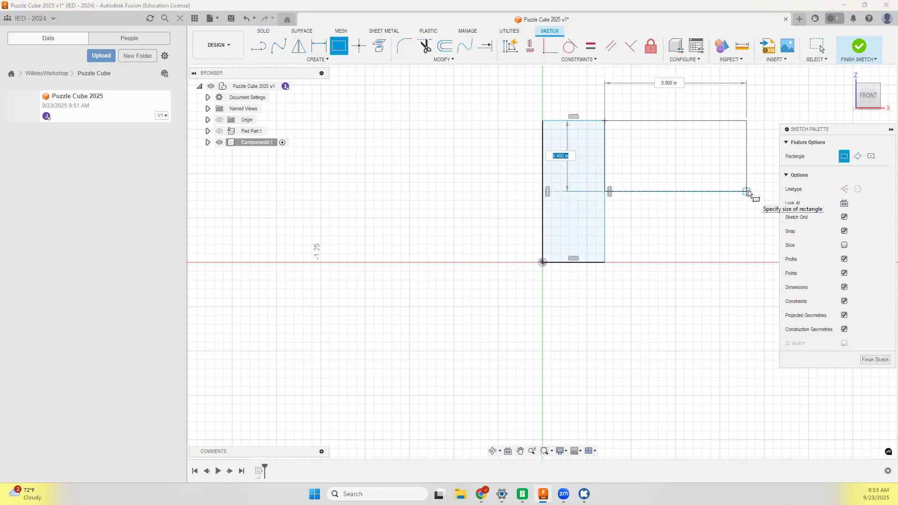
{"action": "left_click", "coordinate": [754, 191]}
Step: Dimension the upright rectangle's width as 0.5 in and its height as 1 in
{"action": "key", "text": "d"}
{"action": "left_click", "coordinate": [581, 263]}
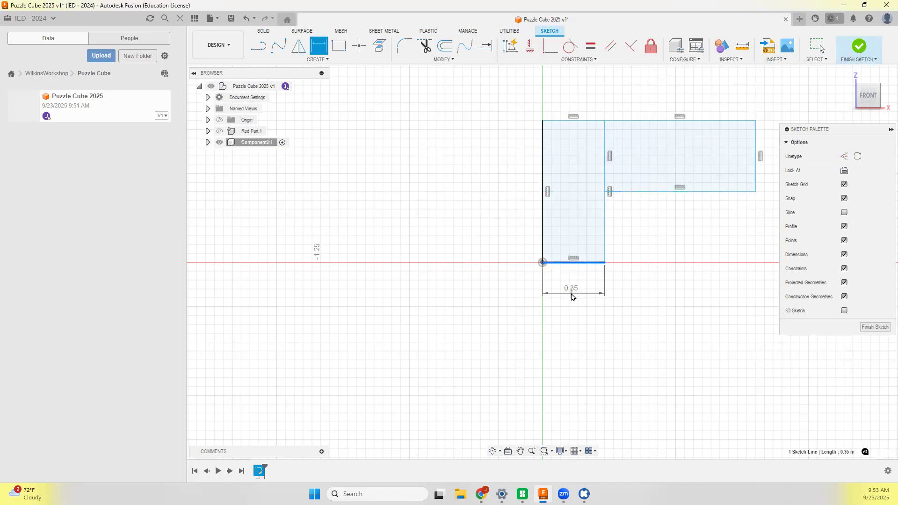
{"action": "left_click", "coordinate": [571, 293]}
{"action": "type", "text": "0.5"}
{"action": "key", "text": "Return"}
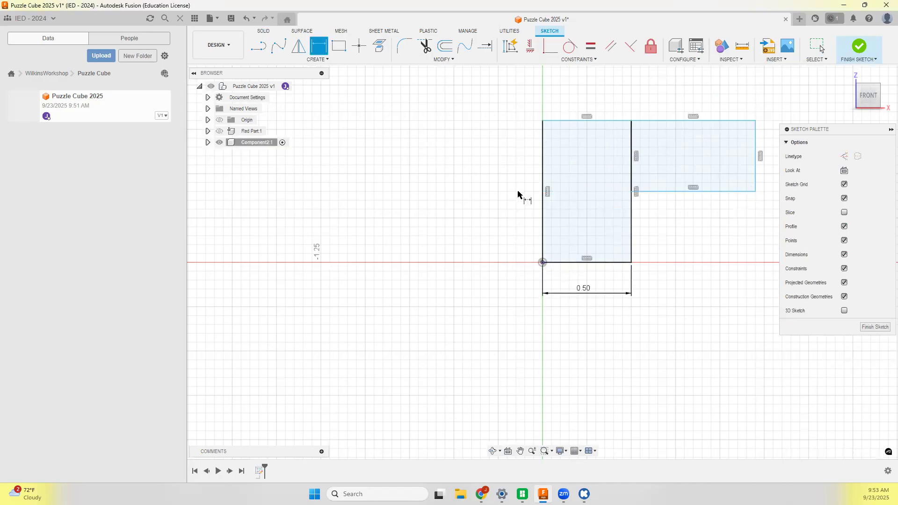
{"action": "left_click", "coordinate": [543, 216]}
{"action": "left_click", "coordinate": [494, 194]}
{"action": "type", "text": "1"}
{"action": "key", "text": "Return"}
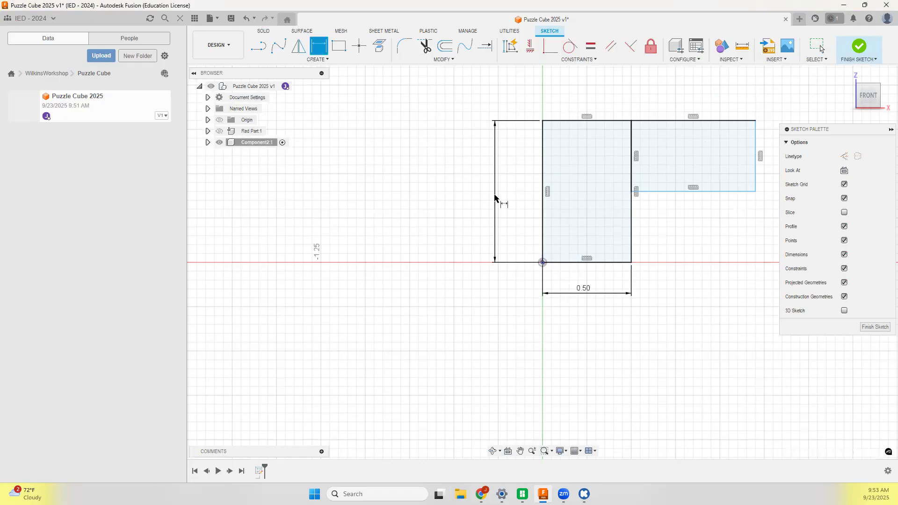
Step: Apply Equal constraints matching the horizontal rectangle's length and height to the upright's height and width, and finish the sketch
{"action": "scroll", "coordinate": [633, 220], "scroll_direction": "down", "scroll_amount": 1}
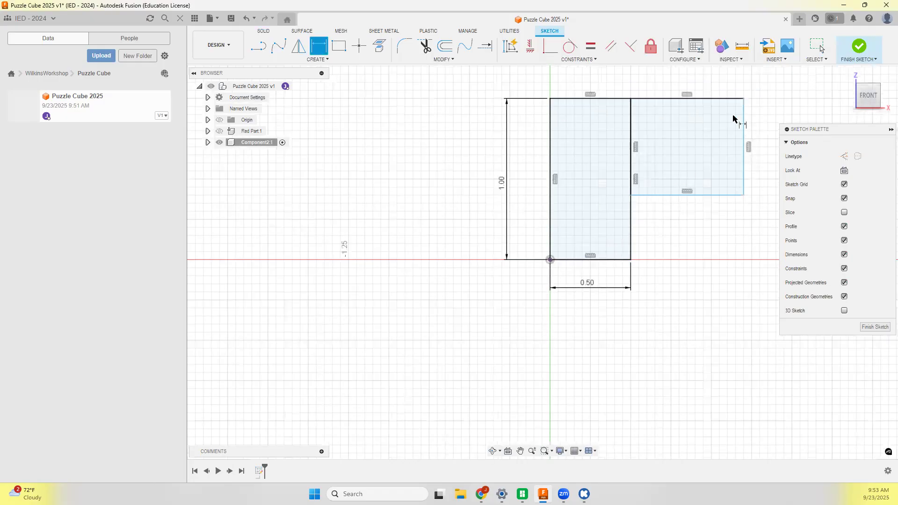
{"action": "middle_click_drag", "start_coordinate": [740, 124], "coordinate": [712, 148]}
{"action": "left_click", "coordinate": [590, 49]}
{"action": "left_click", "coordinate": [635, 122]}
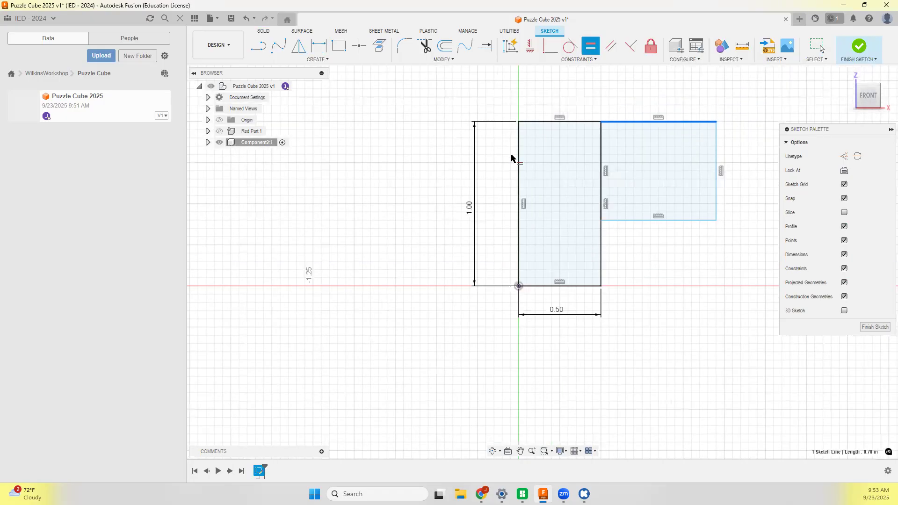
{"action": "left_click", "coordinate": [519, 189]}
{"action": "left_click", "coordinate": [766, 171]}
{"action": "left_click", "coordinate": [542, 285]}
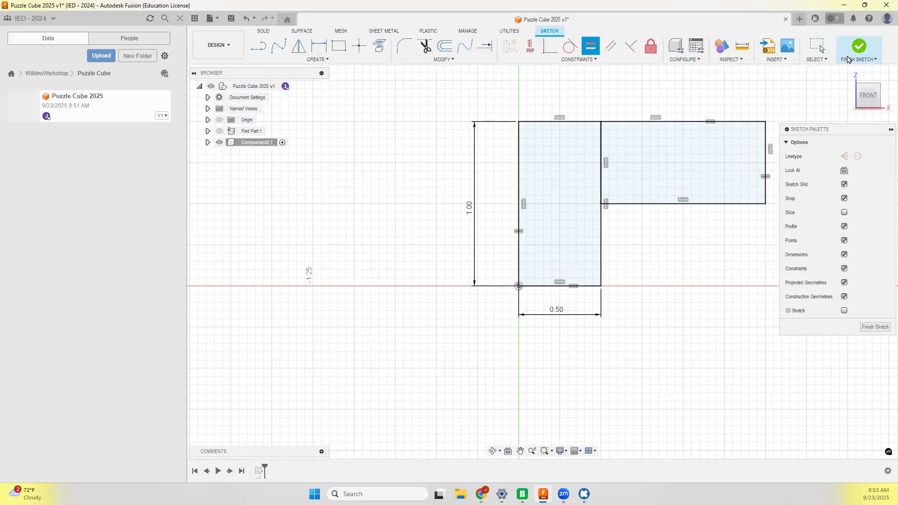
{"action": "left_click", "coordinate": [859, 47]}
Step: Extrude both rectangles of the L-shaped profile together by 0.5 in as a new body
{"action": "key", "text": "e"}
{"action": "left_click", "coordinate": [583, 231]}
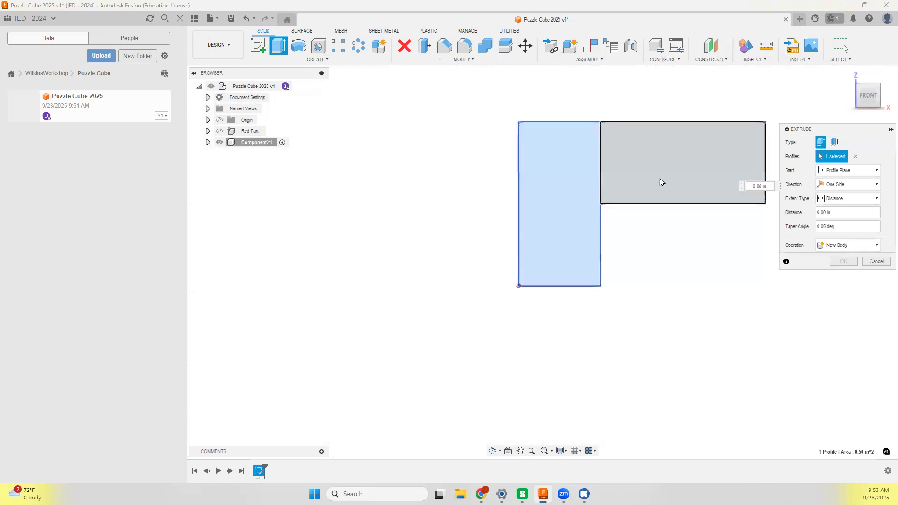
{"action": "left_click", "coordinate": [649, 184]}
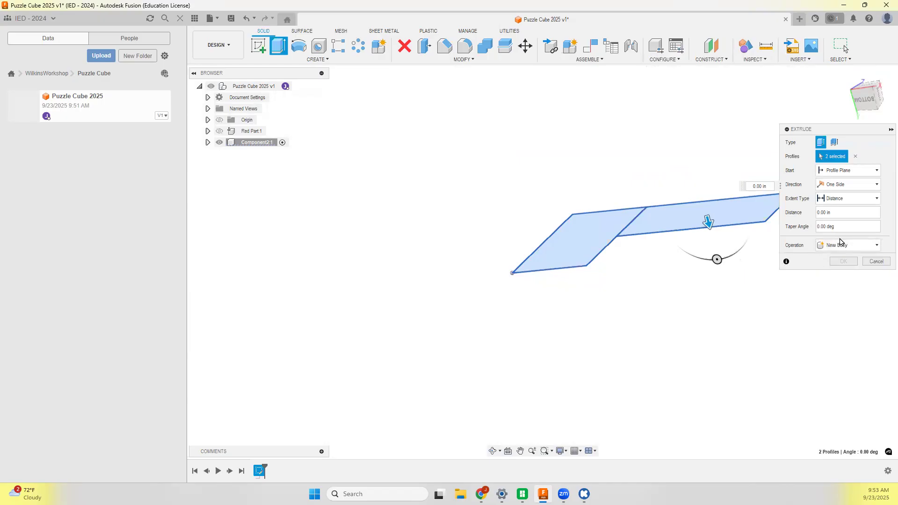
{"action": "left_click", "coordinate": [840, 213]}
{"action": "left_click_drag", "start_coordinate": [808, 216], "coordinate": [795, 216]}
{"action": "type", "text": ".5"}
{"action": "key", "text": "Return"}
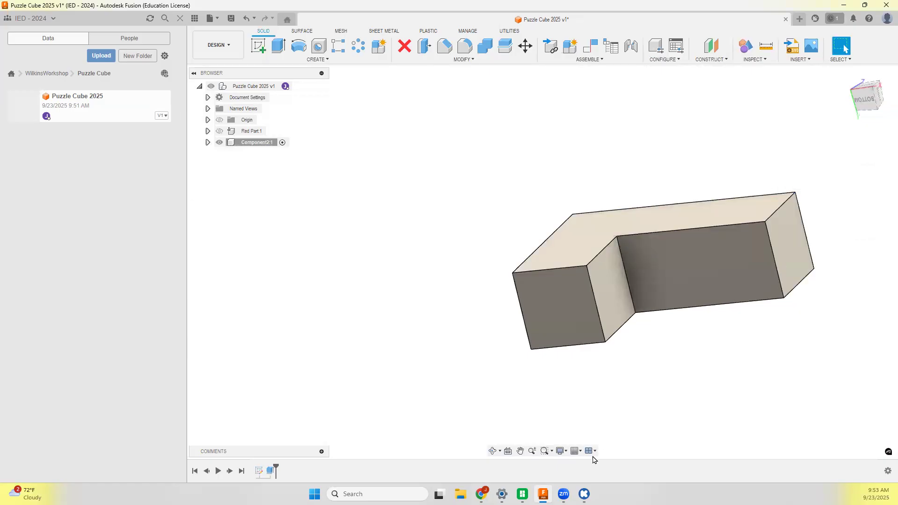
Step: Sketch a 0.5 in square on the L's front face at the free end of its long arm, and finish the sketch
{"action": "left_click", "coordinate": [583, 494]}
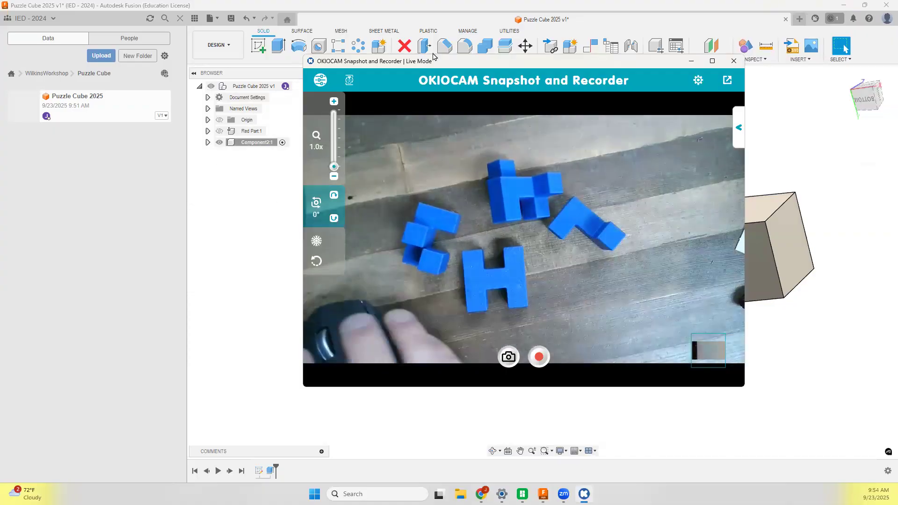
{"action": "left_click", "coordinate": [691, 61]}
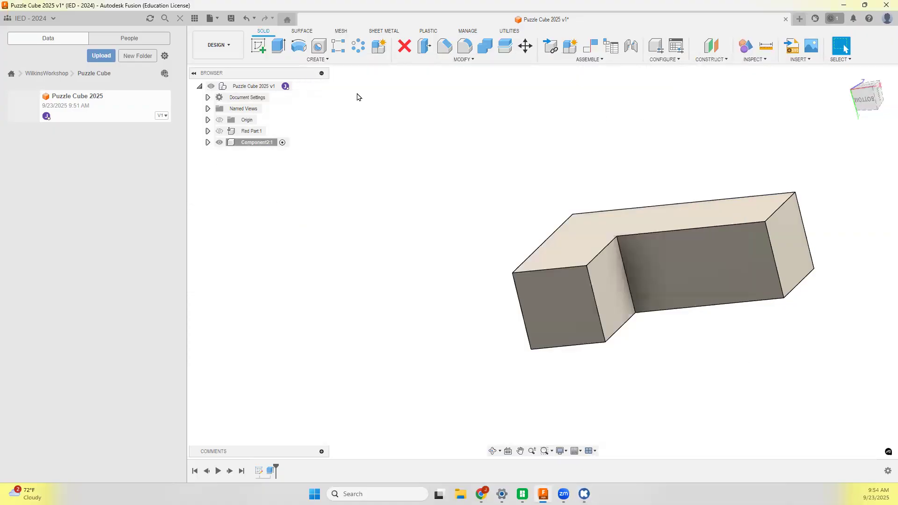
{"action": "left_click", "coordinate": [262, 45]}
{"action": "left_click", "coordinate": [714, 218]}
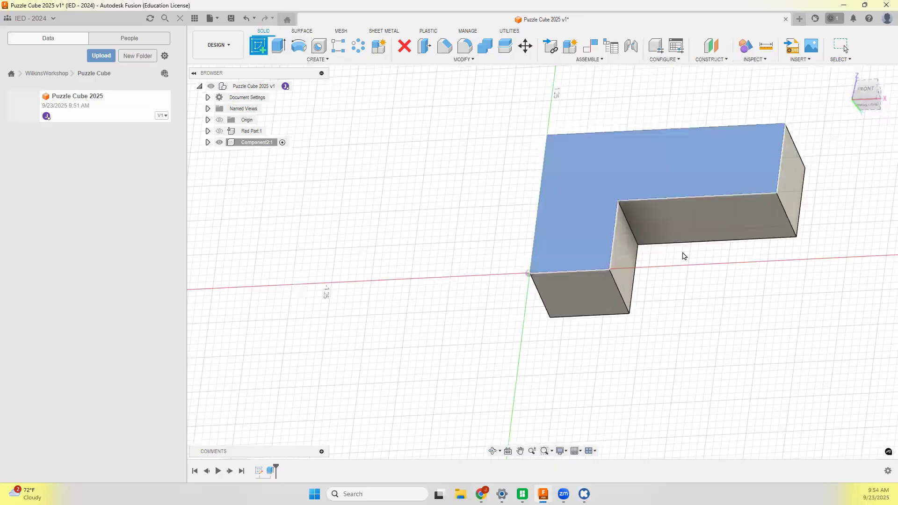
{"action": "left_click", "coordinate": [708, 178]}
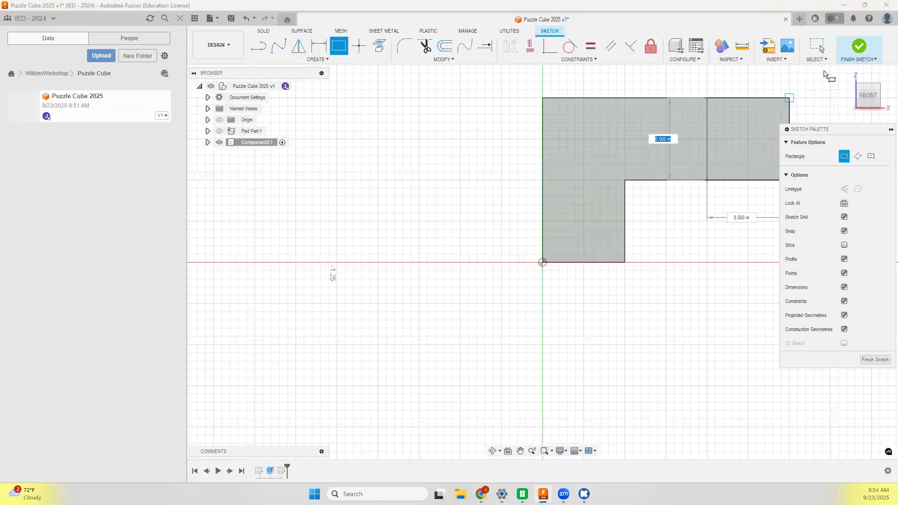
{"action": "left_click", "coordinate": [858, 46]}
Step: Extrude the square outward 0.5 in, joined to the L-shaped body
{"action": "key", "text": "e"}
{"action": "left_click", "coordinate": [746, 212]}
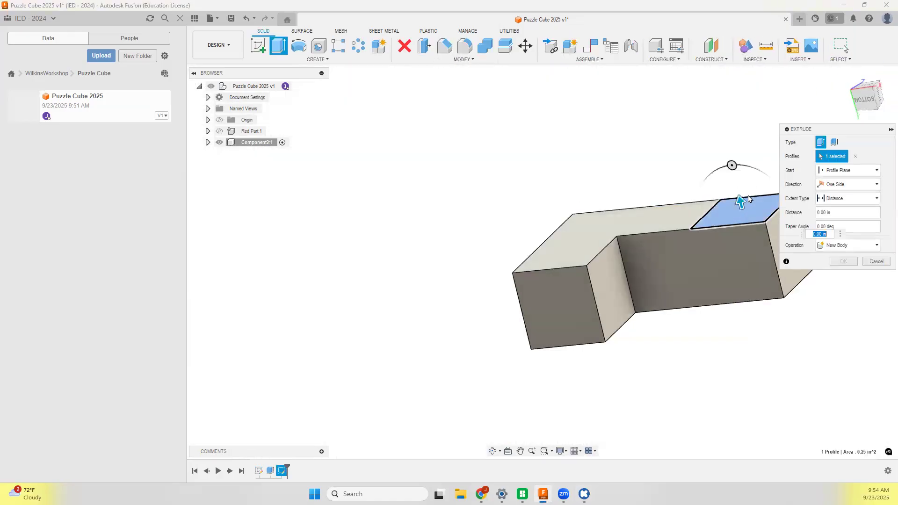
{"action": "type", "text": ".5"}
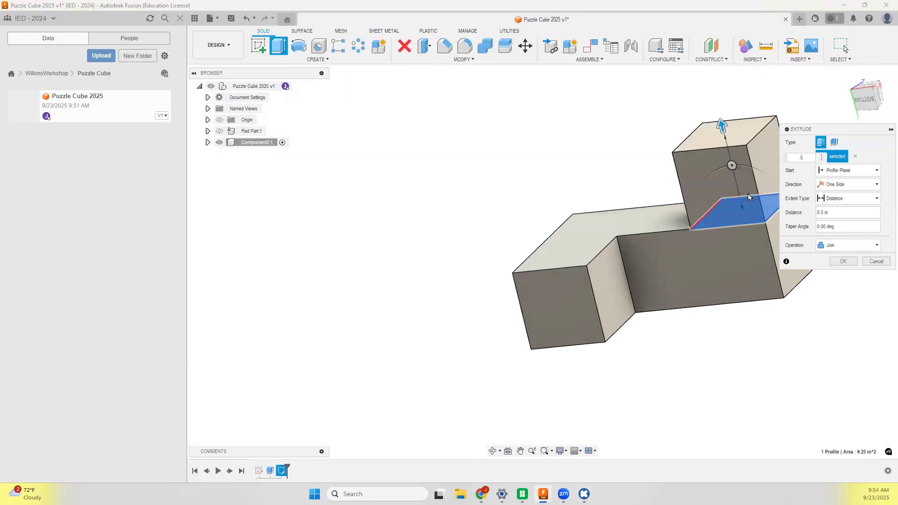
{"action": "key", "text": "Return"}
{"action": "middle_click_drag", "start_coordinate": [754, 315], "coordinate": [770, 361], "text": "shift"}
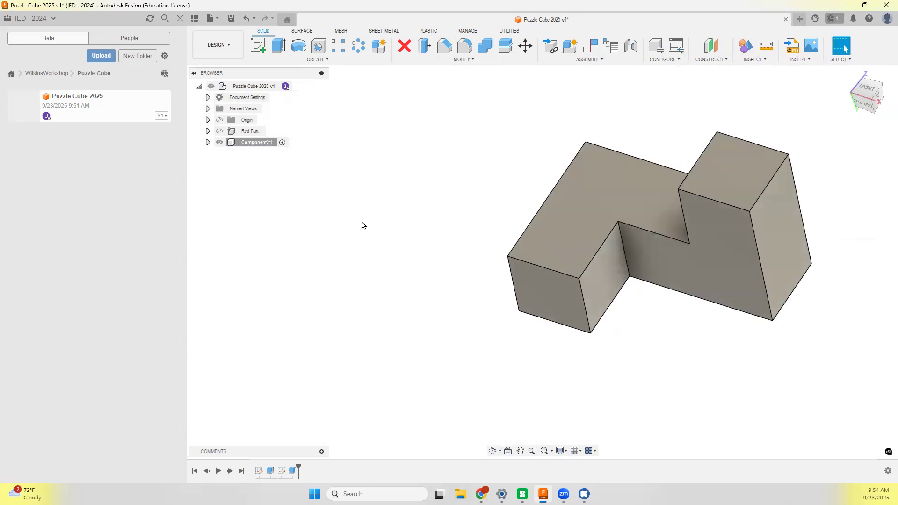
Step: Rename the L-shaped piece's component as Blue Part
{"action": "left_click", "coordinate": [256, 142]}
{"action": "double_click", "coordinate": [257, 142]}
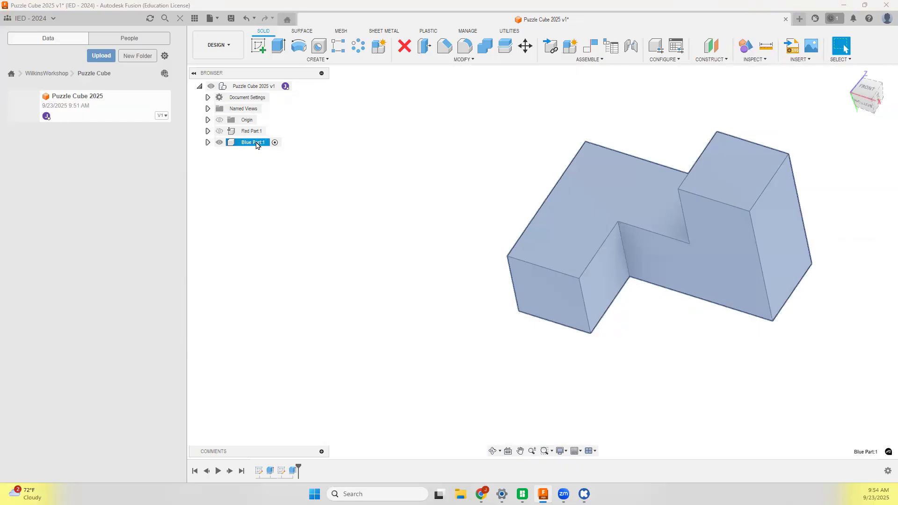
{"action": "left_click", "coordinate": [341, 215]}
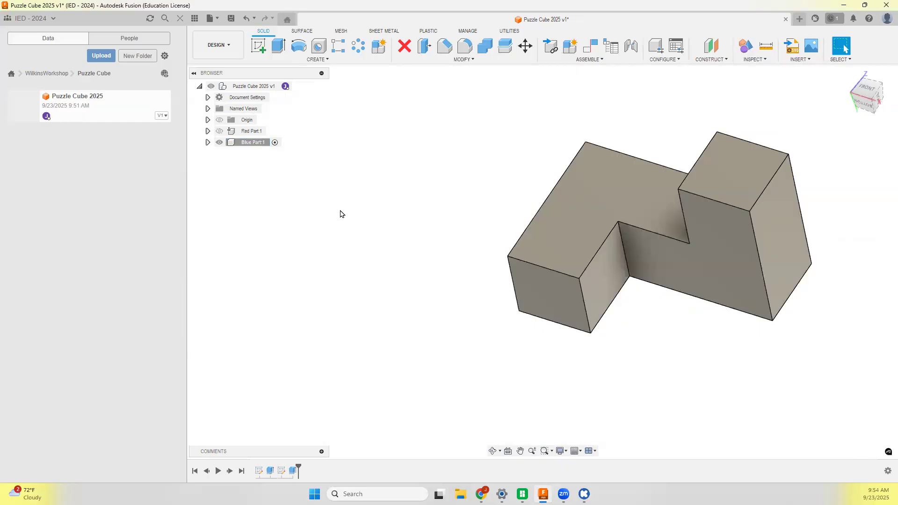
Step: Create another active component under the top-level Puzzle Cube 2025 assembly and hide Blue Part
{"action": "right_click", "coordinate": [255, 86]}
{"action": "left_click", "coordinate": [289, 105]}
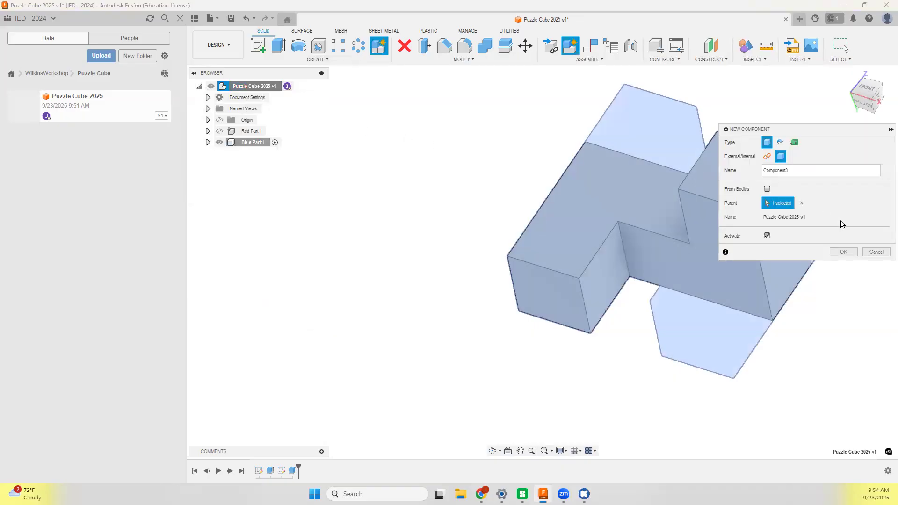
{"action": "left_click", "coordinate": [843, 252]}
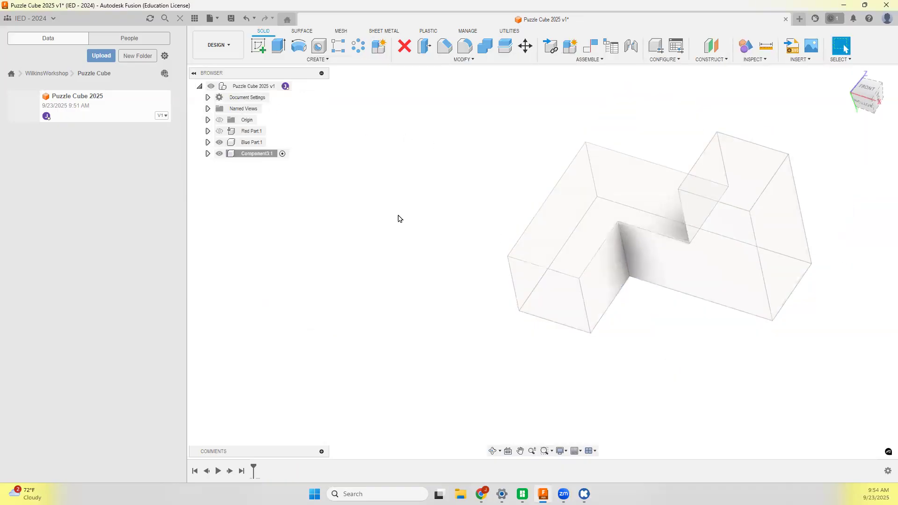
{"action": "left_click", "coordinate": [219, 143]}
Step: Start a sketch on the front plane and draw an upright rectangle from the origin as the first arm of the U-shaped piece
{"action": "left_click", "coordinate": [258, 46]}
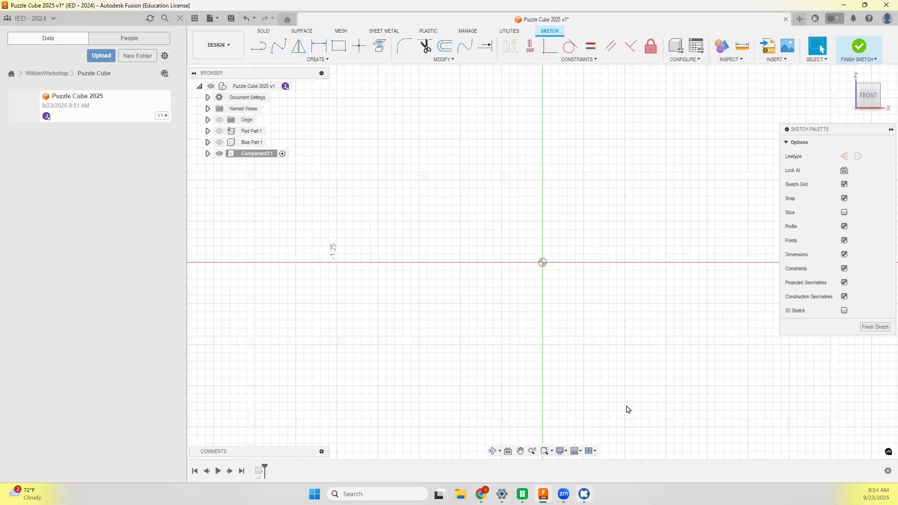
{"action": "key", "text": "alt+Tab"}
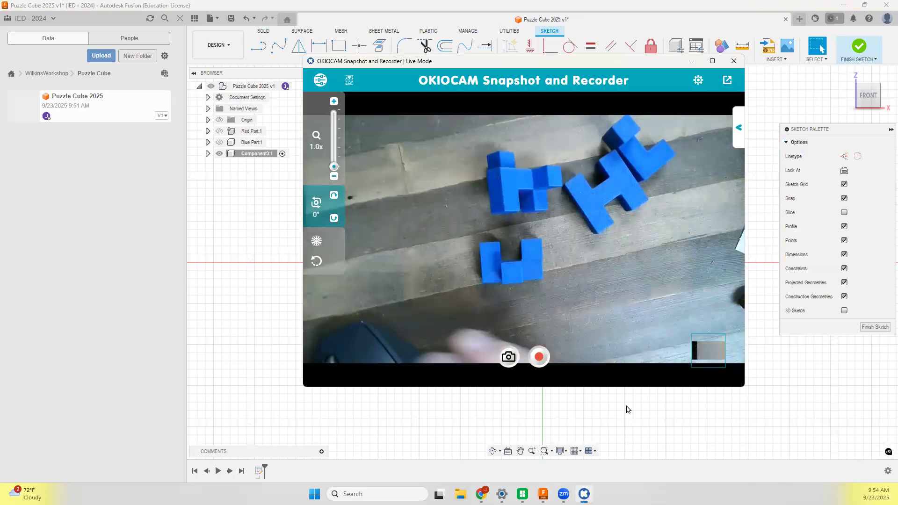
{"action": "left_click", "coordinate": [691, 61]}
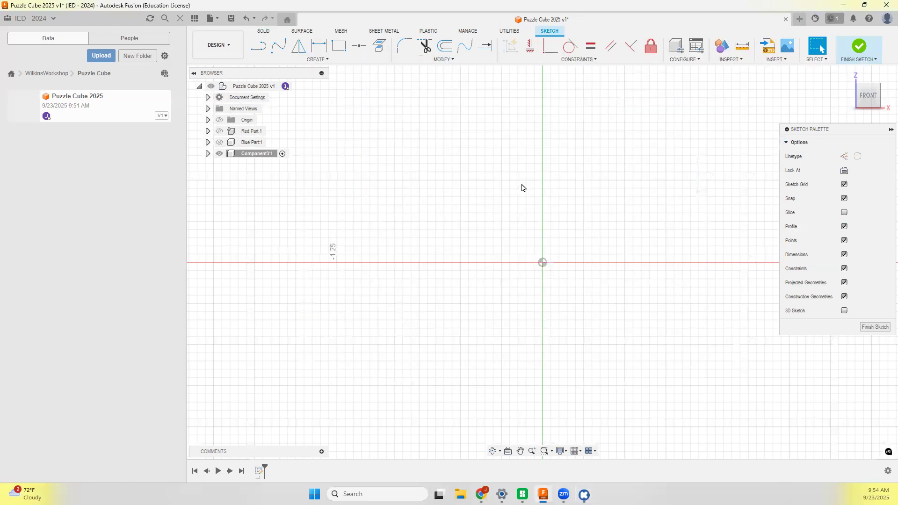
{"action": "left_click", "coordinate": [338, 45]}
{"action": "left_click", "coordinate": [543, 262]}
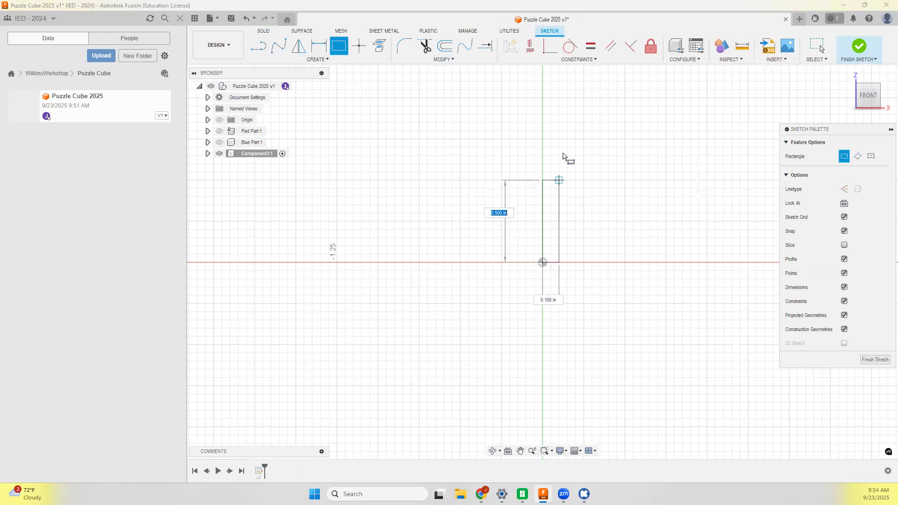
{"action": "left_click", "coordinate": [584, 139]}
Step: Draw a 0.5 by 0.5 in square beside the first arm's base, sharing its right edge
{"action": "left_click", "coordinate": [584, 263]}
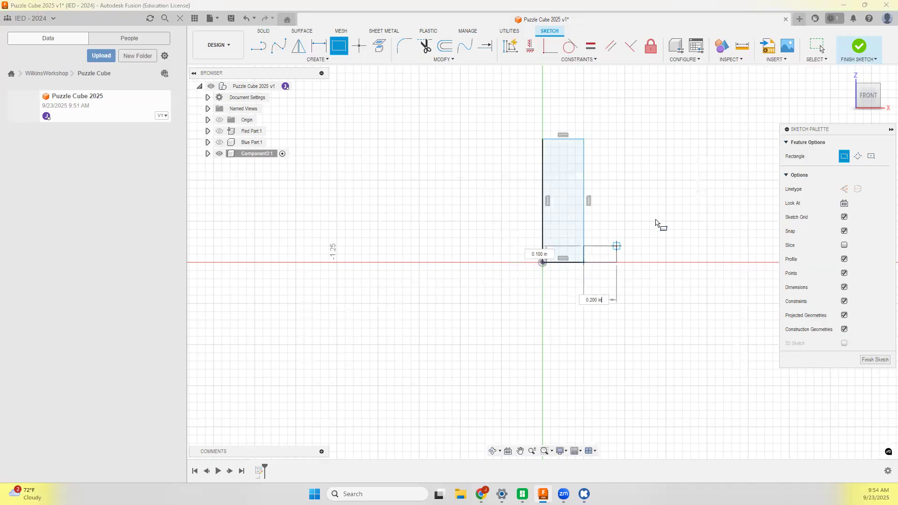
{"action": "type", "text": ".5"}
{"action": "key", "text": "Tab"}
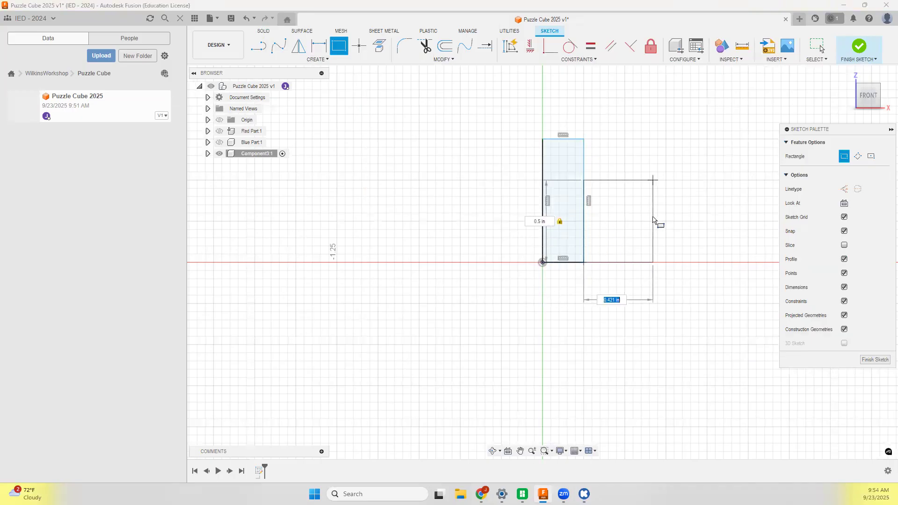
{"action": "key", "text": "Return"}
{"action": "key", "text": "Escape"}
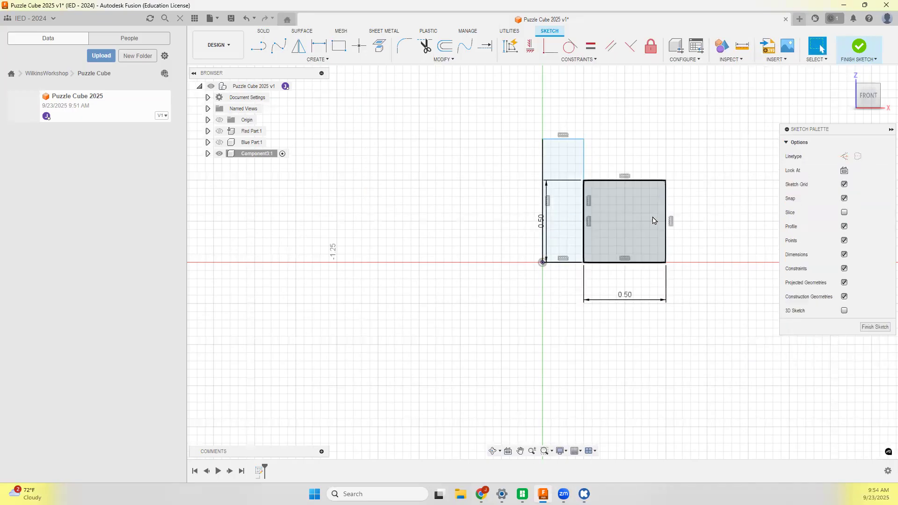
Step: Draw the second arm as a rectangle 0.5 in wide and 1 in tall from the square's lower right corner
{"action": "key", "text": "r"}
{"action": "left_click", "coordinate": [665, 263]}
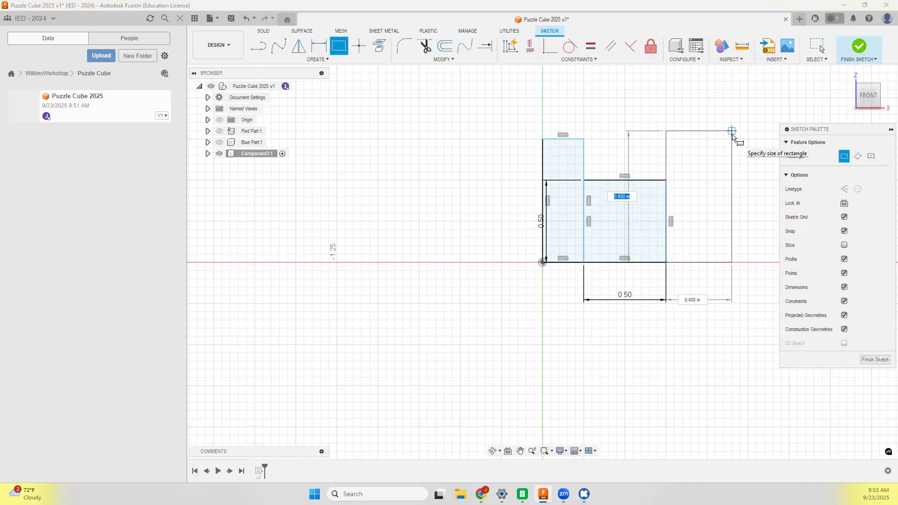
{"action": "key", "text": "Tab"}
{"action": "key", "text": "Tab"}
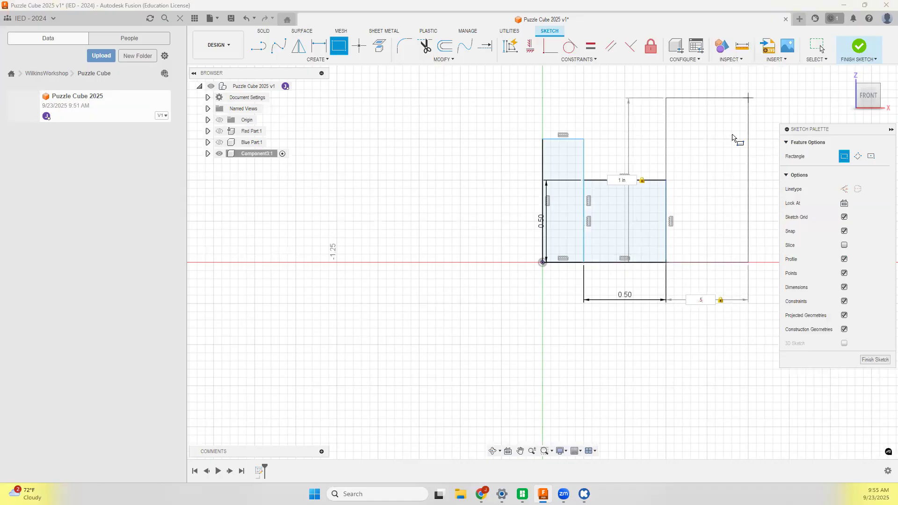
{"action": "key", "text": "Return"}
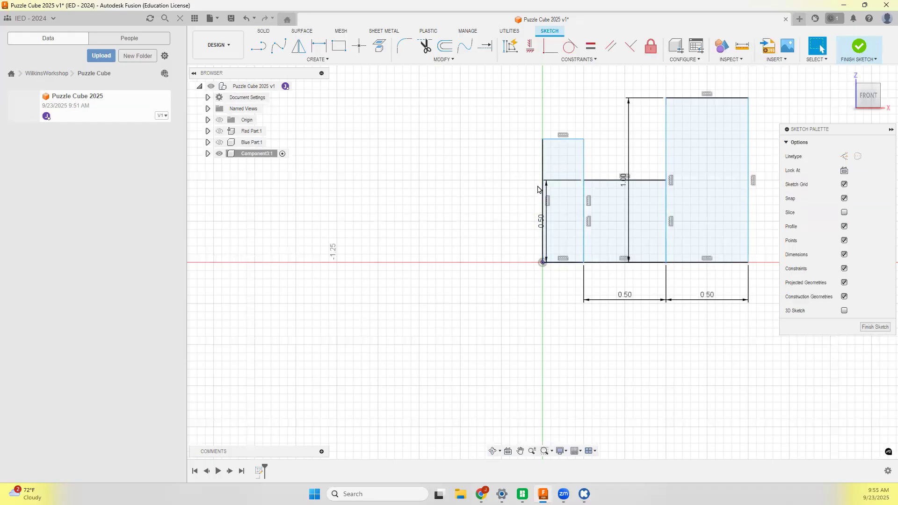
Step: Dimension the first arm's rectangle to 1 in tall and 0.5 in wide
{"action": "key", "text": "d"}
{"action": "left_click", "coordinate": [483, 200]}
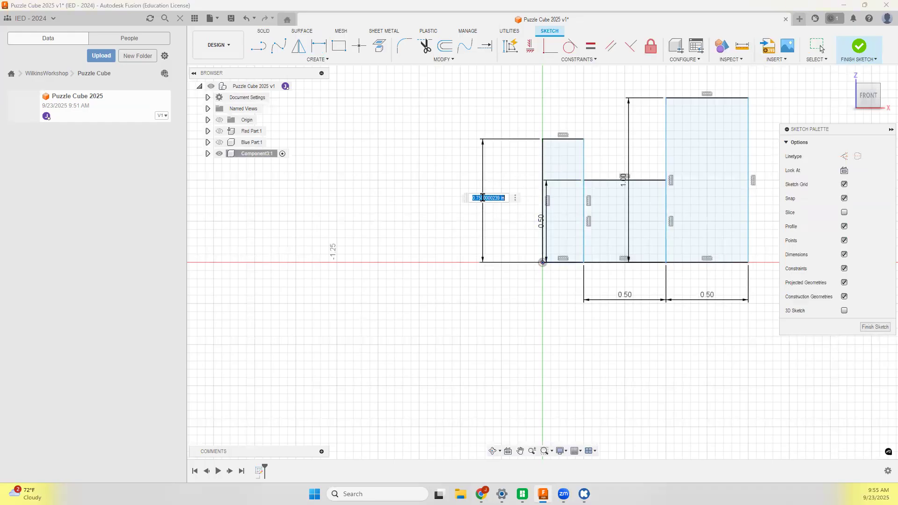
{"action": "type", "text": "1"}
{"action": "key", "text": "Return"}
{"action": "left_click", "coordinate": [561, 263]}
{"action": "left_click", "coordinate": [562, 293]}
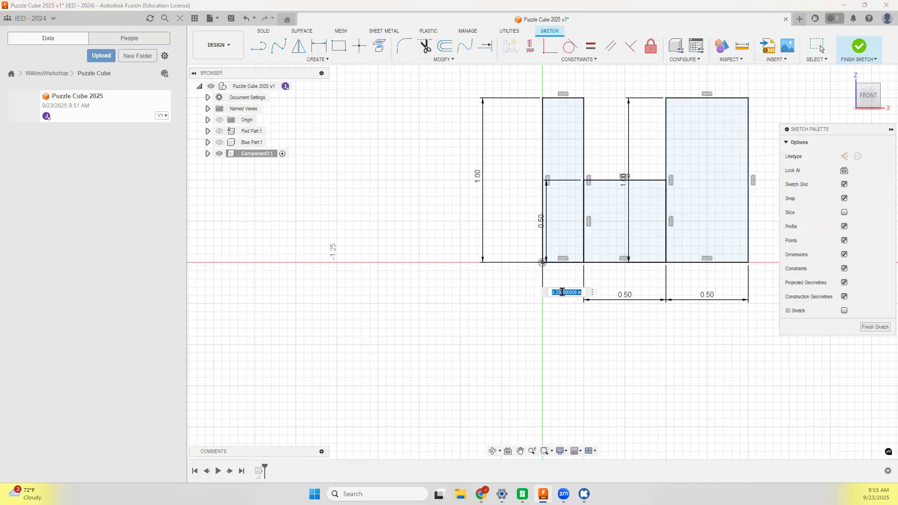
{"action": "type", "text": ".5"}
{"action": "key", "text": "Return"}
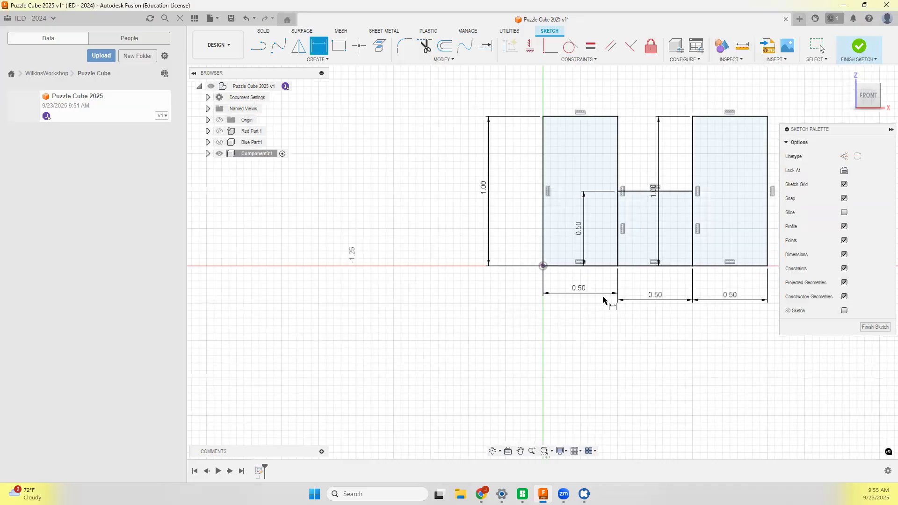
Step: Reposition the vertical 0.50 and 1.00 dimensions outside the U-shaped profile
{"action": "scroll", "coordinate": [603, 295], "scroll_direction": "down", "scroll_amount": 2}
{"action": "key", "text": "Escape"}
{"action": "left_click_drag", "start_coordinate": [535, 244], "coordinate": [480, 242]}
{"action": "left_click_drag", "start_coordinate": [603, 216], "coordinate": [732, 234]}
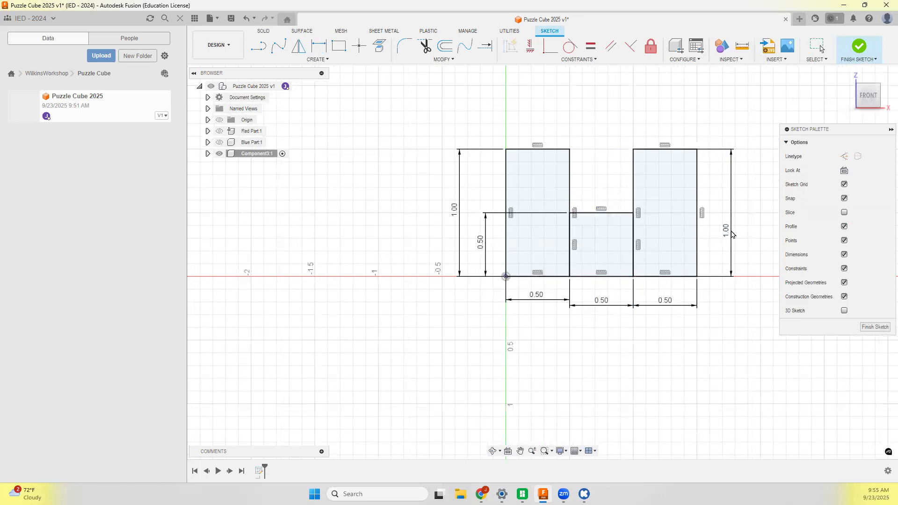
Step: Finish the sketch and extrude all three profiles 0.5 in as a new body
{"action": "left_click", "coordinate": [858, 46]}
{"action": "key", "text": "e"}
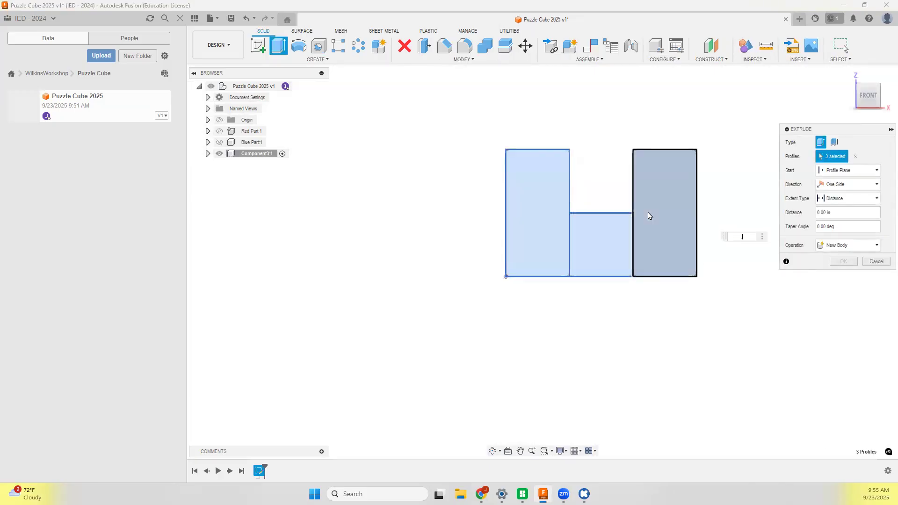
{"action": "type", "text": "5"}
{"action": "key", "text": "Return"}
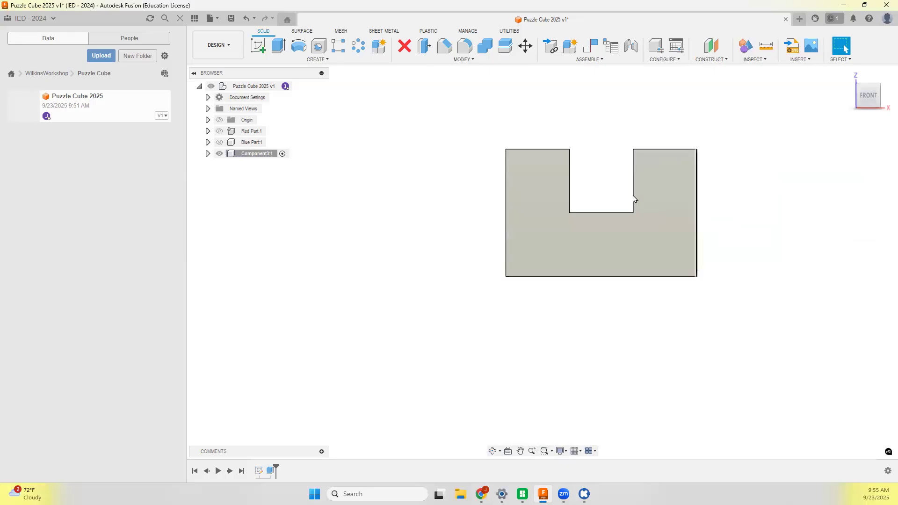
Step: Sketch two squares on the U-shaped body's front face, one over the middle base and one over the right arm's upper half
{"action": "left_click", "coordinate": [266, 53]}
{"action": "left_click", "coordinate": [611, 261]}
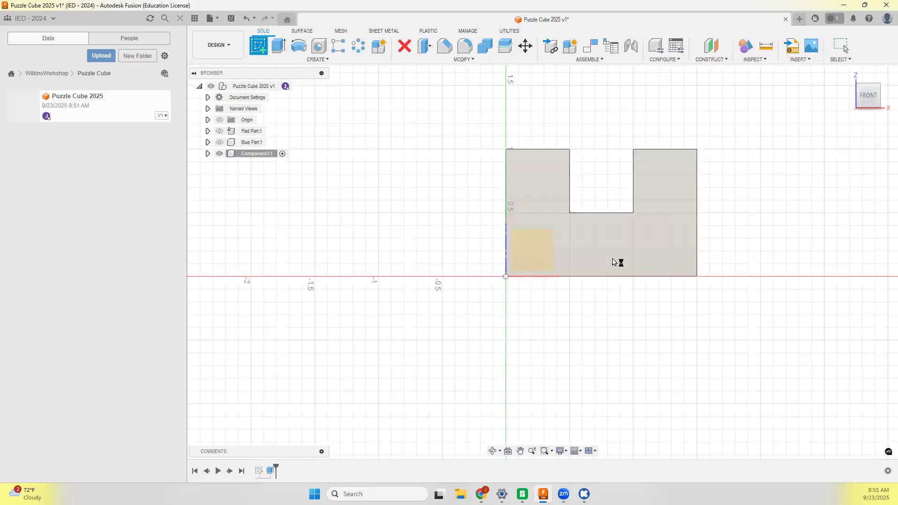
{"action": "key", "text": "r"}
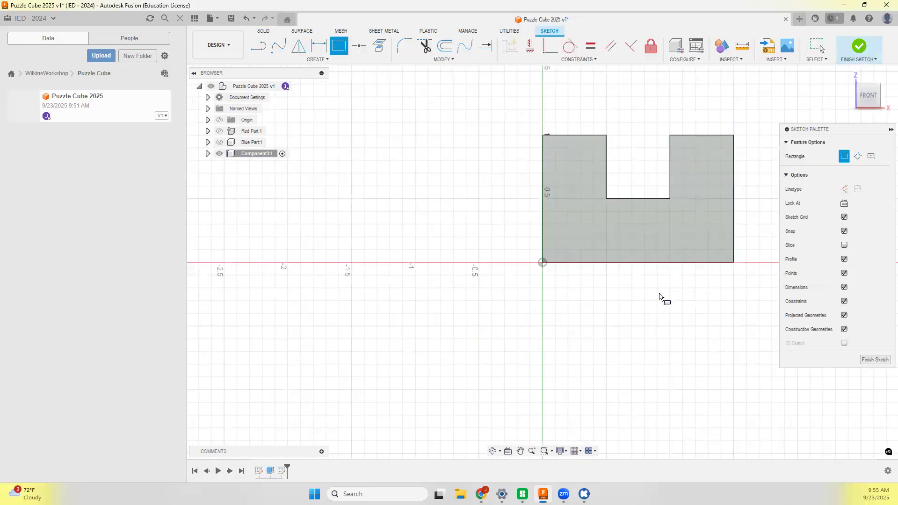
{"action": "left_click", "coordinate": [670, 198]}
{"action": "left_click", "coordinate": [606, 262]}
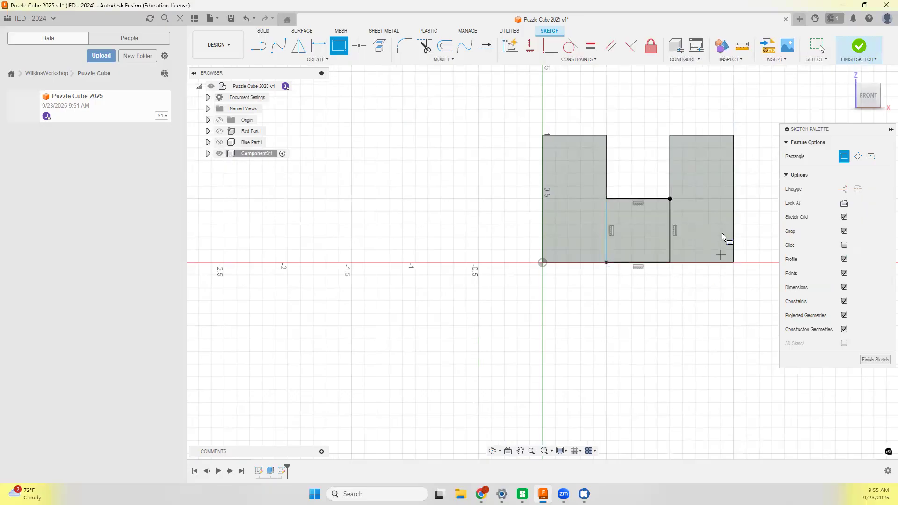
{"action": "left_click", "coordinate": [670, 199]}
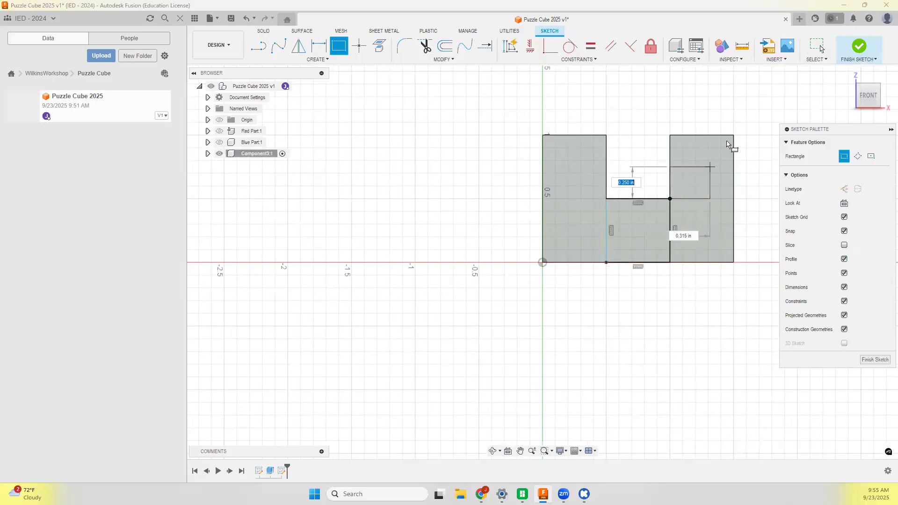
{"action": "left_click", "coordinate": [733, 135]}
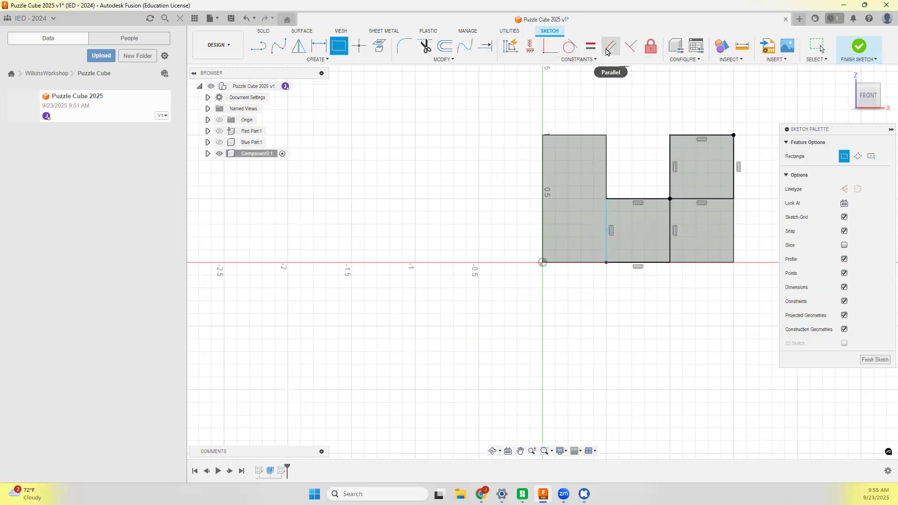
Step: Apply an Equal constraint to the middle square's top and left edges and finish the sketch
{"action": "left_click", "coordinate": [591, 60]}
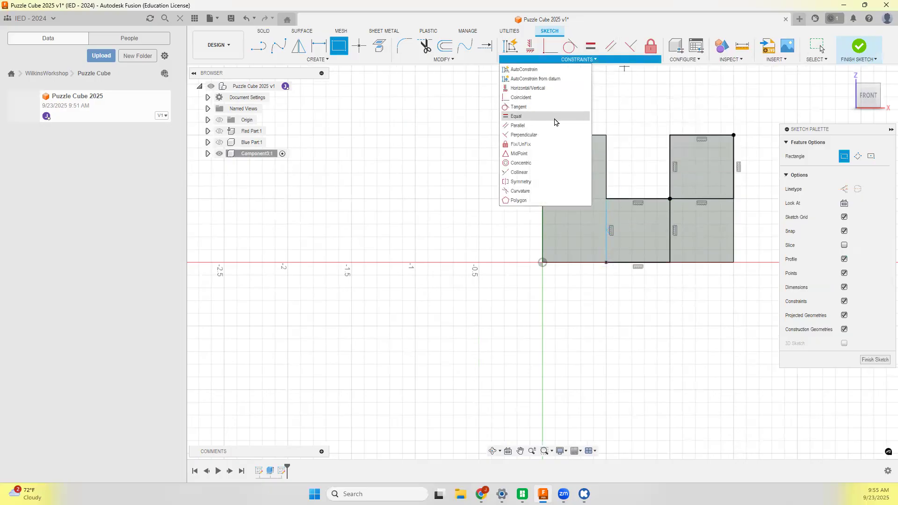
{"action": "left_click", "coordinate": [549, 116]}
{"action": "left_click", "coordinate": [616, 198]}
{"action": "left_click", "coordinate": [617, 232]}
{"action": "left_click", "coordinate": [853, 50]}
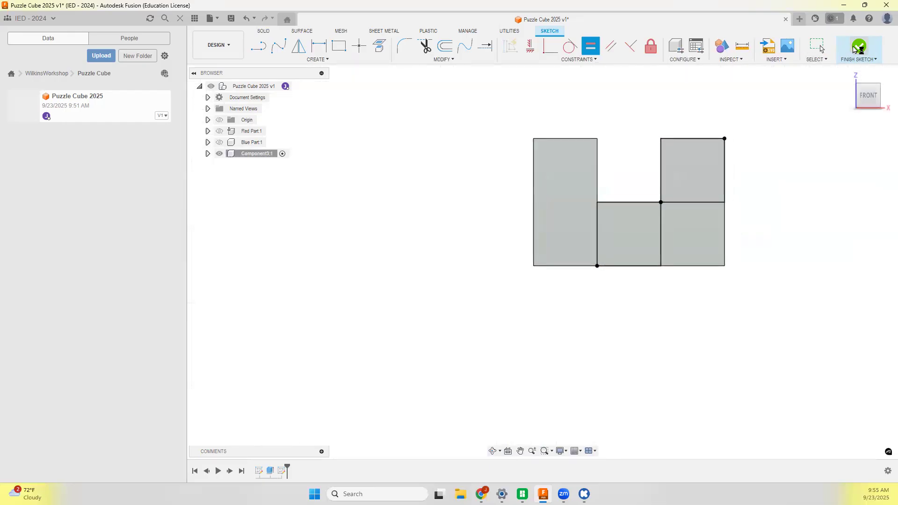
Step: Extrude both squares outward 0.5 in as new bodies
{"action": "key", "text": "e"}
{"action": "left_click", "coordinate": [590, 235]}
{"action": "left_click", "coordinate": [672, 190]}
{"action": "left_click_drag", "start_coordinate": [575, 289], "coordinate": [497, 333]}
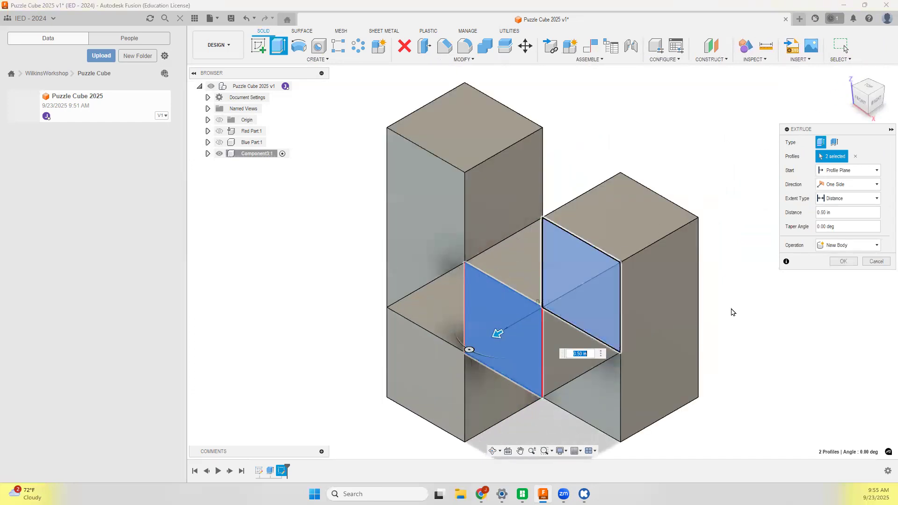
{"action": "left_click", "coordinate": [843, 262]}
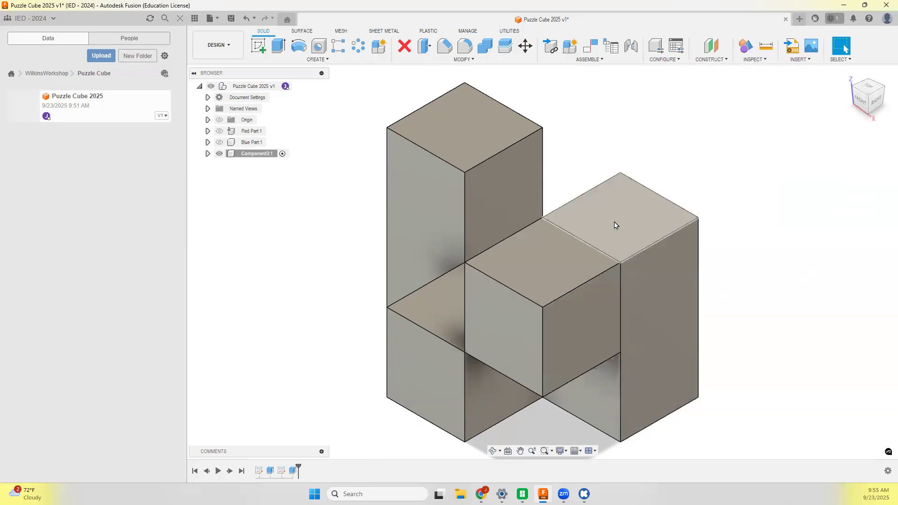
Step: Edit the last extrusion and change its operation to Join
{"action": "middle_click_drag", "start_coordinate": [763, 319], "coordinate": [767, 269], "text": "shift"}
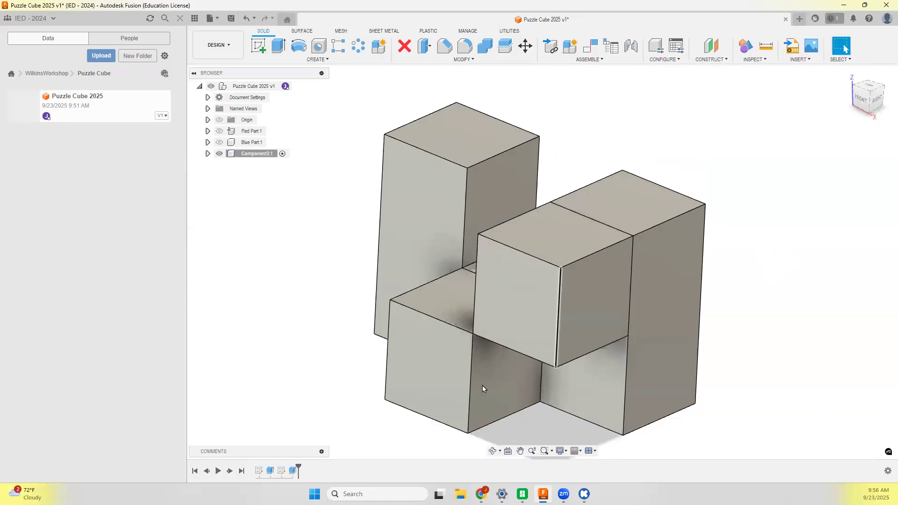
{"action": "double_click", "coordinate": [294, 470]}
{"action": "left_click", "coordinate": [832, 246]}
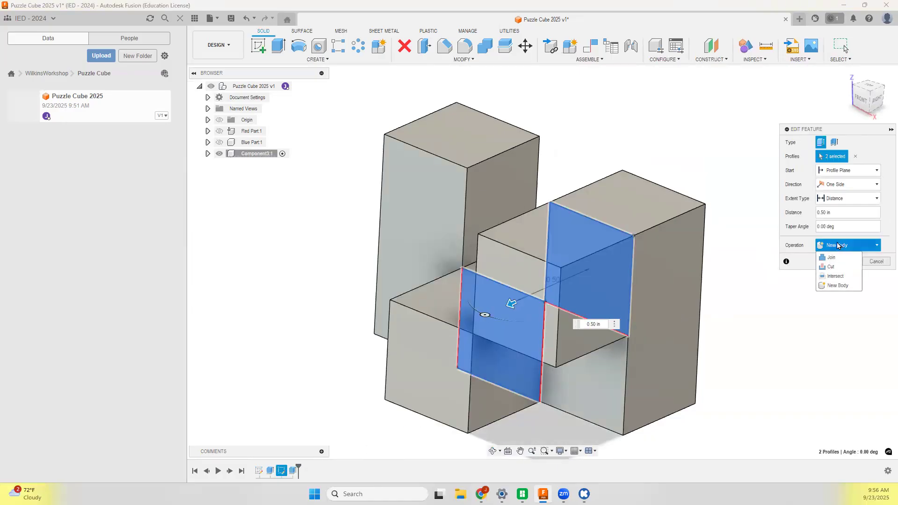
{"action": "left_click", "coordinate": [836, 258]}
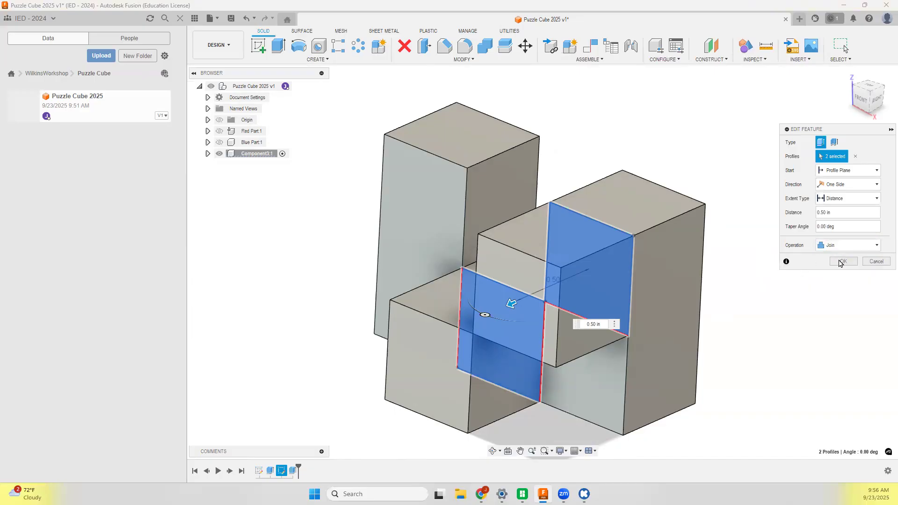
{"action": "left_click", "coordinate": [841, 261]}
Step: Save the design with the completed third piece as a new version
{"action": "middle_click_drag", "start_coordinate": [739, 337], "coordinate": [528, 281], "text": "shift"}
{"action": "scroll", "coordinate": [528, 281], "scroll_direction": "up", "scroll_amount": 5}
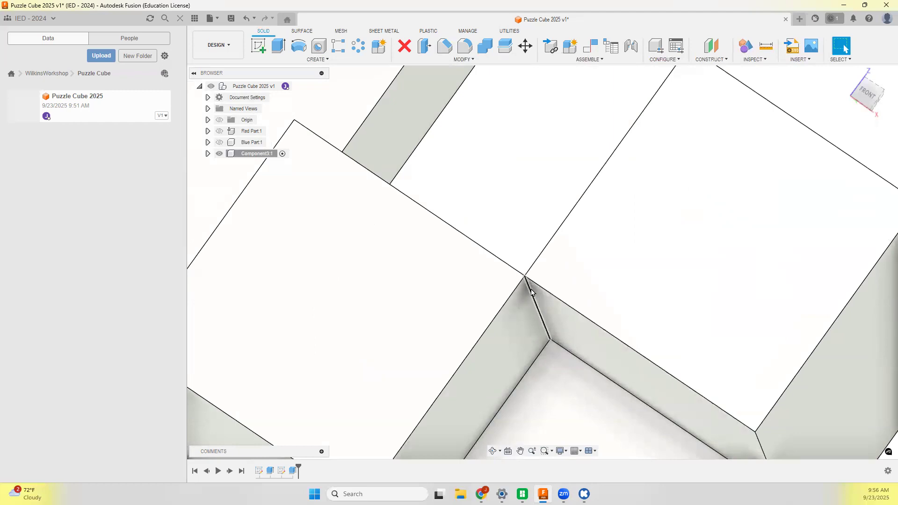
{"action": "scroll", "coordinate": [552, 274], "scroll_direction": "down", "scroll_amount": 2}
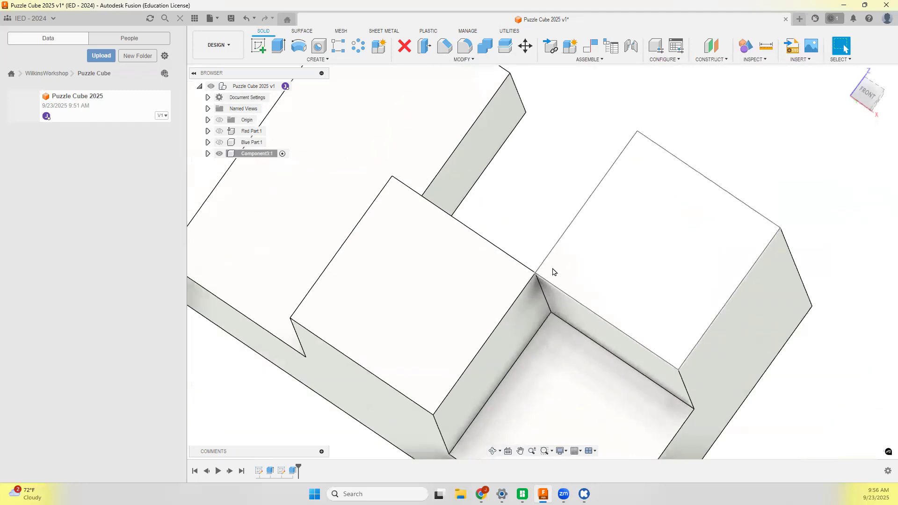
{"action": "scroll", "coordinate": [552, 280], "scroll_direction": "down", "scroll_amount": 2}
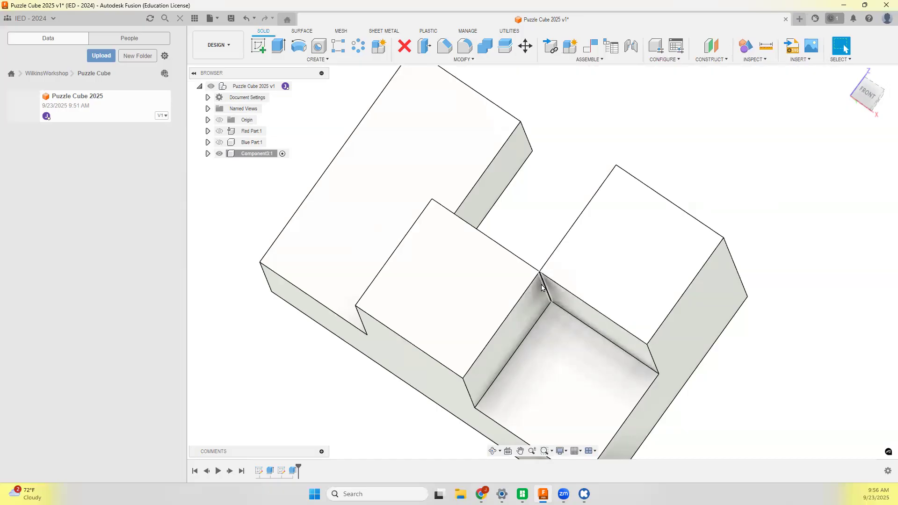
{"action": "middle_click_drag", "start_coordinate": [699, 324], "coordinate": [765, 324], "text": "shift"}
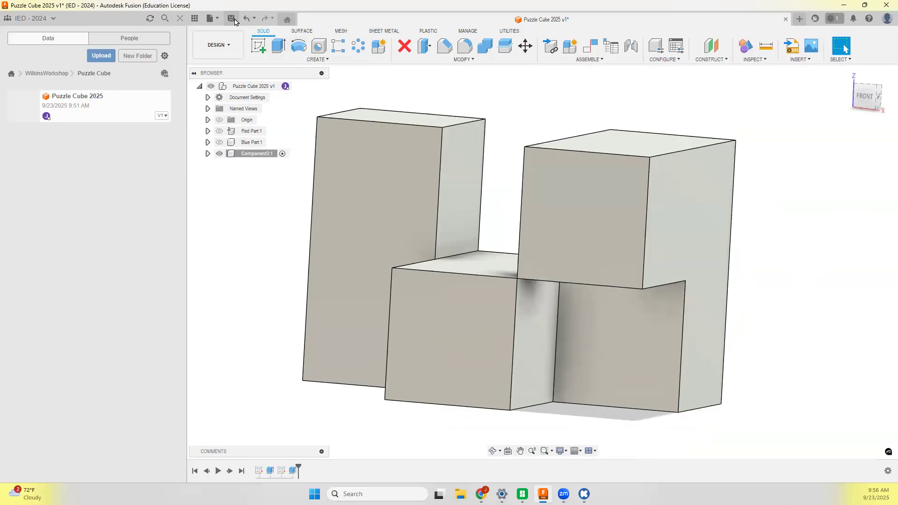
{"action": "left_click", "coordinate": [232, 20]}
{"action": "left_click", "coordinate": [456, 263]}
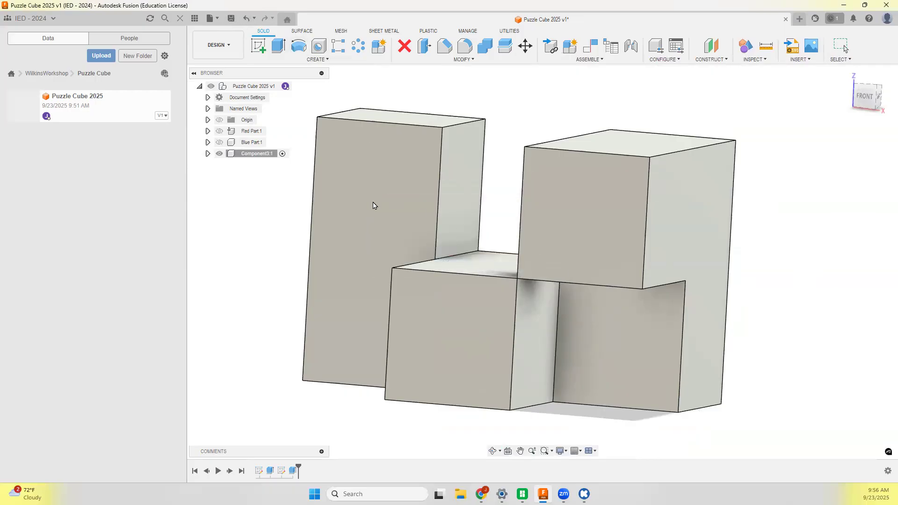
Step: Rename the U-shaped piece's component as Orange Part
{"action": "left_click", "coordinate": [253, 156]}
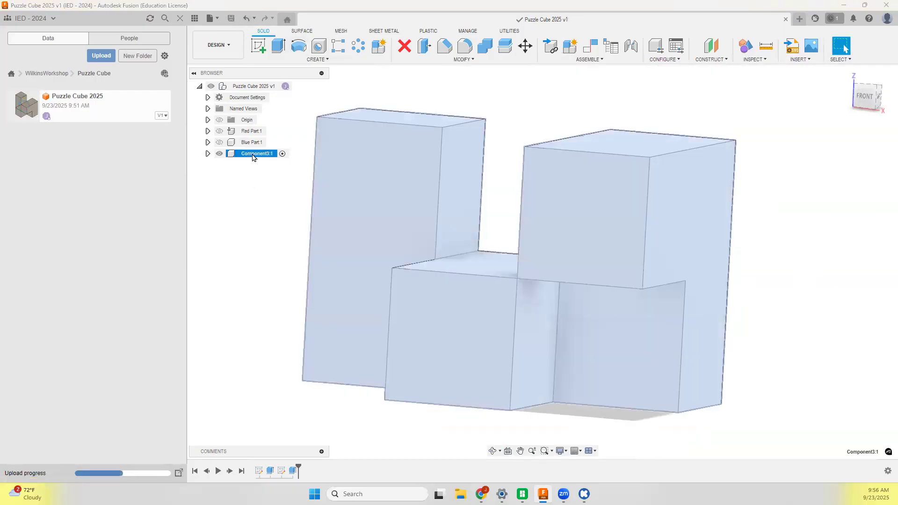
{"action": "double_click", "coordinate": [253, 154]}
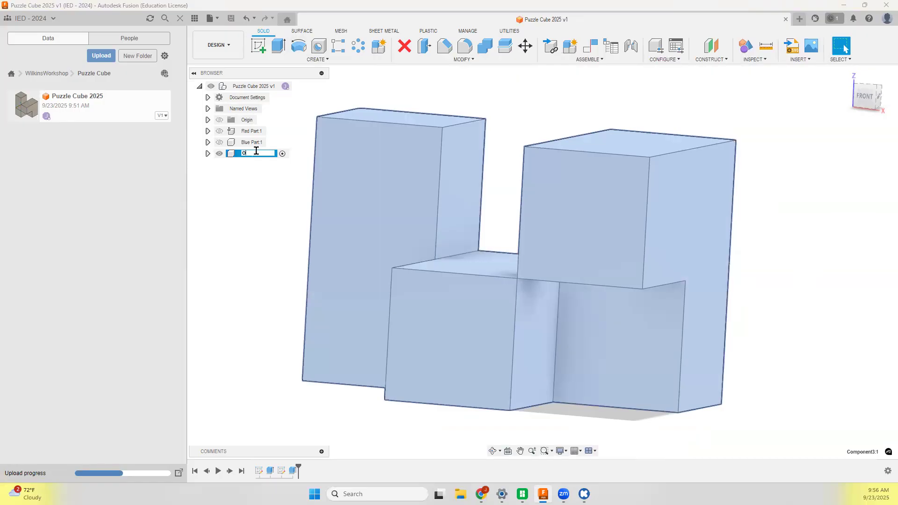
{"action": "type", "text": "Orange Part:1"}
{"action": "key", "text": "Return"}
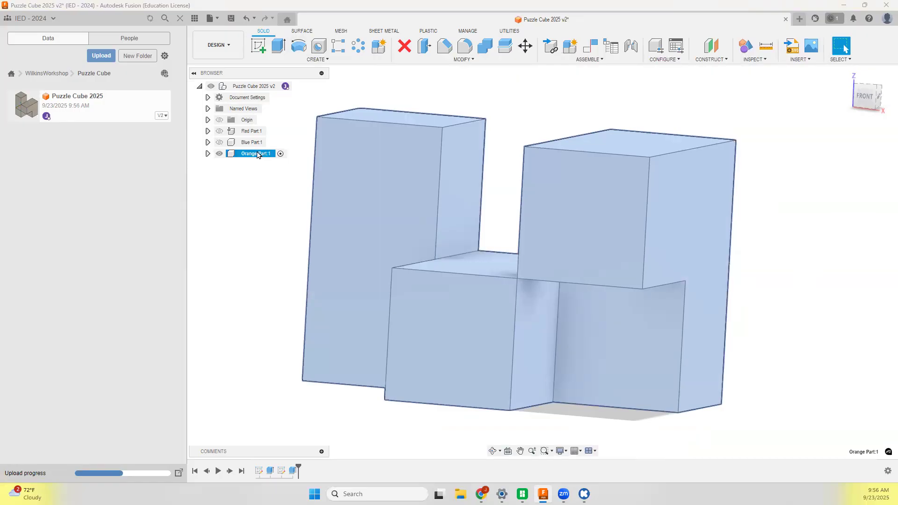
Step: Create another component under the top-level Puzzle Cube 2025 assembly and hide Orange Part
{"action": "right_click", "coordinate": [257, 86]}
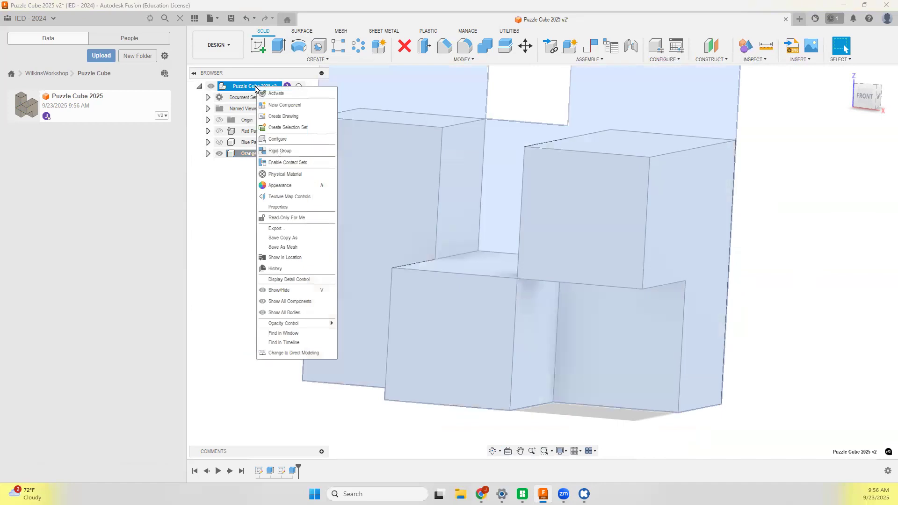
{"action": "left_click", "coordinate": [270, 107]}
{"action": "left_click", "coordinate": [843, 251]}
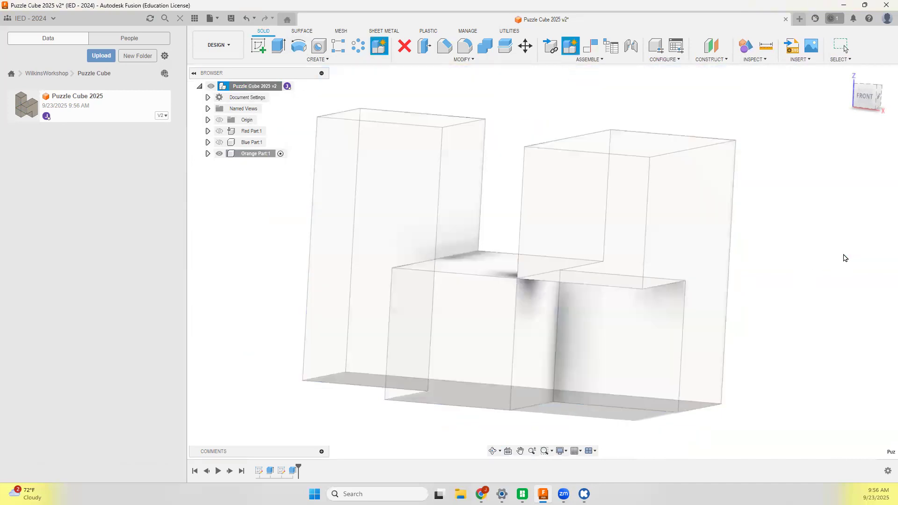
{"action": "left_click", "coordinate": [219, 153]}
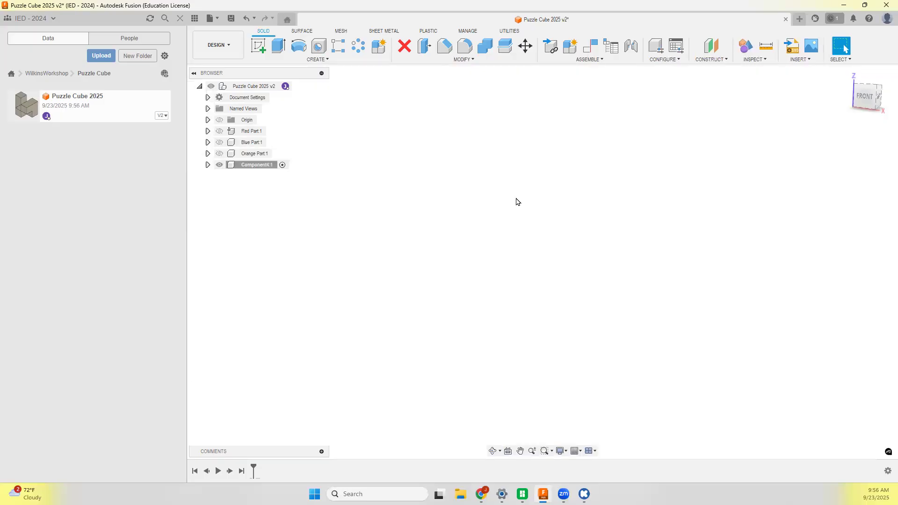
Step: Check the physical piece in the OKIOCAM camera window, and back in Fusion sketch a rectangle 1 in high and 0.5 in wide from the origin on the front plane
{"action": "left_click", "coordinate": [585, 493]}
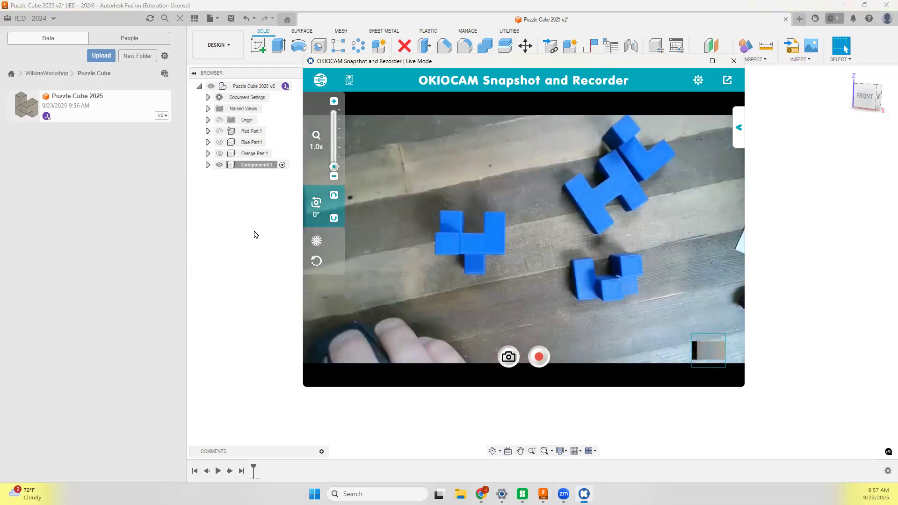
{"action": "left_click", "coordinate": [287, 75]}
{"action": "left_click", "coordinate": [259, 48]}
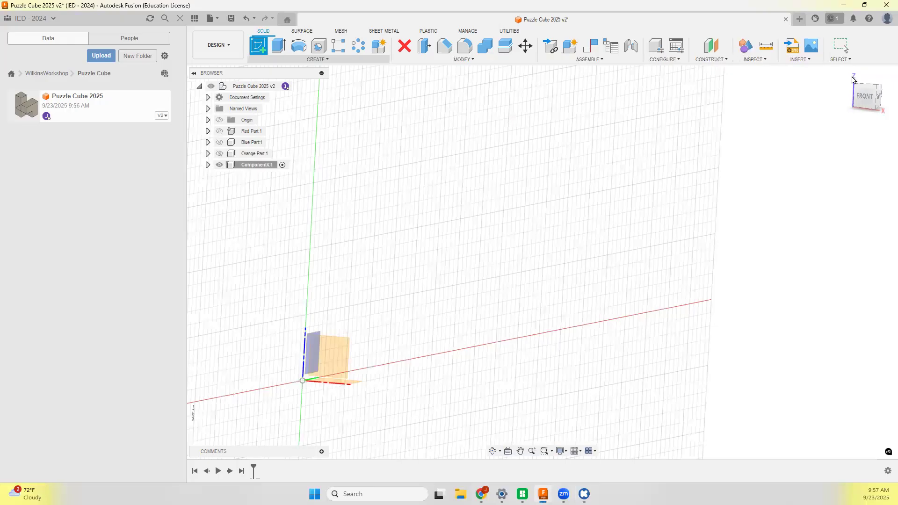
{"action": "left_click", "coordinate": [847, 75]}
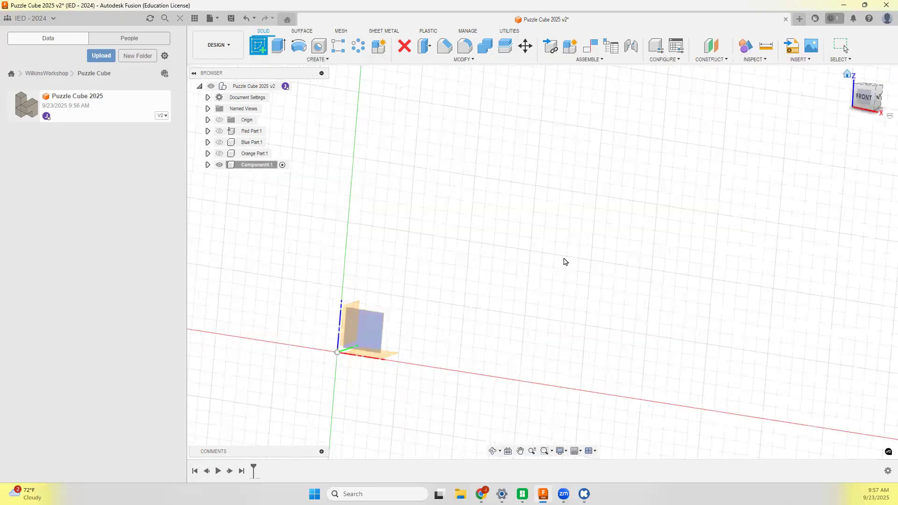
{"action": "left_click", "coordinate": [544, 265]}
{"action": "type", "text": "1"}
{"action": "key", "text": "Tab"}
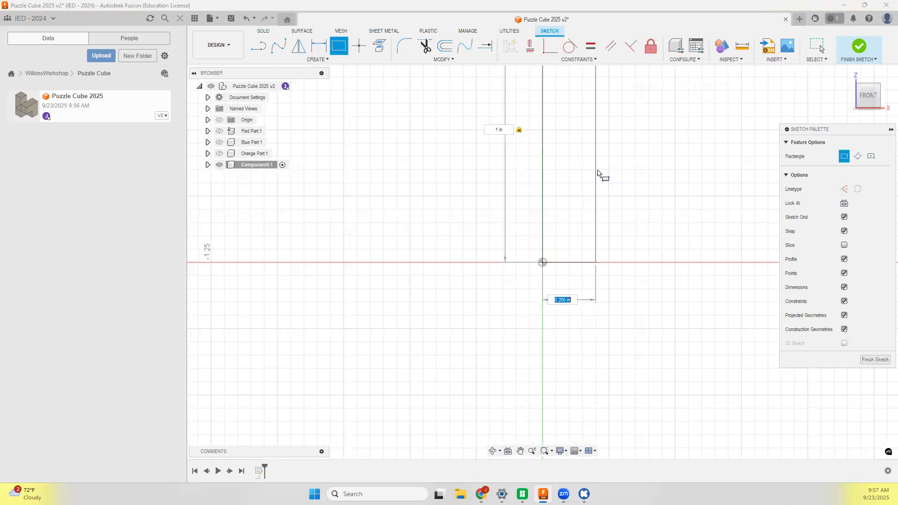
{"action": "key", "text": "Return"}
{"action": "key", "text": "Escape"}
Step: Add a 0.5 in by 0.5 in square against the first rectangle's side, starting at its lower outer corner
{"action": "key", "text": "r"}
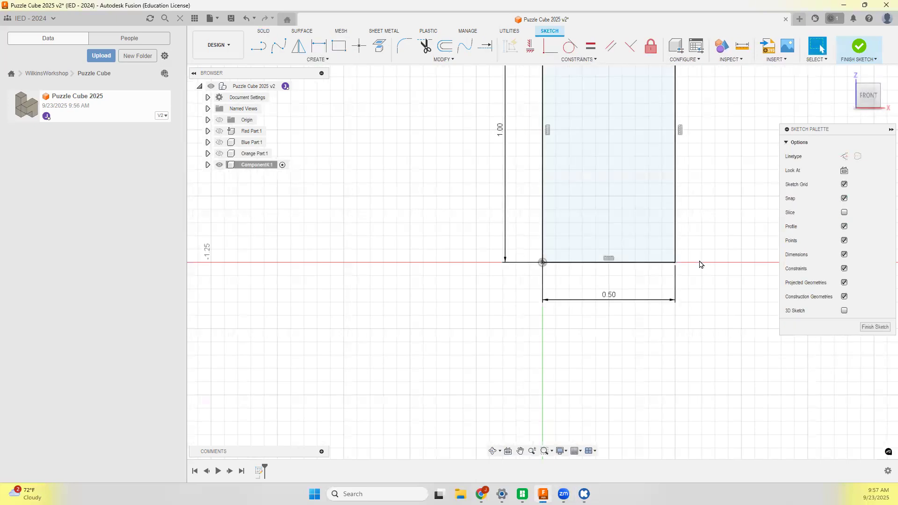
{"action": "left_click", "coordinate": [675, 262]}
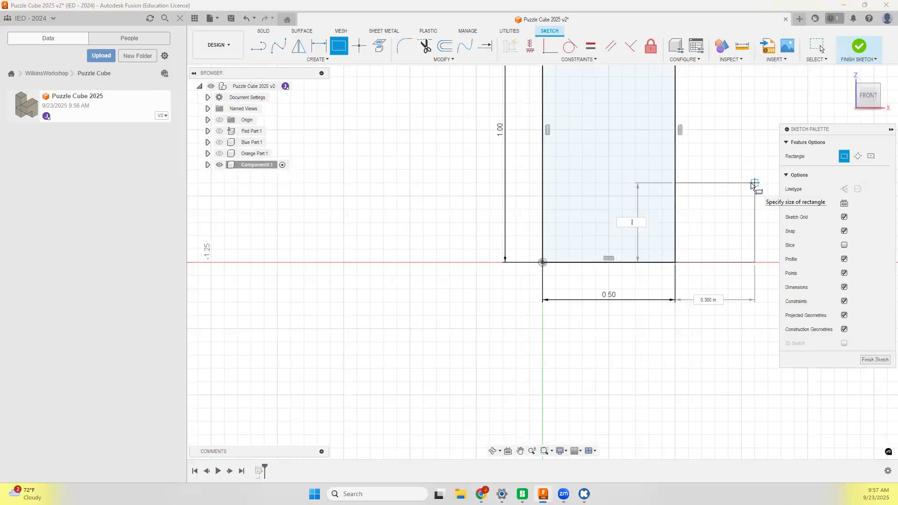
{"action": "type", "text": "0.5"}
{"action": "key", "text": "Tab"}
{"action": "key", "text": "Return"}
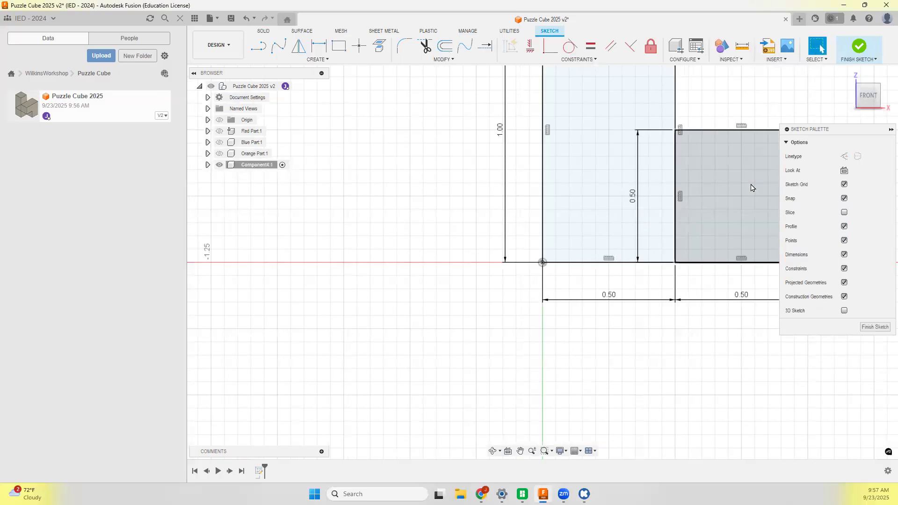
Step: Draw a rectangle 1 in high and 0.5 in wide from the square's lower outer corner to complete the U profile, and finish the sketch
{"action": "scroll", "coordinate": [497, 283], "scroll_direction": "down", "scroll_amount": 1}
{"action": "key", "text": "r"}
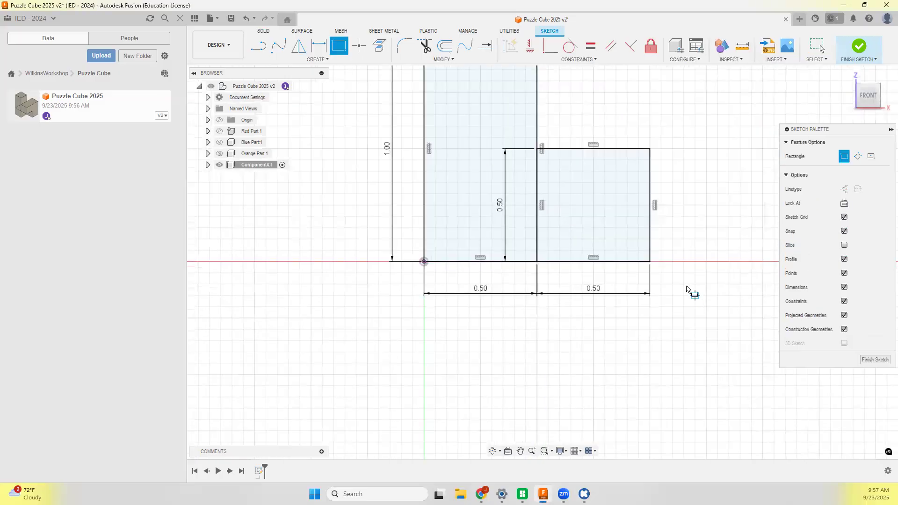
{"action": "left_click", "coordinate": [649, 262]}
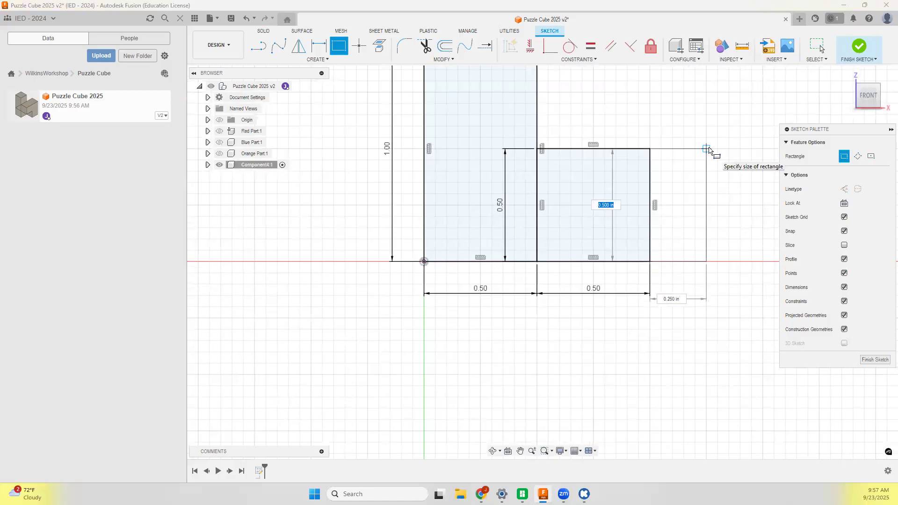
{"action": "type", "text": "1"}
{"action": "key", "text": "Tab"}
{"action": "type", "text": ".5"}
{"action": "key", "text": "Return"}
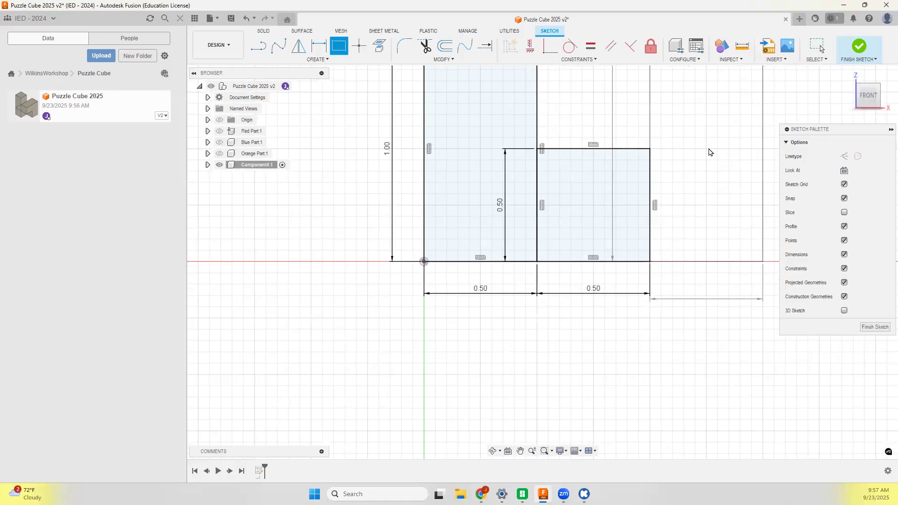
{"action": "scroll", "coordinate": [558, 320], "scroll_direction": "down", "scroll_amount": 3}
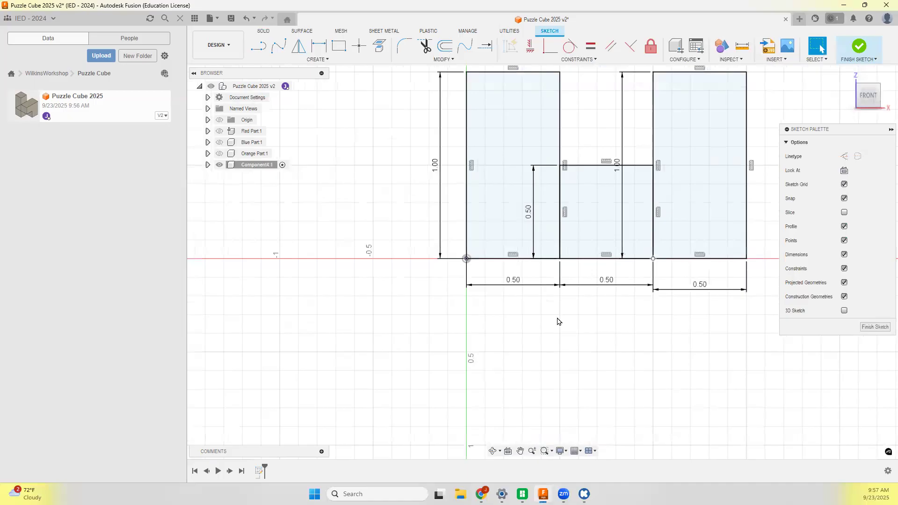
{"action": "left_click", "coordinate": [858, 47]}
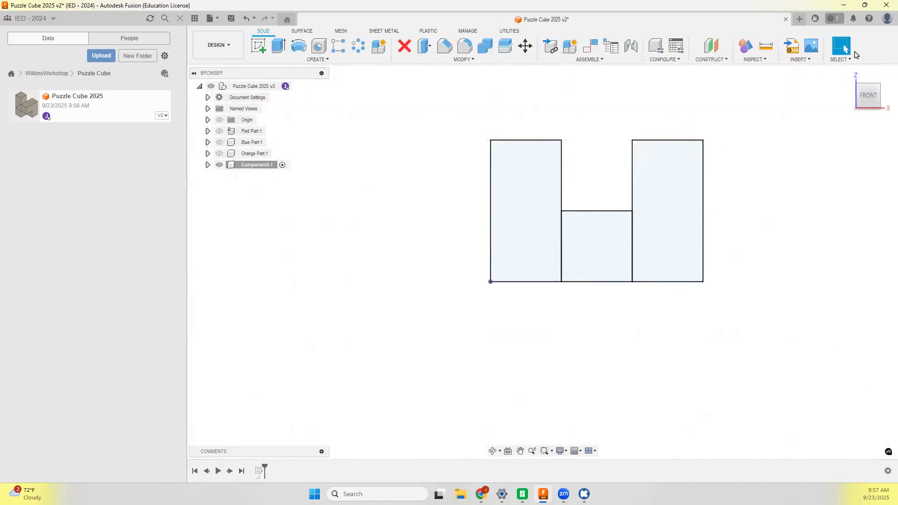
Step: Extrude all three profiles of the U-shaped sketch together as a new body
{"action": "key", "text": "e"}
{"action": "left_click", "coordinate": [537, 234]}
{"action": "left_click", "coordinate": [594, 249]}
{"action": "left_click", "coordinate": [679, 242]}
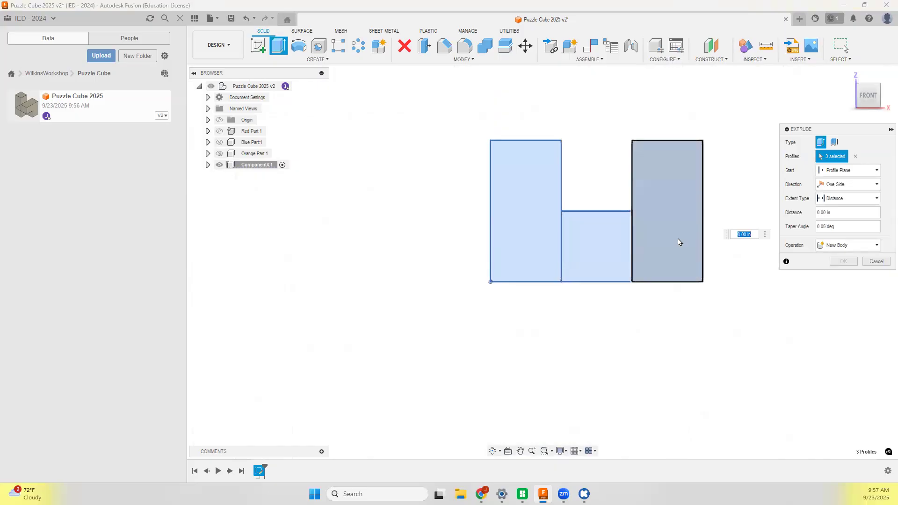
{"action": "key", "text": "Return"}
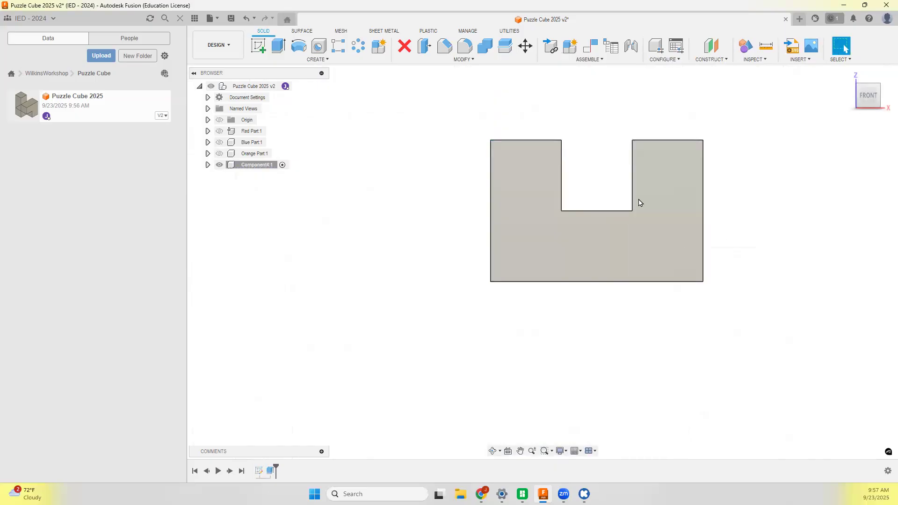
Step: On the U body's front face, sketch a square spanning from the notch's lower corner to the origin corner
{"action": "left_click", "coordinate": [259, 45]}
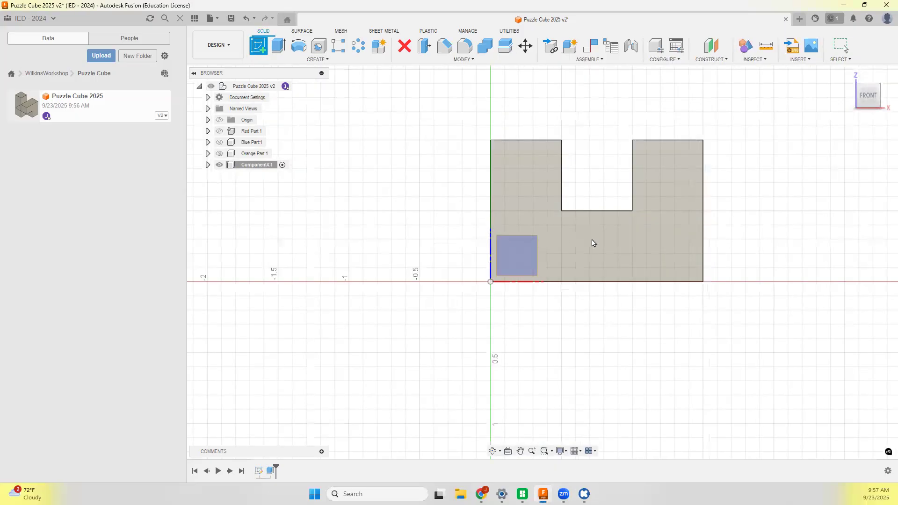
{"action": "left_click", "coordinate": [593, 240]}
{"action": "key", "text": "r"}
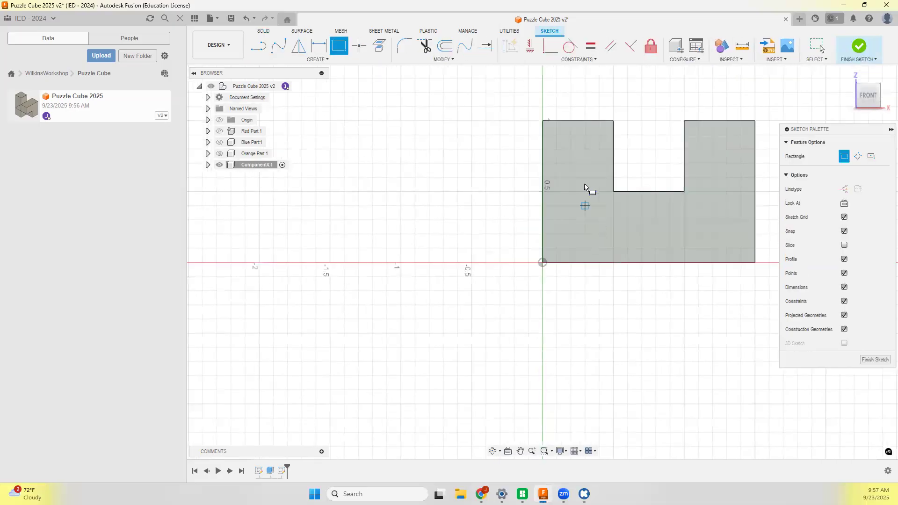
{"action": "left_click", "coordinate": [614, 191]}
{"action": "left_click", "coordinate": [543, 262]}
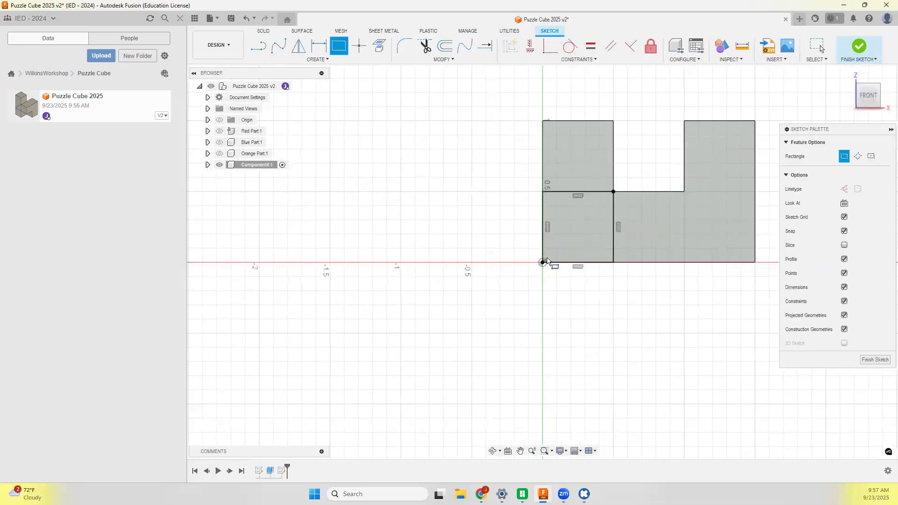
Step: Extrude the square on the front face by 0.5 in to form a protruding cube
{"action": "key", "text": "e"}
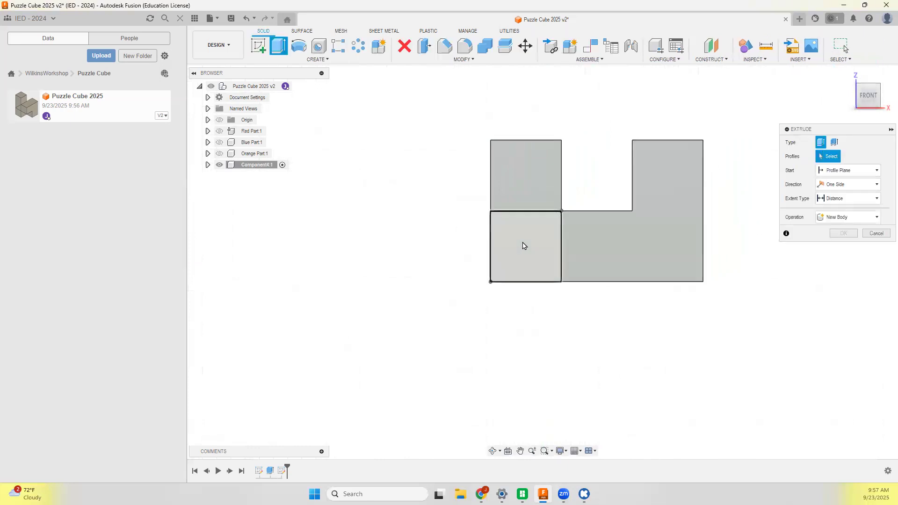
{"action": "left_click", "coordinate": [521, 245]}
{"action": "type", "text": ".5"}
{"action": "key", "text": "Return"}
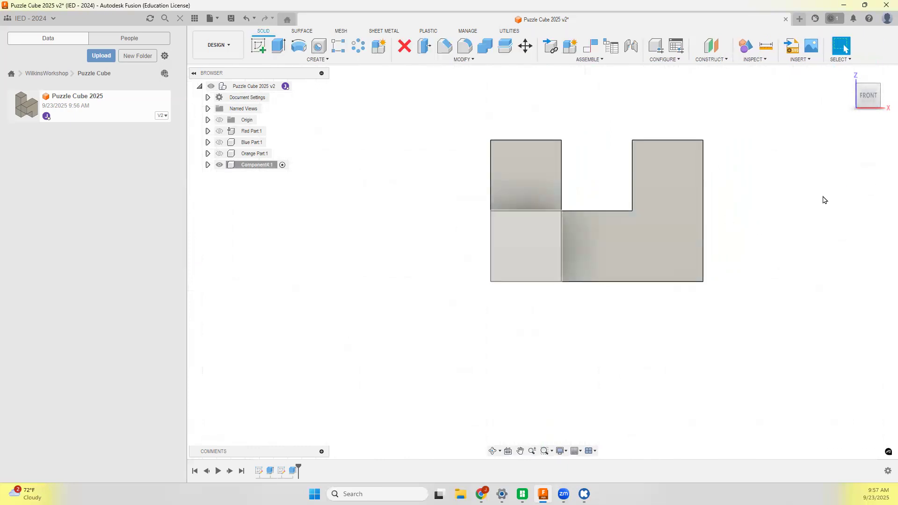
Step: Sketch a rectangle 1 in high and 0.5 in wide on the back face, running from the notch's lower corner down past the bottom edge
{"action": "left_click", "coordinate": [846, 75]}
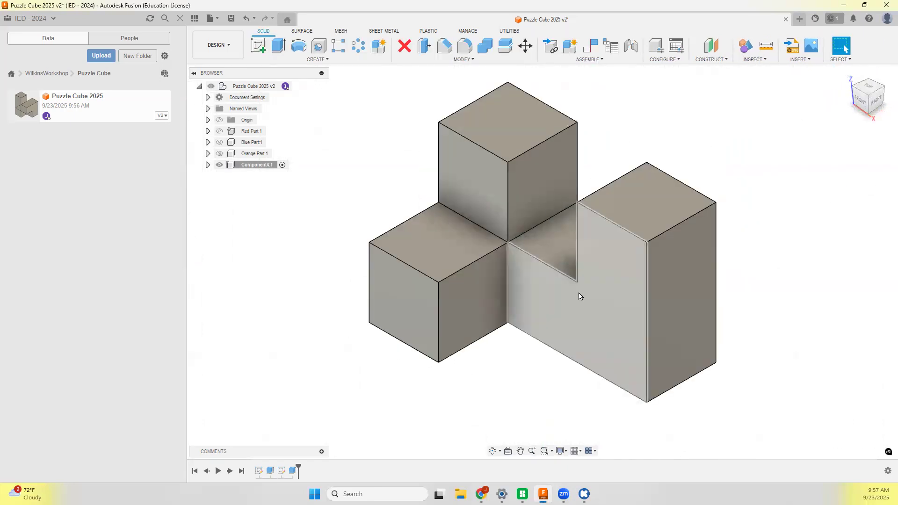
{"action": "middle_click_drag", "start_coordinate": [769, 296], "coordinate": [847, 302], "text": "shift"}
{"action": "middle_click_drag", "start_coordinate": [522, 386], "coordinate": [549, 321], "text": "shift"}
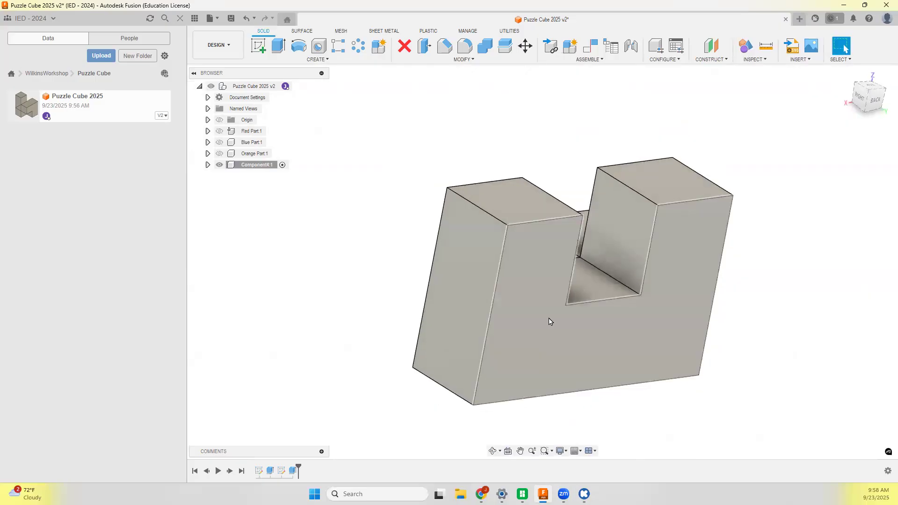
{"action": "left_click", "coordinate": [258, 45]}
{"action": "left_click", "coordinate": [557, 338]}
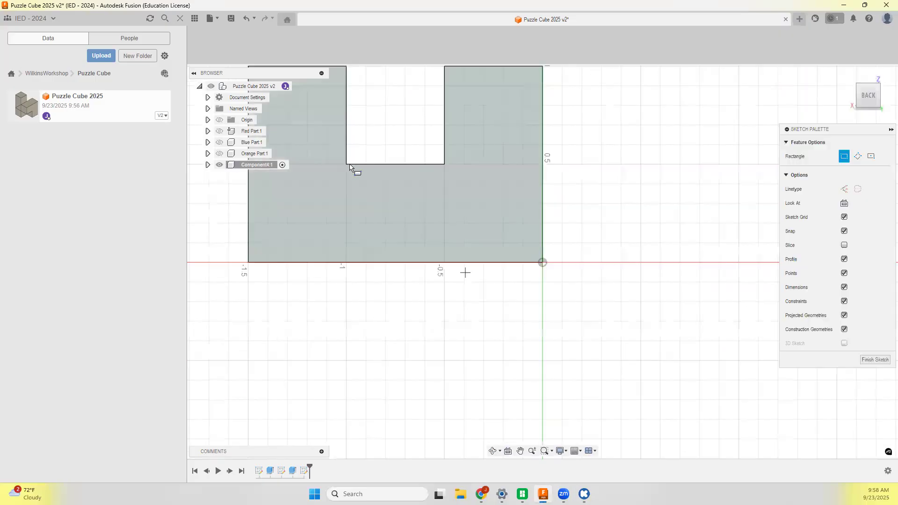
{"action": "key", "text": "r"}
{"action": "left_click", "coordinate": [346, 164]}
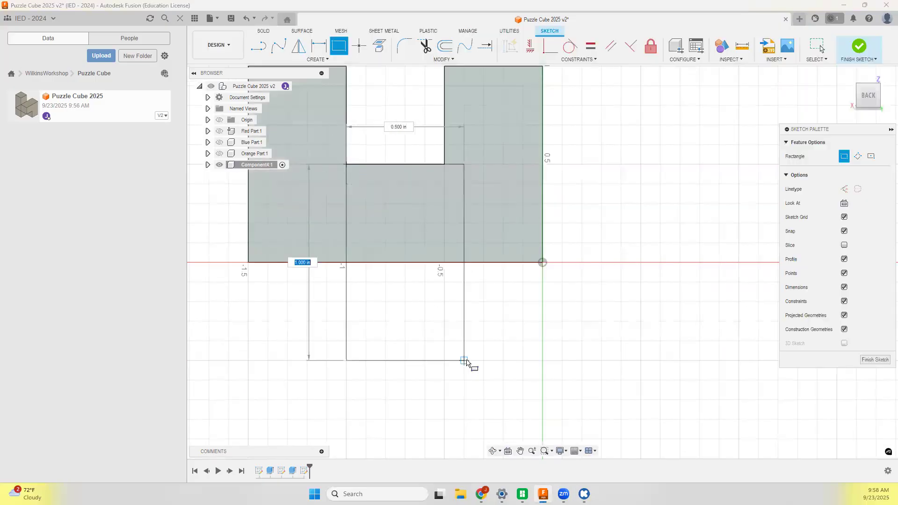
{"action": "type", "text": "1"}
{"action": "key", "text": "Tab"}
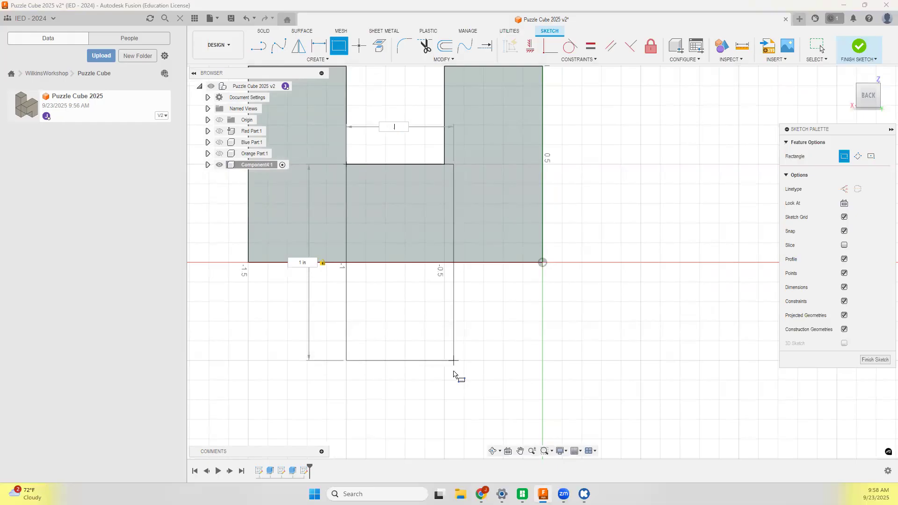
{"action": "key", "text": "Return"}
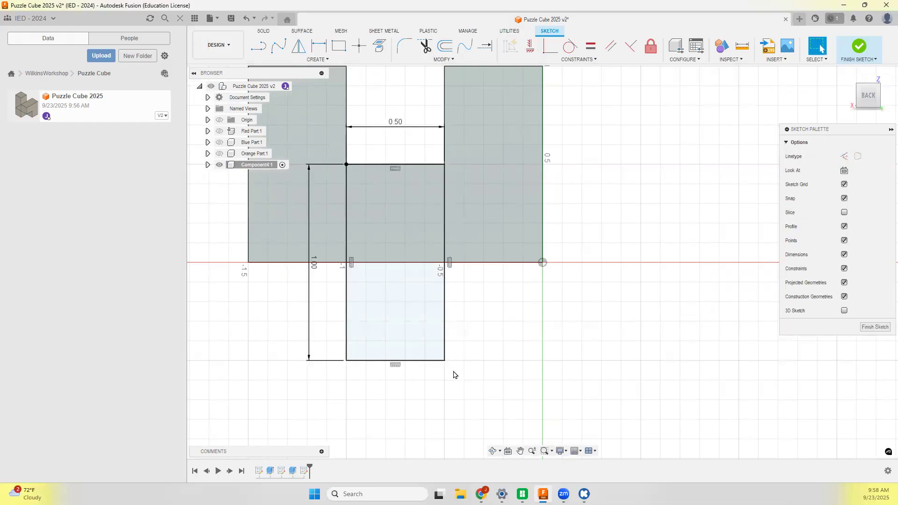
{"action": "left_click", "coordinate": [858, 46]}
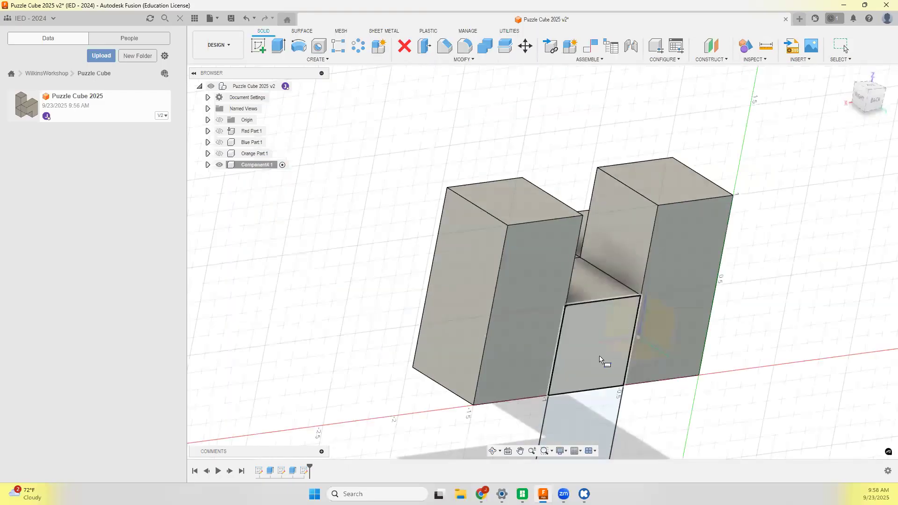
Step: Extrude both halves of the back-face rectangle outward 0.5 in with the Join operation
{"action": "key", "text": "e"}
{"action": "left_click", "coordinate": [591, 372]}
{"action": "left_click", "coordinate": [591, 401]}
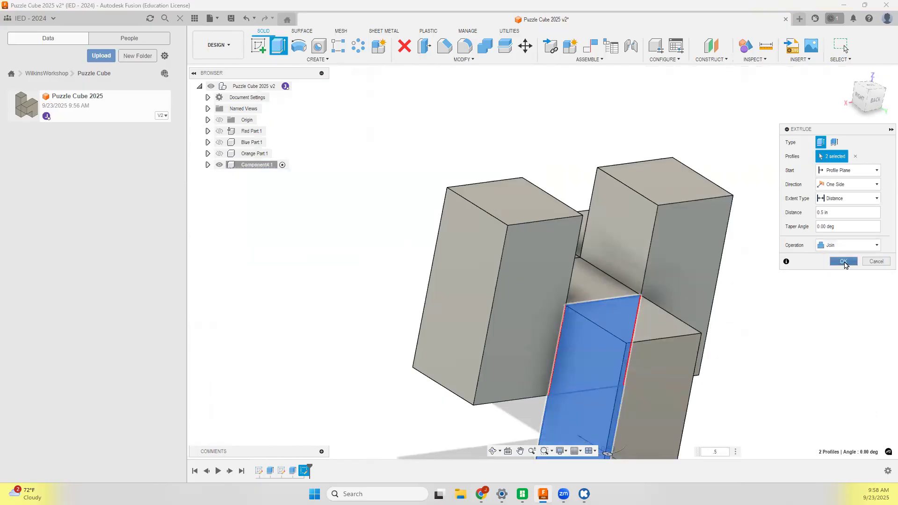
{"action": "left_click", "coordinate": [843, 261]}
{"action": "middle_click_drag", "start_coordinate": [779, 309], "coordinate": [834, 274], "text": "shift"}
Step: Rename the fourth piece's component as Purple Part
{"action": "left_click", "coordinate": [253, 165]}
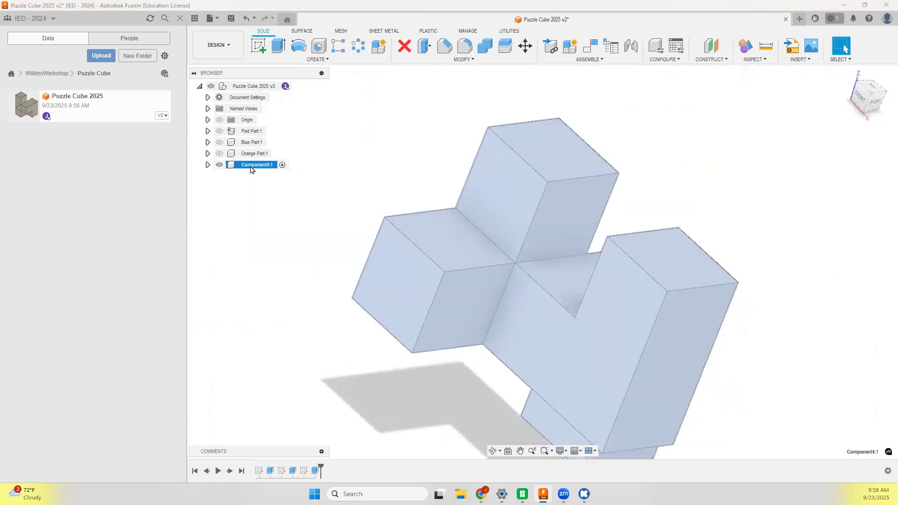
{"action": "left_click", "coordinate": [251, 166]}
{"action": "type", "text": "P"}
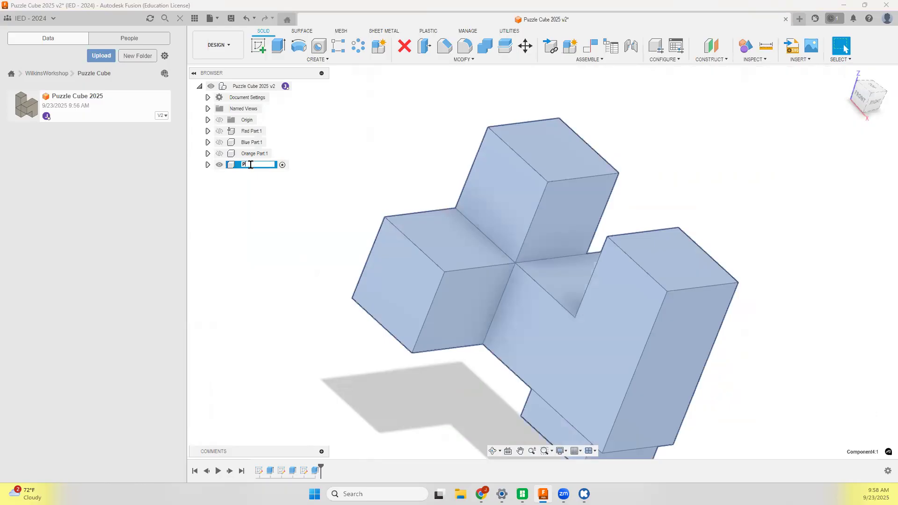
{"action": "type", "text": "urple Part"}
{"action": "key", "text": "Return"}
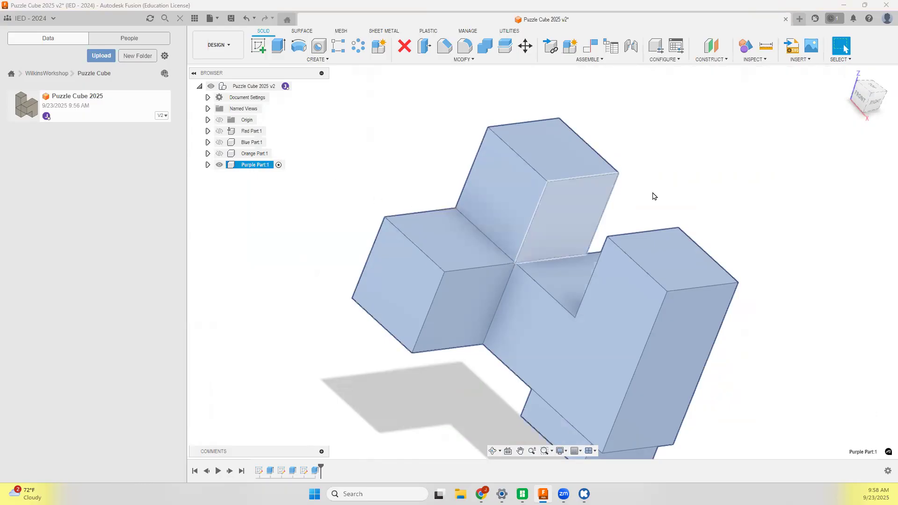
{"action": "left_click", "coordinate": [761, 179]}
Step: Show the Orange, Blue and Red parts alongside Purple Part and activate the top-level Puzzle Cube 2025 assembly
{"action": "left_click", "coordinate": [219, 164]}
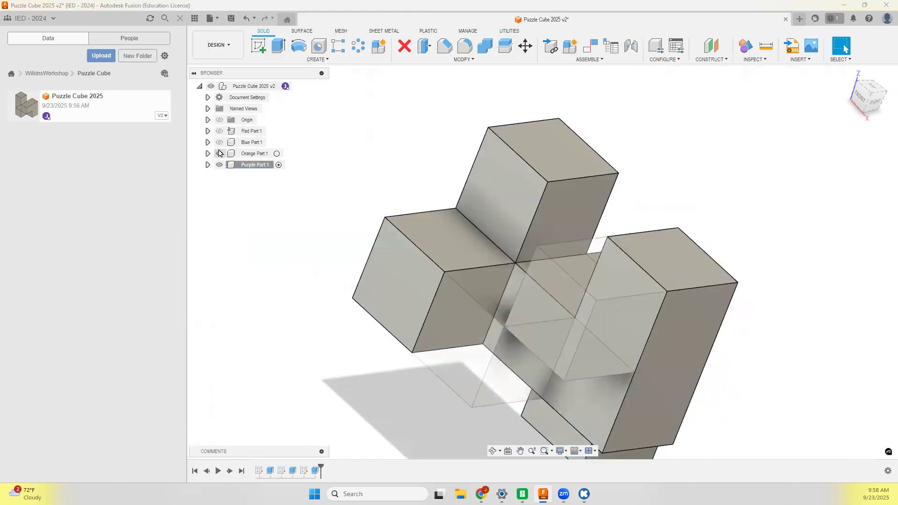
{"action": "left_click", "coordinate": [219, 153]}
{"action": "left_click", "coordinate": [219, 142]}
{"action": "left_click", "coordinate": [219, 131]}
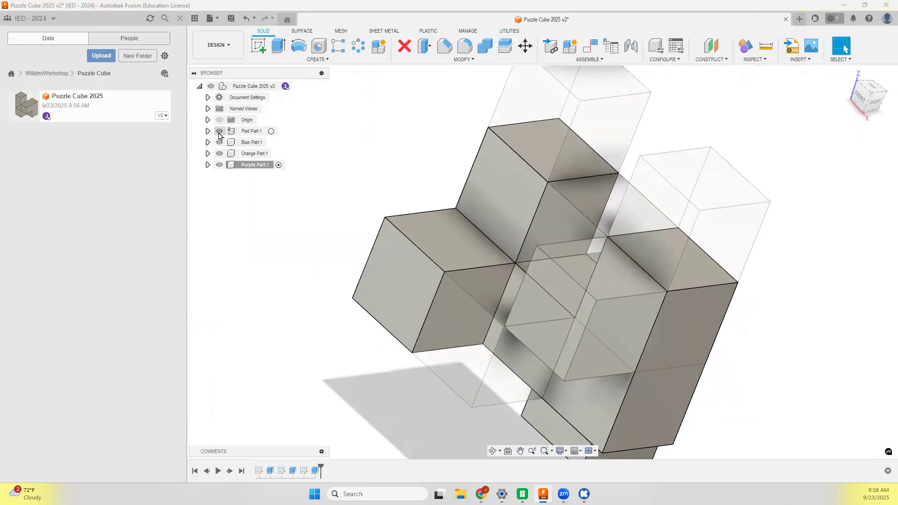
{"action": "left_click", "coordinate": [298, 86]}
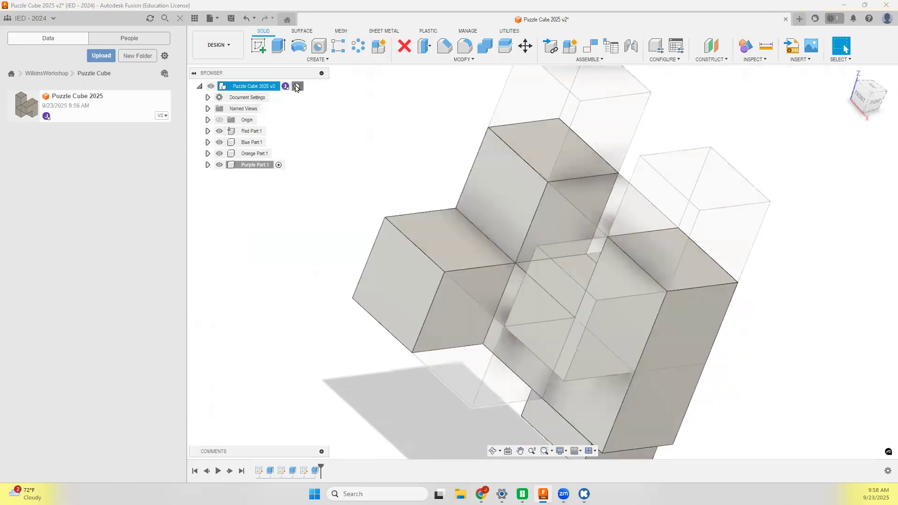
{"action": "left_click", "coordinate": [340, 136]}
Step: Move the Blue, Orange and Purple parts away from the Red Part so all four pieces stand separately
{"action": "scroll", "coordinate": [505, 203], "scroll_direction": "down", "scroll_amount": 3}
{"action": "left_click_drag", "start_coordinate": [607, 266], "coordinate": [841, 258]}
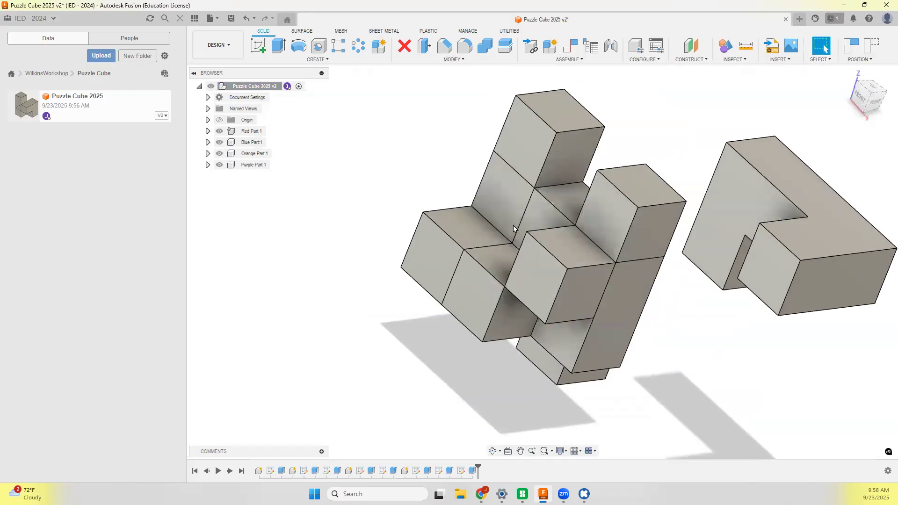
{"action": "left_click_drag", "start_coordinate": [551, 276], "coordinate": [748, 355]}
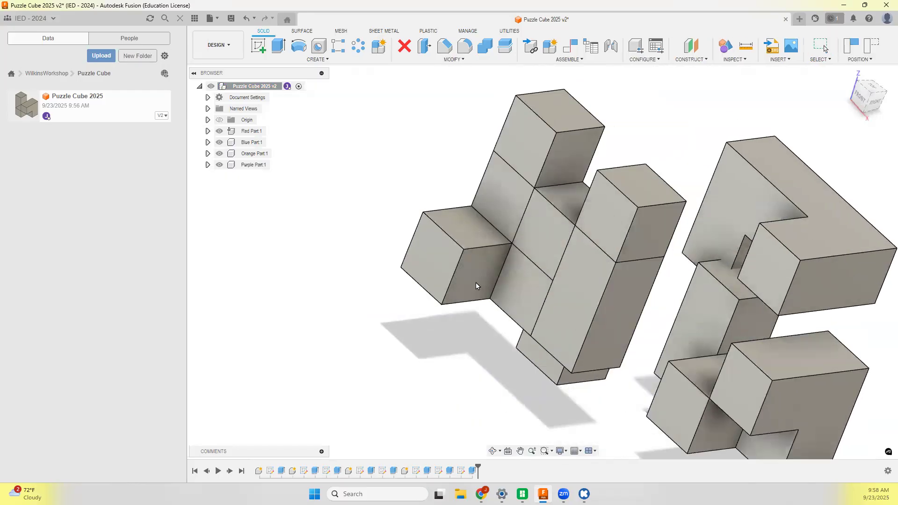
{"action": "scroll", "coordinate": [376, 258], "scroll_direction": "down", "scroll_amount": 2}
{"action": "scroll", "coordinate": [458, 278], "scroll_direction": "down", "scroll_amount": 2}
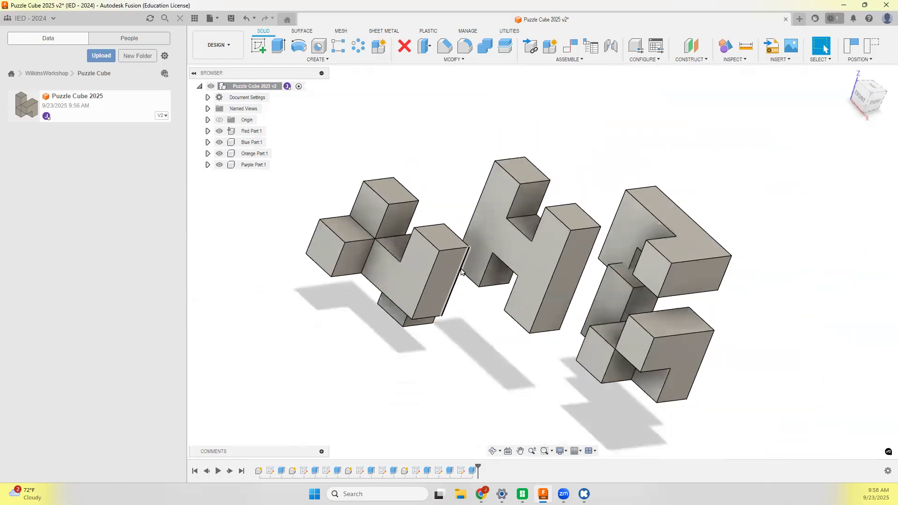
{"action": "left_click_drag", "start_coordinate": [657, 262], "coordinate": [656, 205]}
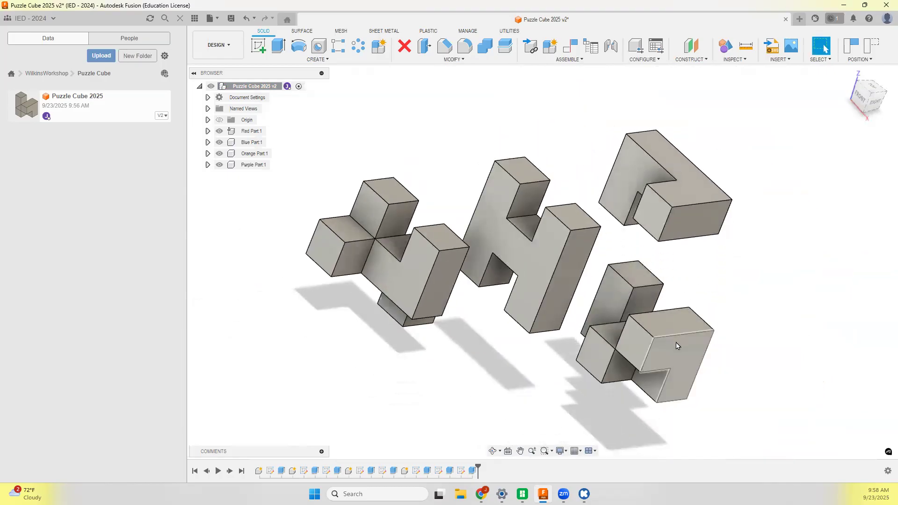
{"action": "left_click_drag", "start_coordinate": [676, 346], "coordinate": [707, 353]}
{"action": "middle_click_drag", "start_coordinate": [561, 377], "coordinate": [540, 368], "text": "shift"}
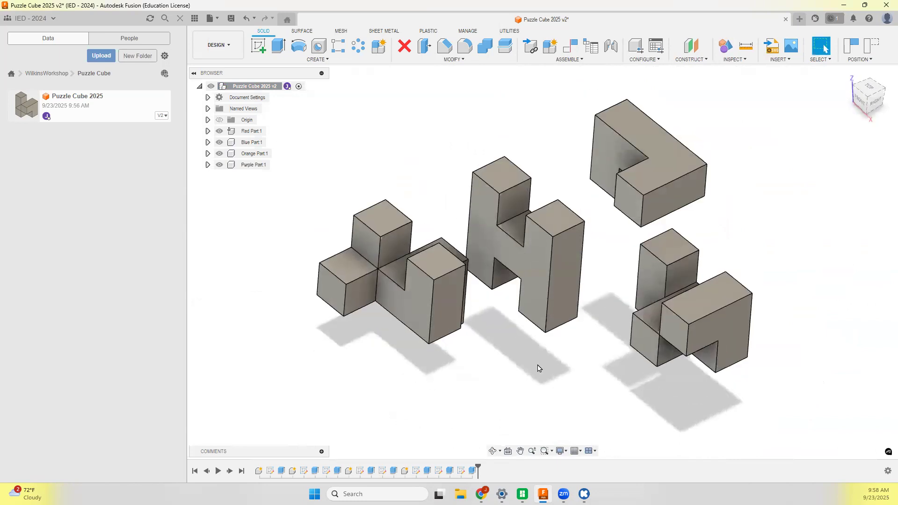
{"action": "left_click_drag", "start_coordinate": [441, 317], "coordinate": [429, 324]}
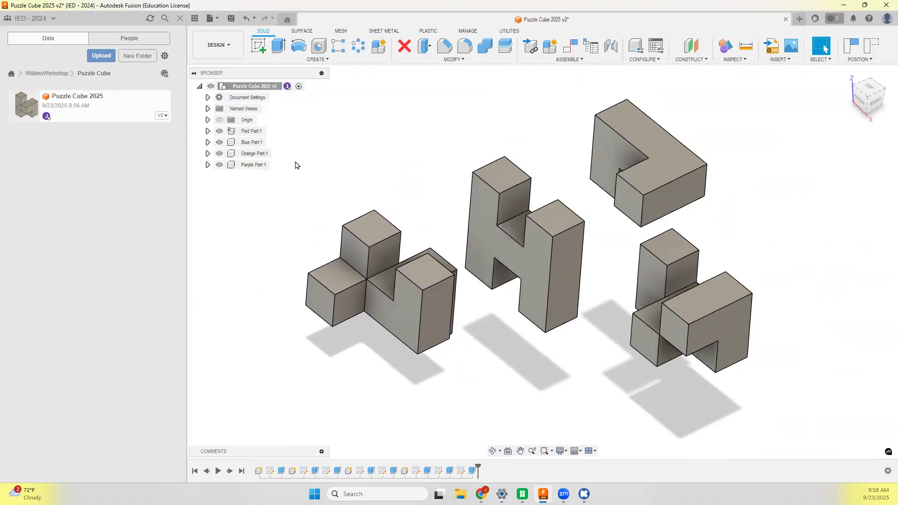
Step: Open the Appearance settings for the top-level assembly and add Paint - Enamel Glossy (Blue) to the design's appearances
{"action": "right_click", "coordinate": [253, 88]}
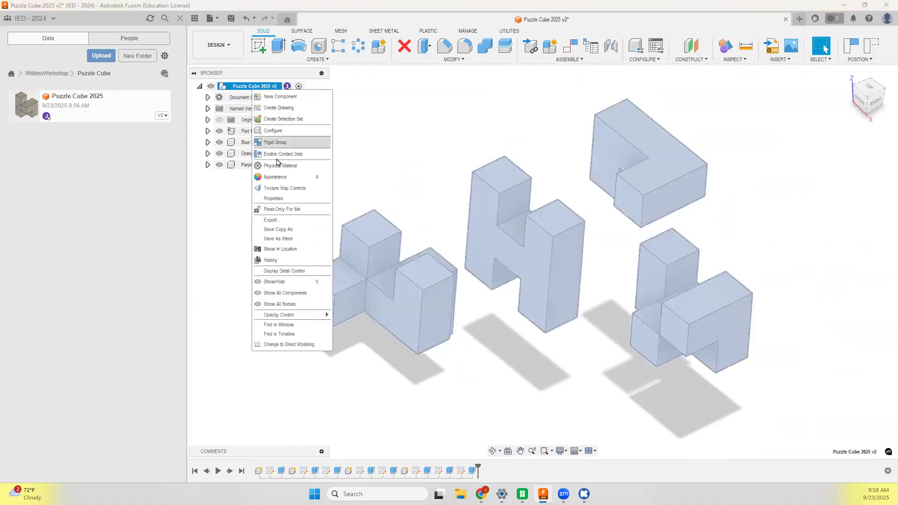
{"action": "left_click", "coordinate": [275, 178]}
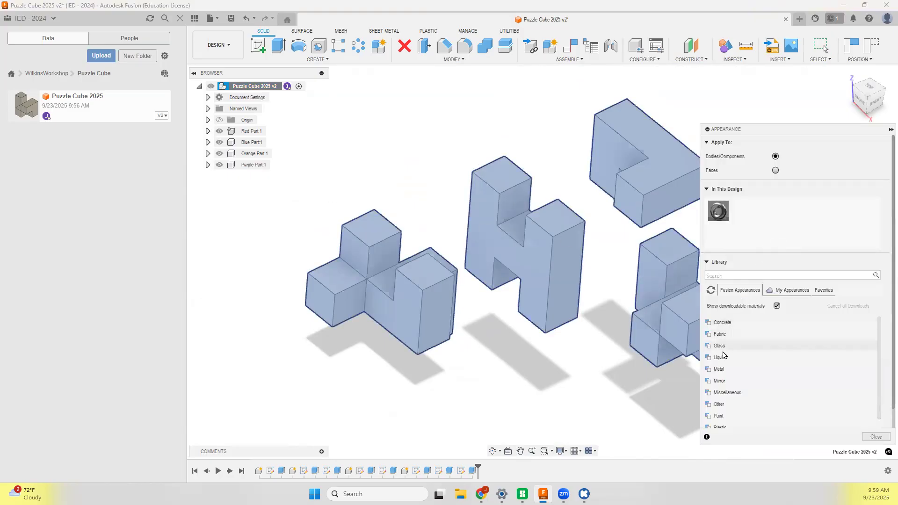
{"action": "left_click", "coordinate": [718, 416]}
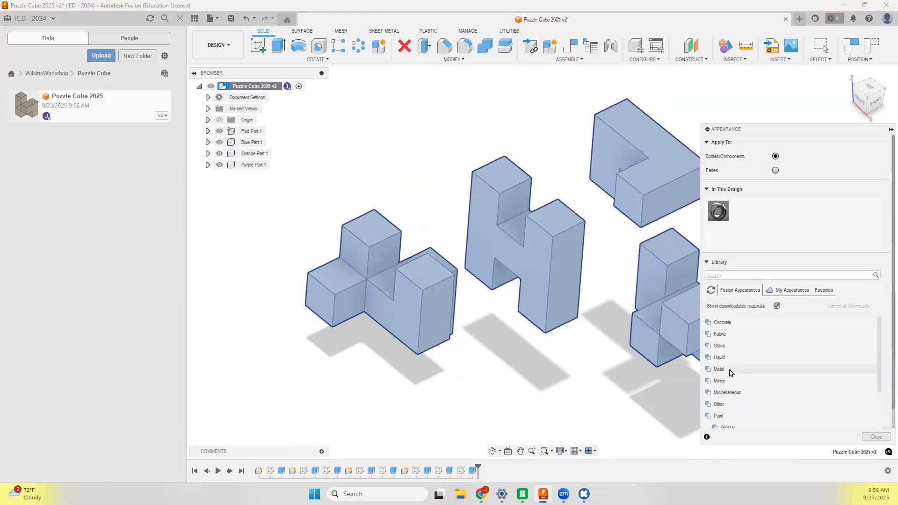
{"action": "scroll", "coordinate": [730, 372], "scroll_direction": "down", "scroll_amount": 3}
{"action": "left_click", "coordinate": [728, 313]}
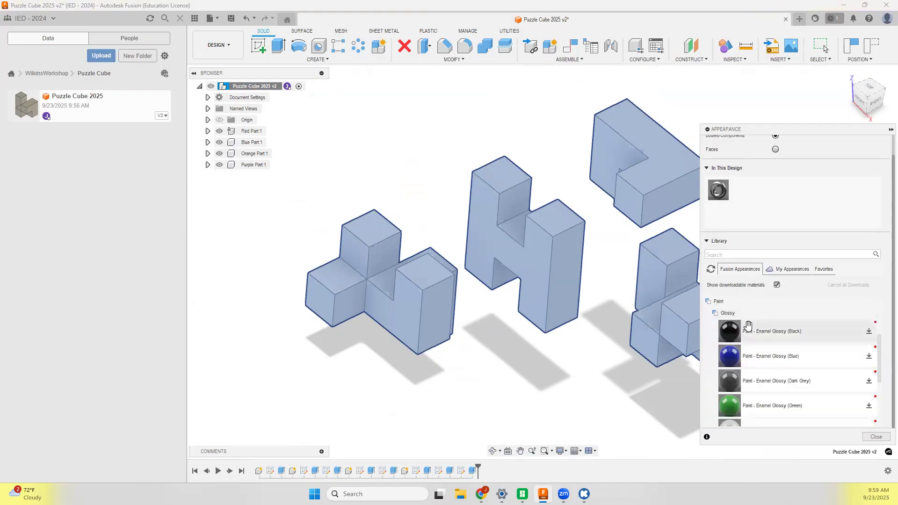
{"action": "left_click_drag", "start_coordinate": [754, 355], "coordinate": [762, 211]}
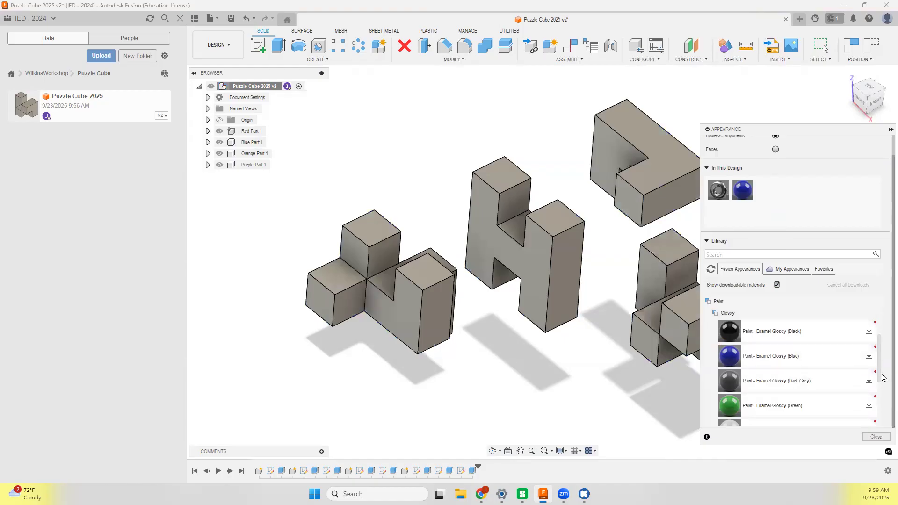
Step: Add Paint - Enamel Glossy (Red) from the glossy paint library to the design's appearances
{"action": "scroll", "coordinate": [879, 378], "scroll_direction": "down", "scroll_amount": 5}
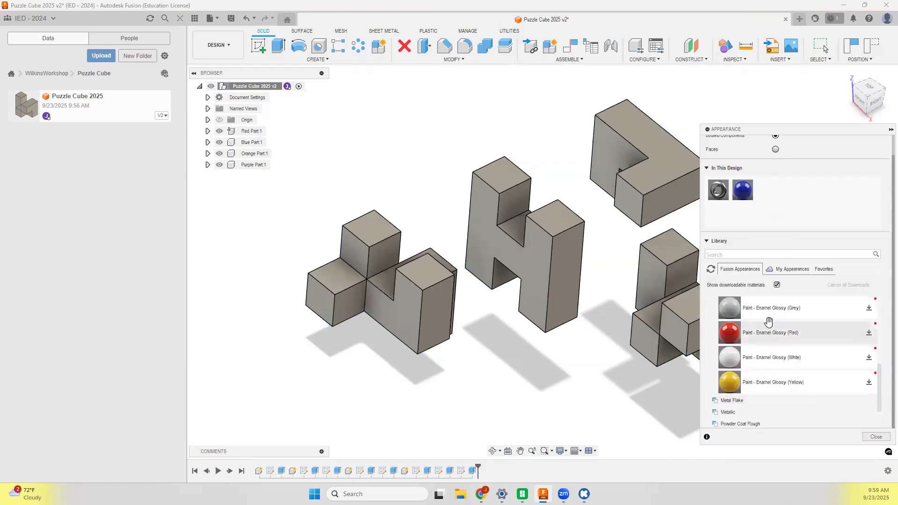
{"action": "scroll", "coordinate": [879, 398], "scroll_direction": "down", "scroll_amount": 1}
{"action": "scroll", "coordinate": [879, 398], "scroll_direction": "up", "scroll_amount": 5}
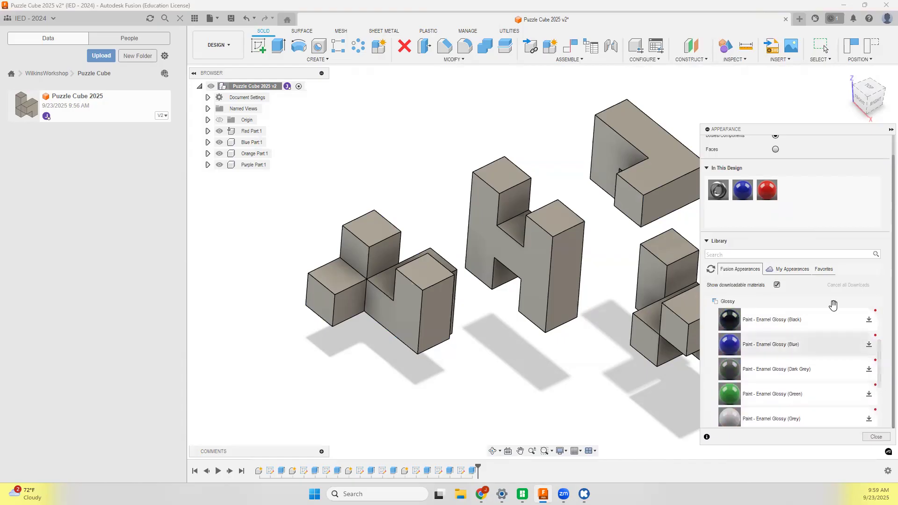
Step: Duplicate the glossy red appearance and edit the copy into Paint - Enamel Glossy (Orange) with RGB 250, 122, 11
{"action": "right_click", "coordinate": [770, 189]}
{"action": "left_click", "coordinate": [784, 206]}
{"action": "right_click", "coordinate": [800, 195]}
{"action": "left_click", "coordinate": [805, 194]}
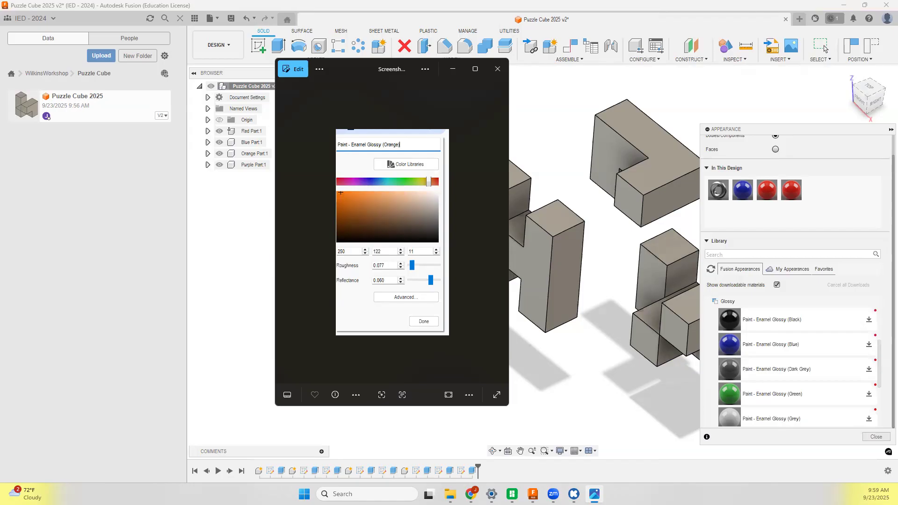
{"action": "right_click", "coordinate": [793, 196]}
{"action": "left_click", "coordinate": [810, 206]}
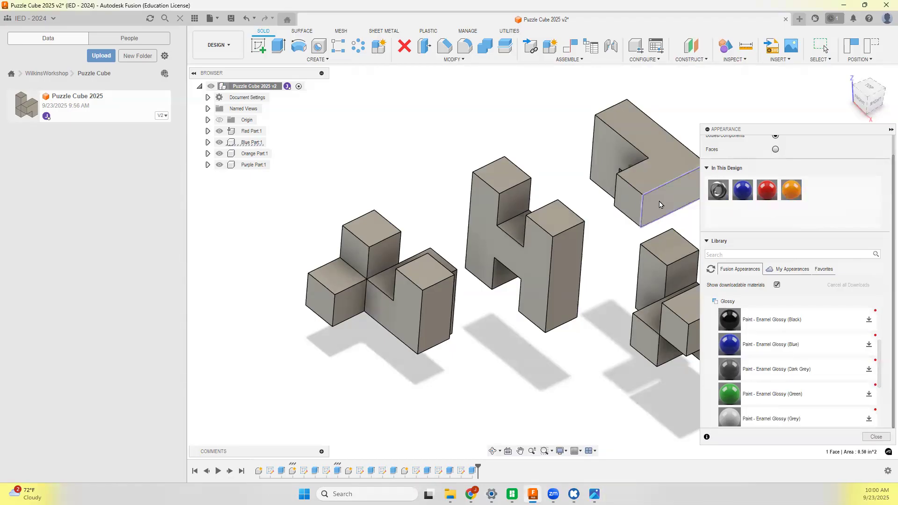
Step: Apply the glossy blue appearance to the whole Blue Part body, removing the appearances applied to its faces
{"action": "left_click", "coordinate": [741, 190]}
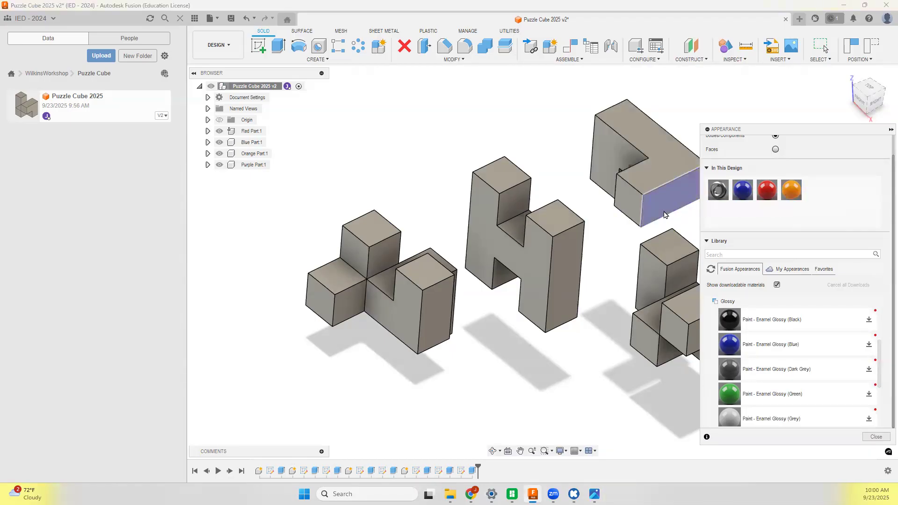
{"action": "left_click_drag", "start_coordinate": [741, 191], "coordinate": [666, 201]}
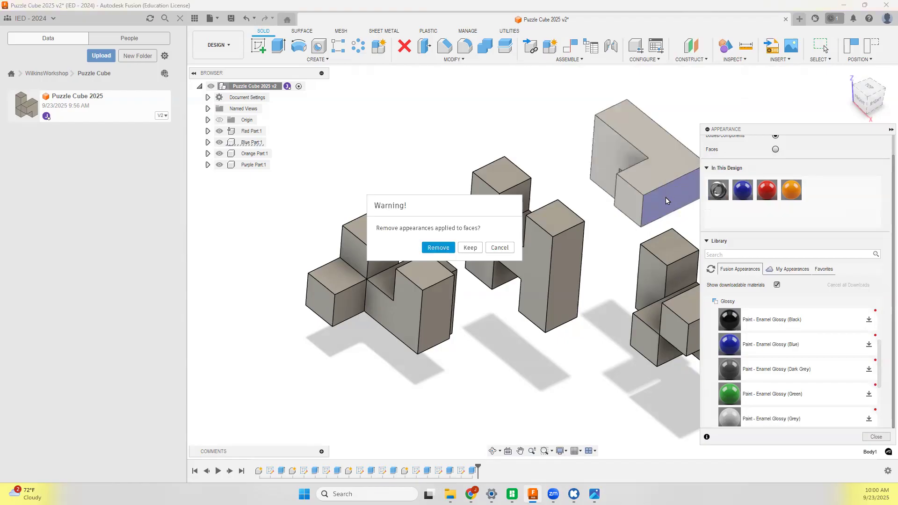
{"action": "left_click", "coordinate": [438, 247]}
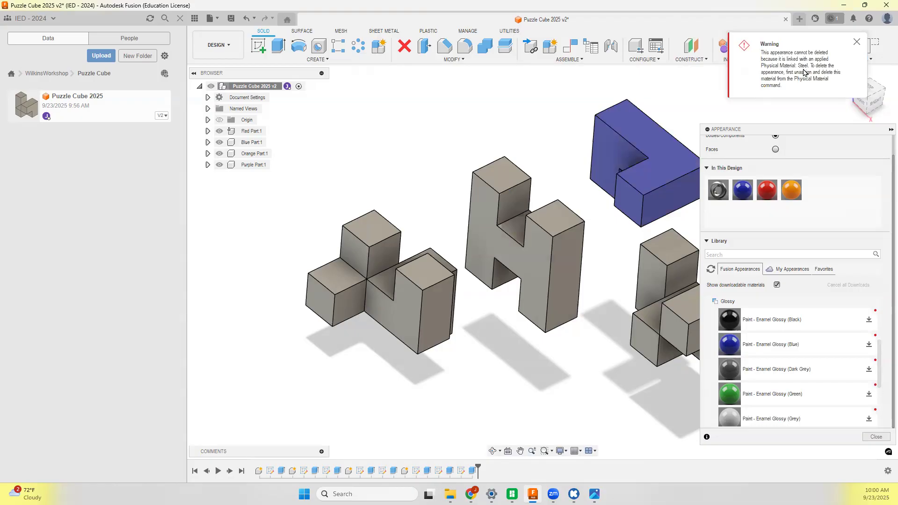
{"action": "left_click", "coordinate": [857, 43]}
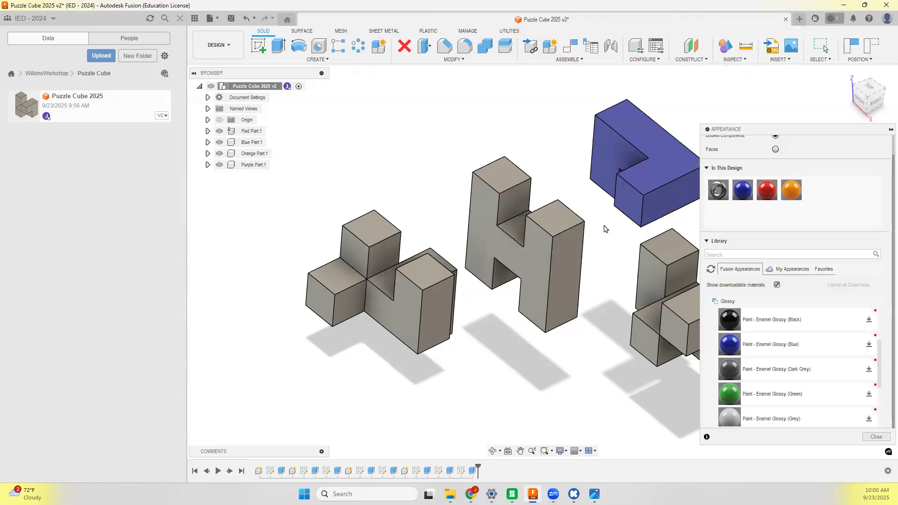
{"action": "left_click", "coordinate": [531, 268]}
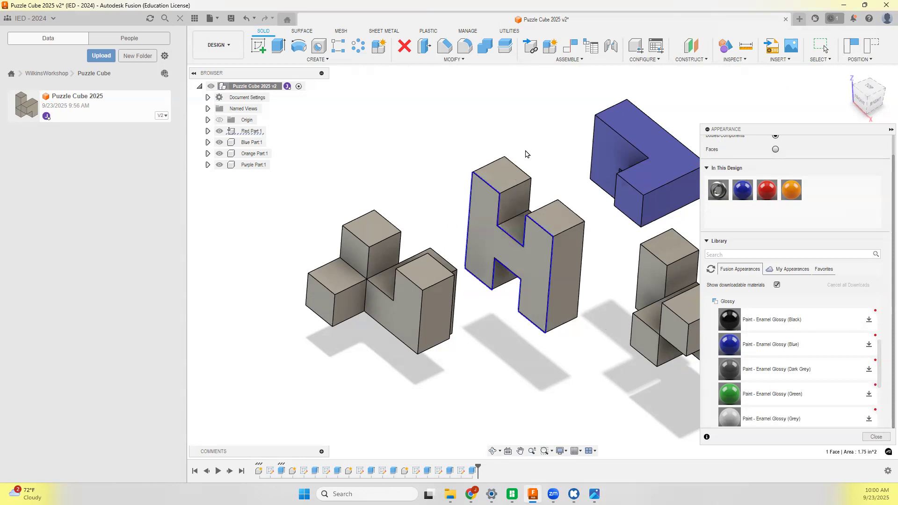
{"action": "left_click", "coordinate": [491, 180], "text": "ctrl"}
{"action": "left_click", "coordinate": [506, 235], "text": "ctrl"}
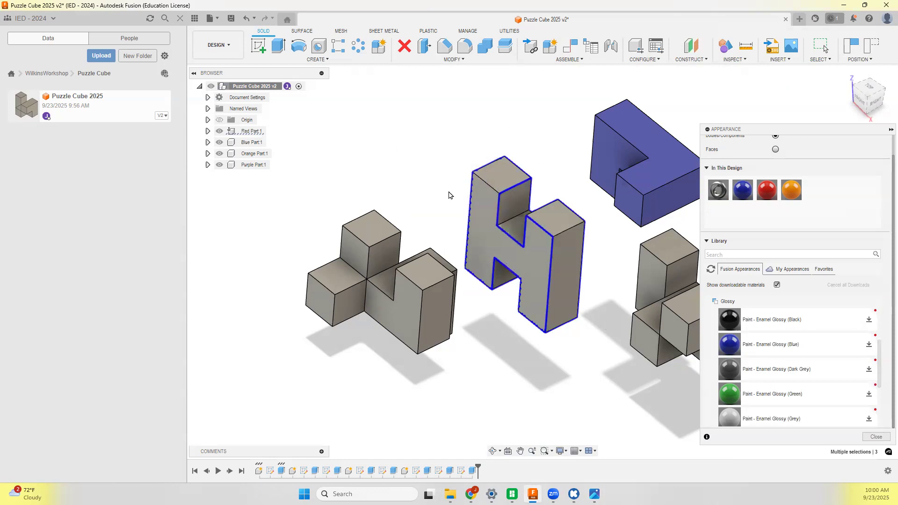
{"action": "right_click", "coordinate": [386, 161]}
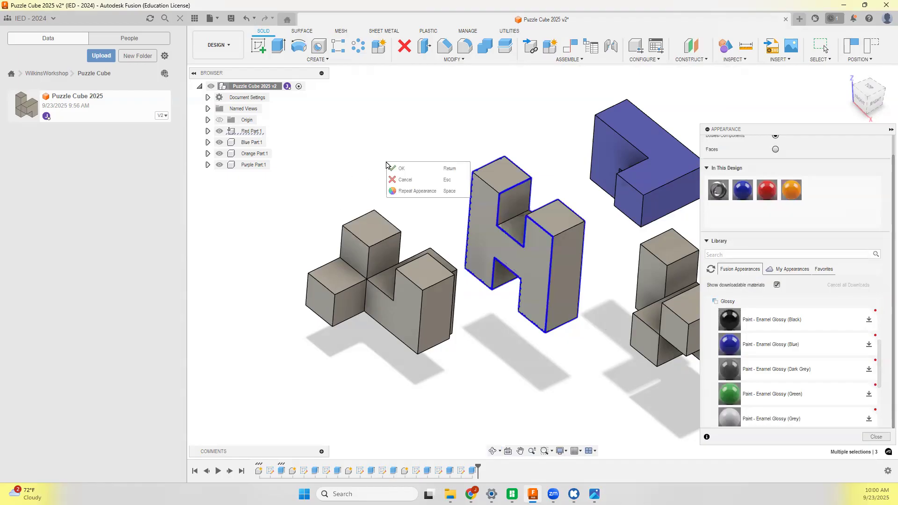
{"action": "left_click", "coordinate": [410, 177]}
Step: Apply the glossy red appearance to the Red Part and the glossy orange appearance to the Orange Part
{"action": "right_click", "coordinate": [251, 87]}
{"action": "left_click", "coordinate": [290, 177]}
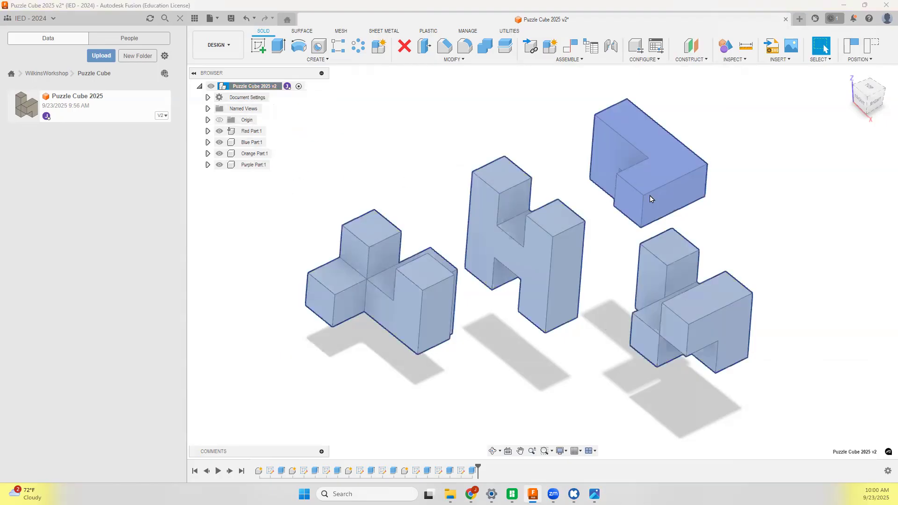
{"action": "left_click_drag", "start_coordinate": [718, 211], "coordinate": [551, 320]}
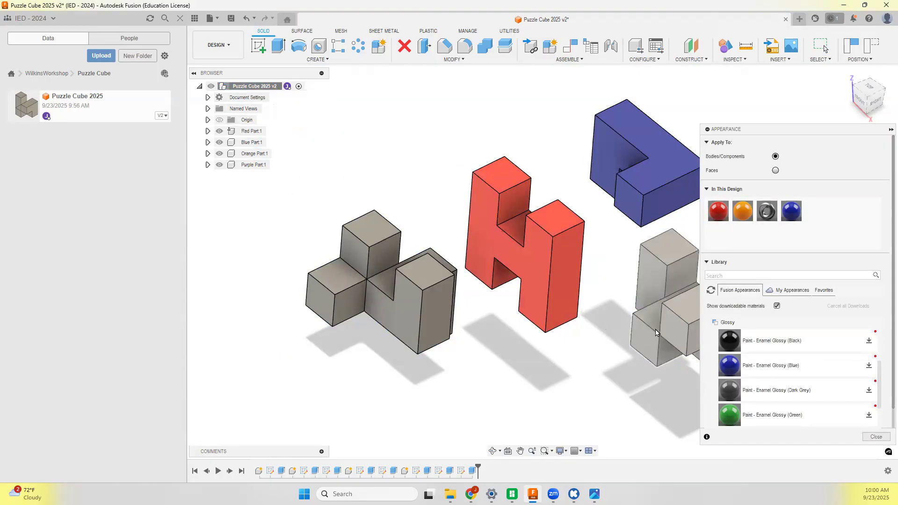
{"action": "left_click", "coordinate": [648, 344]}
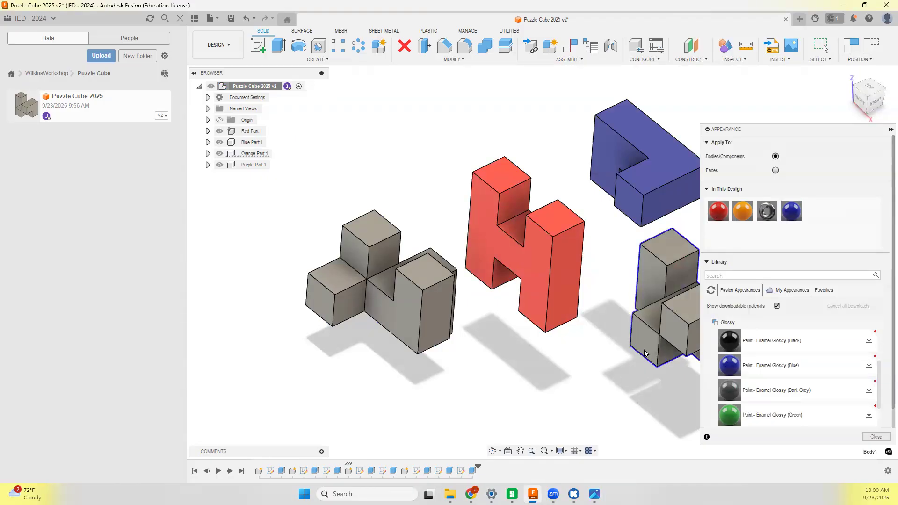
{"action": "left_click_drag", "start_coordinate": [743, 211], "coordinate": [669, 304]}
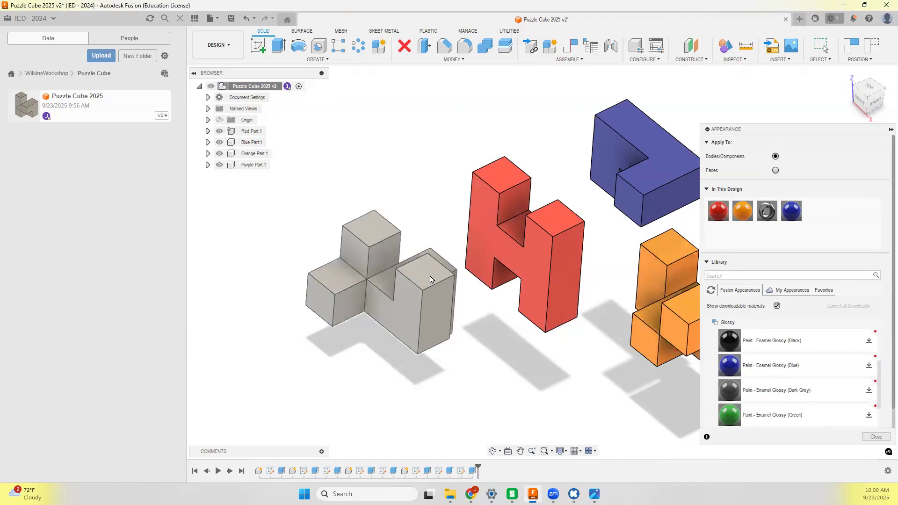
Step: Duplicate the glossy blue appearance, recolour the copy purple and apply it to the Purple Part
{"action": "right_click", "coordinate": [794, 215]}
{"action": "left_click", "coordinate": [810, 229]}
{"action": "right_click", "coordinate": [815, 211]}
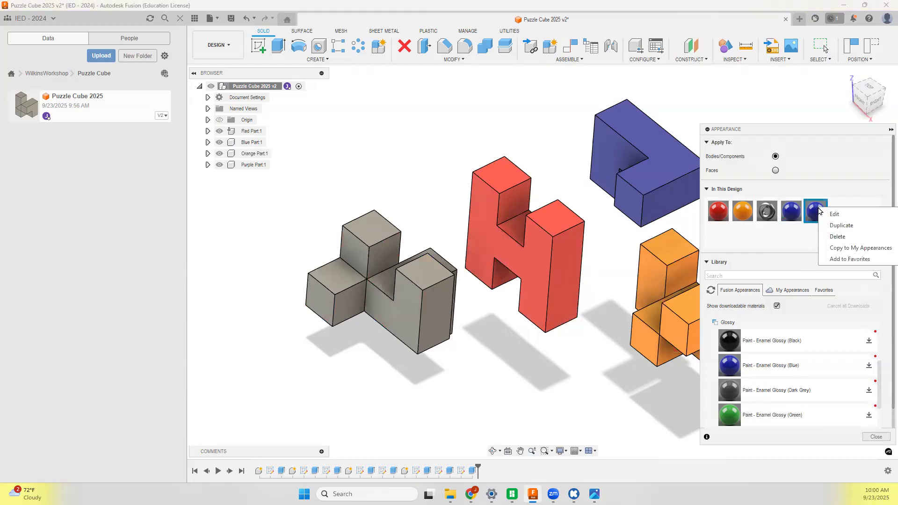
{"action": "key", "text": "Escape"}
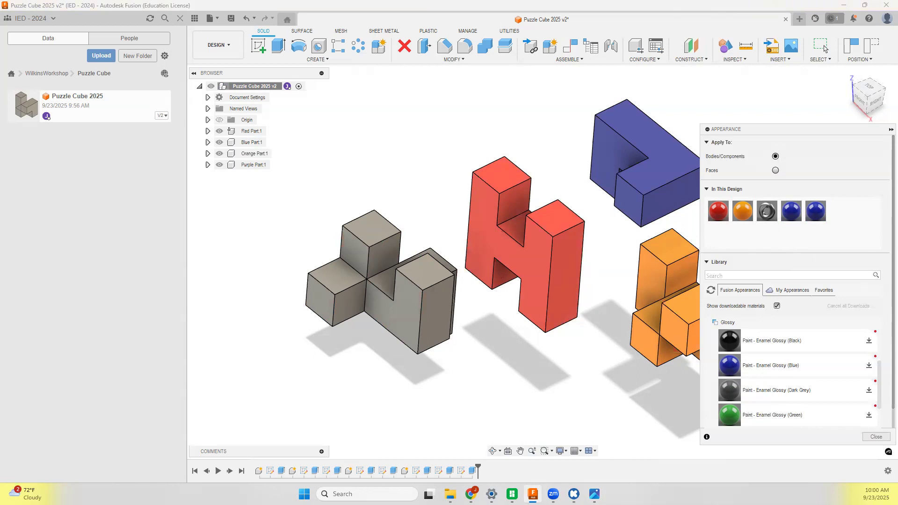
{"action": "left_click_drag", "start_coordinate": [815, 211], "coordinate": [421, 308]}
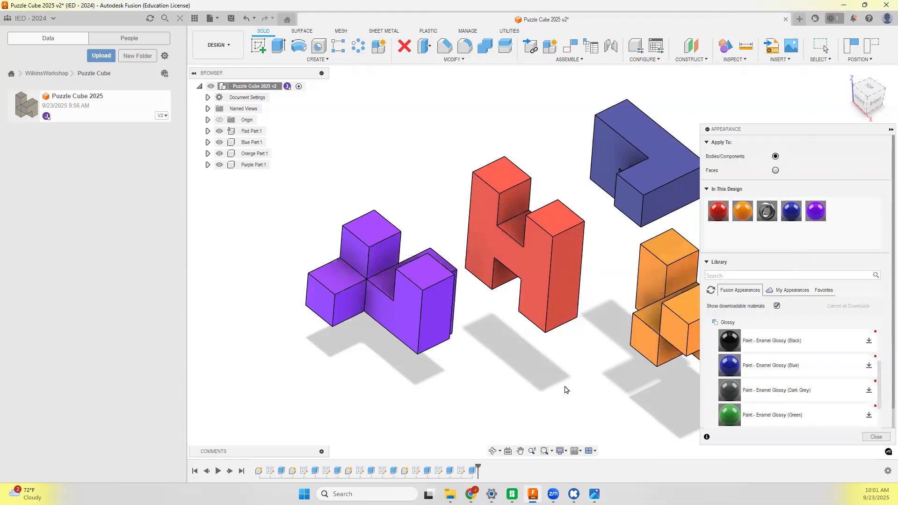
{"action": "left_click", "coordinate": [875, 437]}
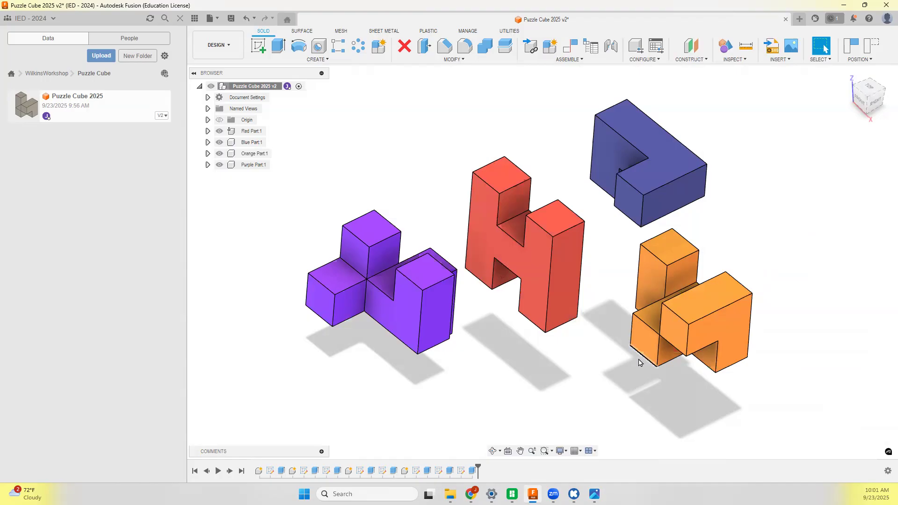
Step: Edit the Blue Part's glossy blue appearance to a lighter shade of blue
{"action": "middle_click_drag", "start_coordinate": [627, 363], "coordinate": [627, 187], "text": "shift"}
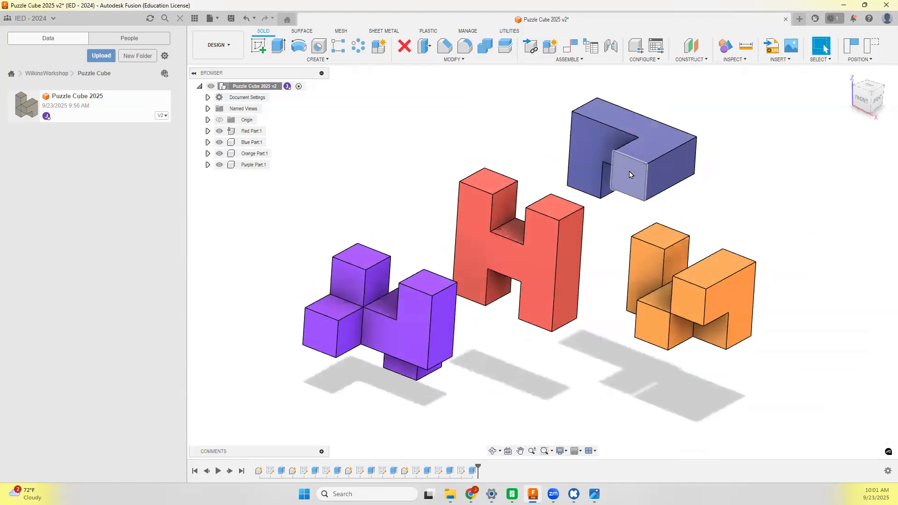
{"action": "right_click", "coordinate": [250, 88]}
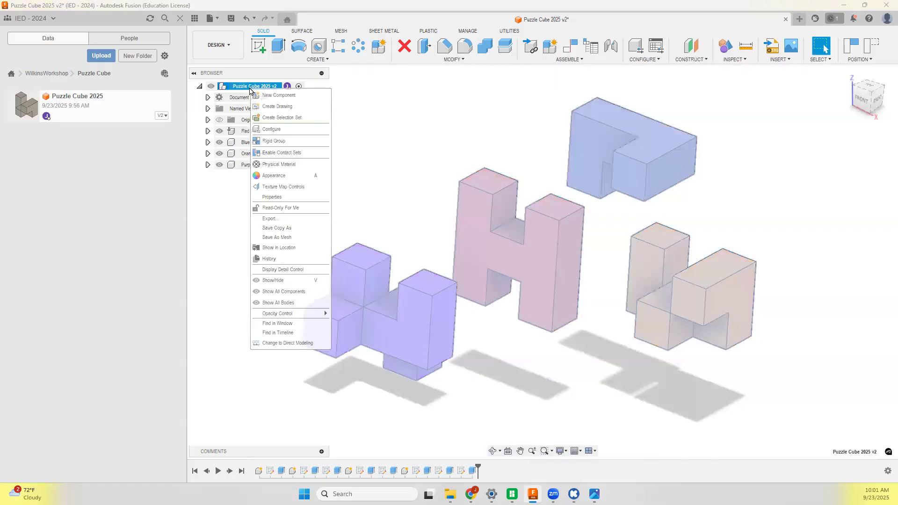
{"action": "left_click", "coordinate": [286, 176]}
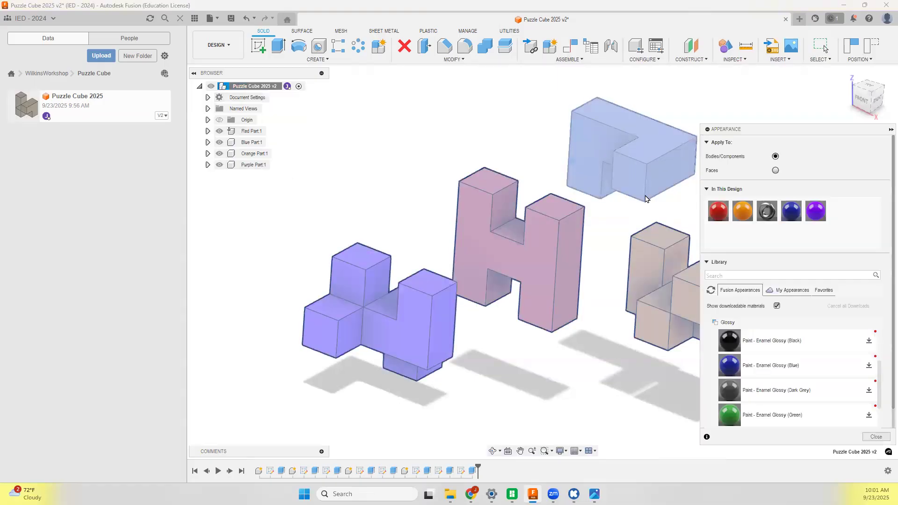
{"action": "right_click", "coordinate": [789, 216]}
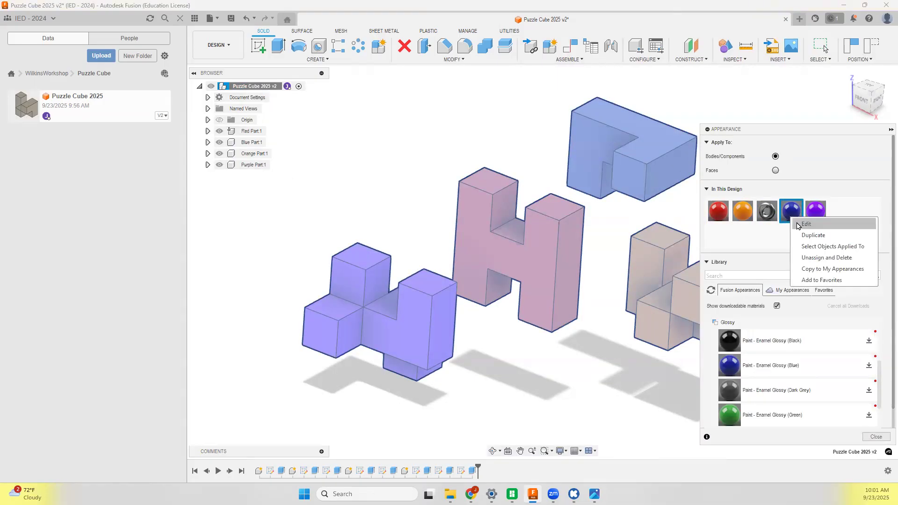
{"action": "left_click", "coordinate": [797, 223]}
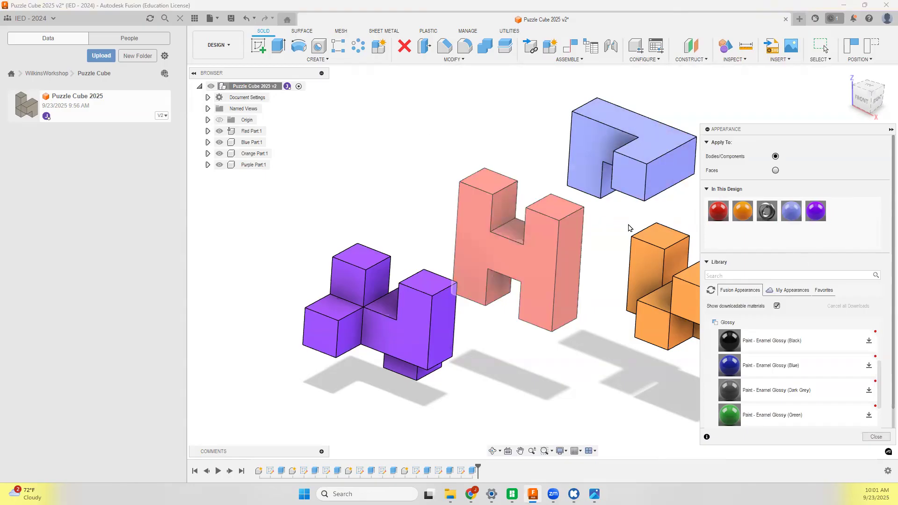
Step: Close the appearance settings and check the physical puzzle pieces in the OKIOCAM live view before returning to the Fusion model
{"action": "middle_click_drag", "start_coordinate": [581, 367], "coordinate": [603, 371], "text": "shift"}
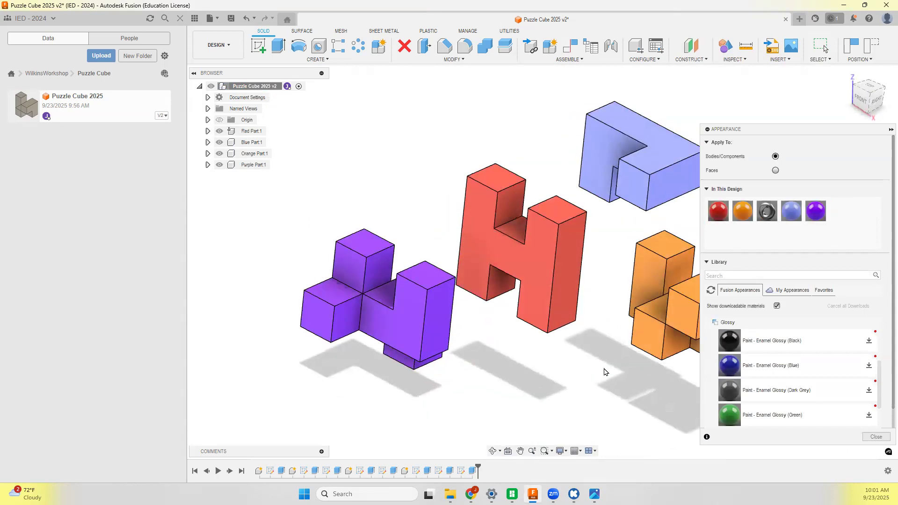
{"action": "left_click", "coordinate": [876, 436]}
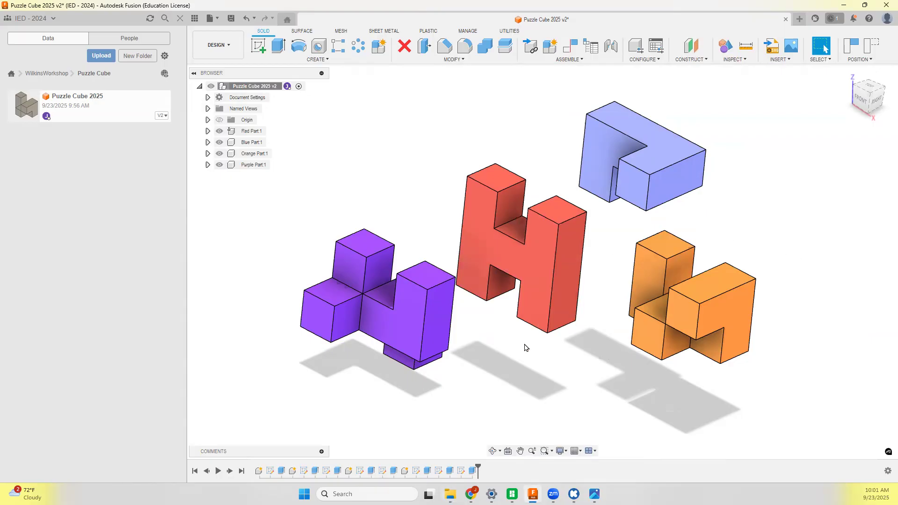
{"action": "left_click", "coordinate": [573, 493]}
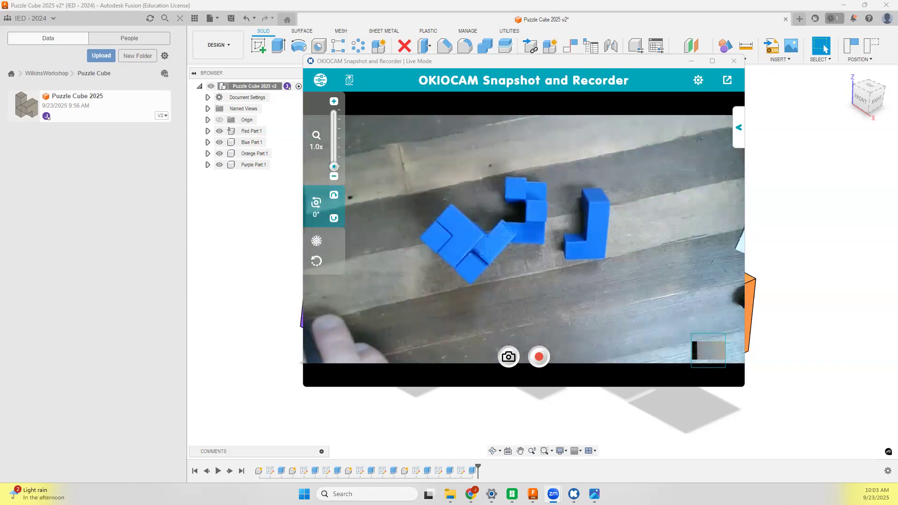
{"action": "left_click", "coordinate": [780, 234]}
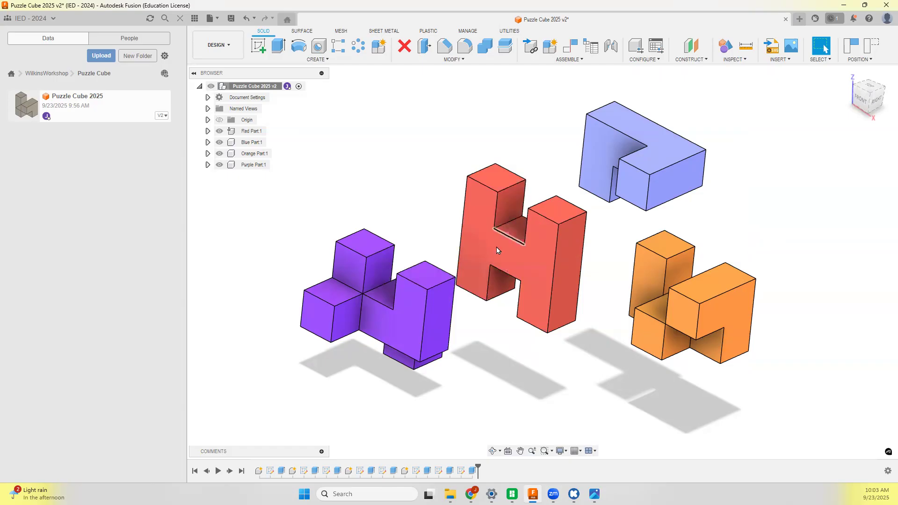
{"action": "middle_click_drag", "start_coordinate": [457, 361], "coordinate": [410, 358], "text": "shift"}
{"action": "middle_click_drag", "start_coordinate": [575, 323], "coordinate": [606, 321], "text": "shift"}
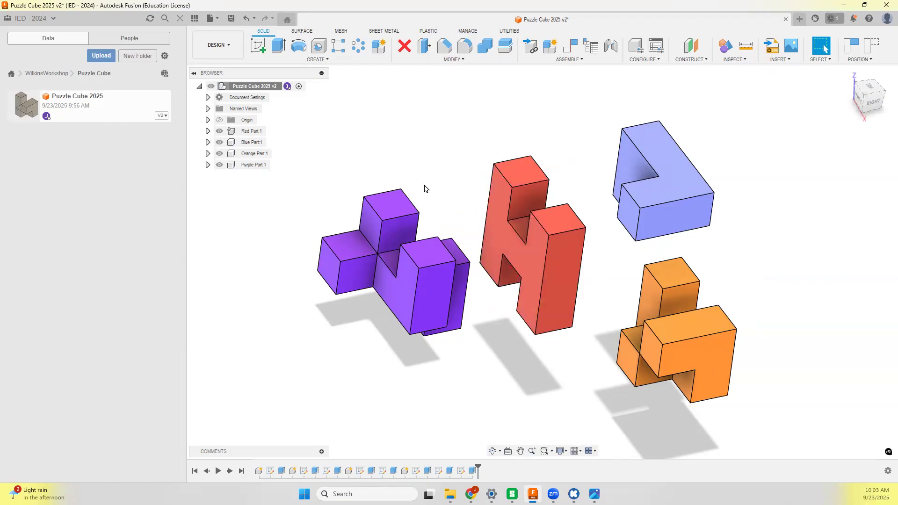
{"action": "left_click", "coordinate": [512, 187]}
{"action": "left_click", "coordinate": [364, 197]}
{"action": "left_click", "coordinate": [364, 197]}
{"action": "left_click", "coordinate": [477, 271]}
{"action": "left_click", "coordinate": [611, 47]}
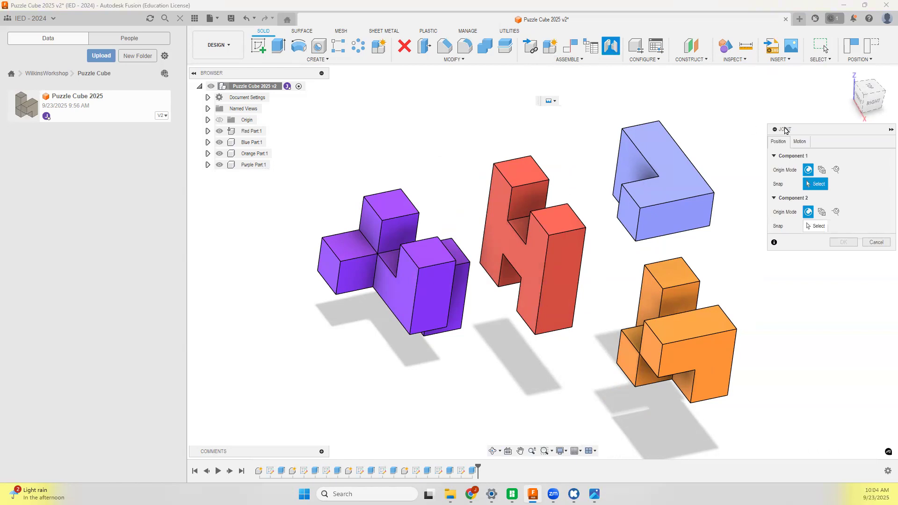
{"action": "left_click", "coordinate": [800, 141]}
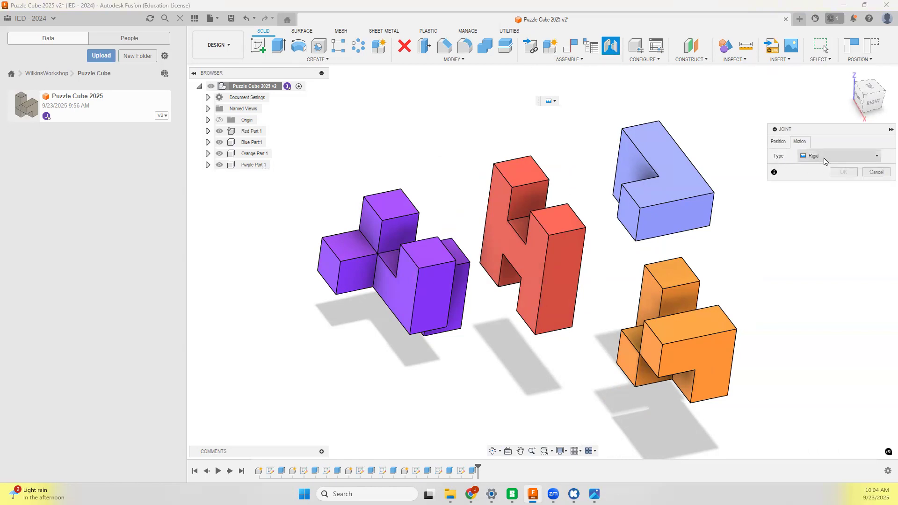
{"action": "left_click", "coordinate": [778, 141]}
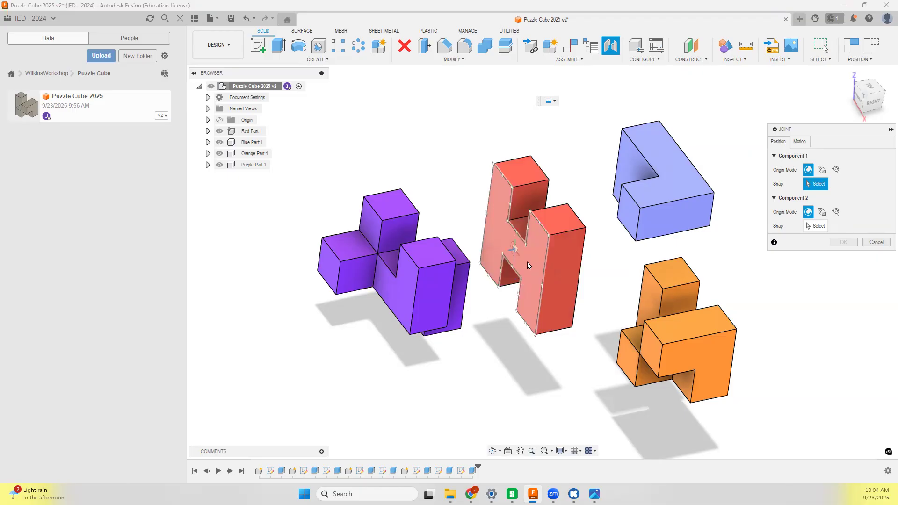
{"action": "left_click", "coordinate": [508, 192]}
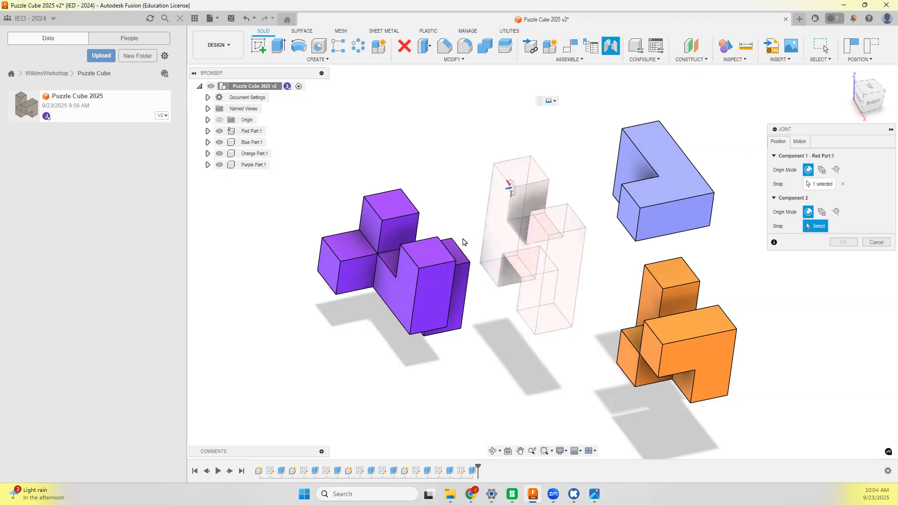
{"action": "left_click", "coordinate": [365, 199]}
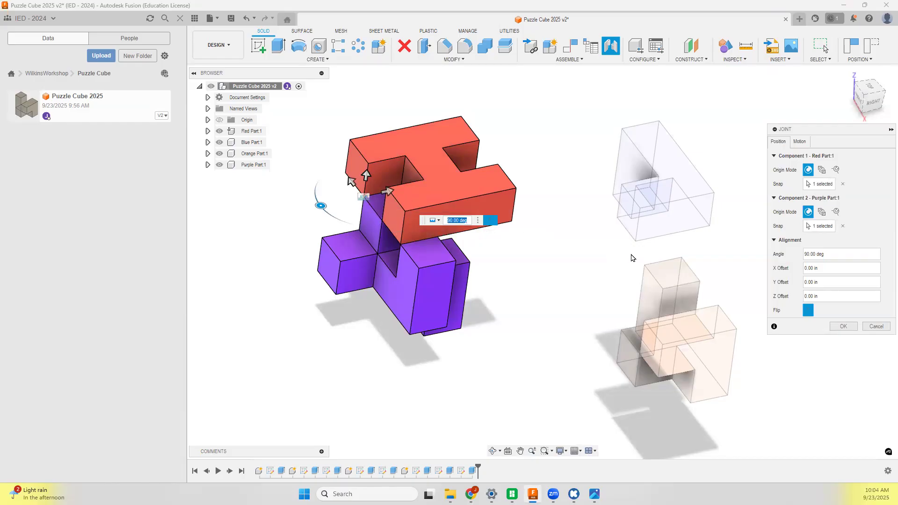
{"action": "left_click", "coordinate": [808, 311]}
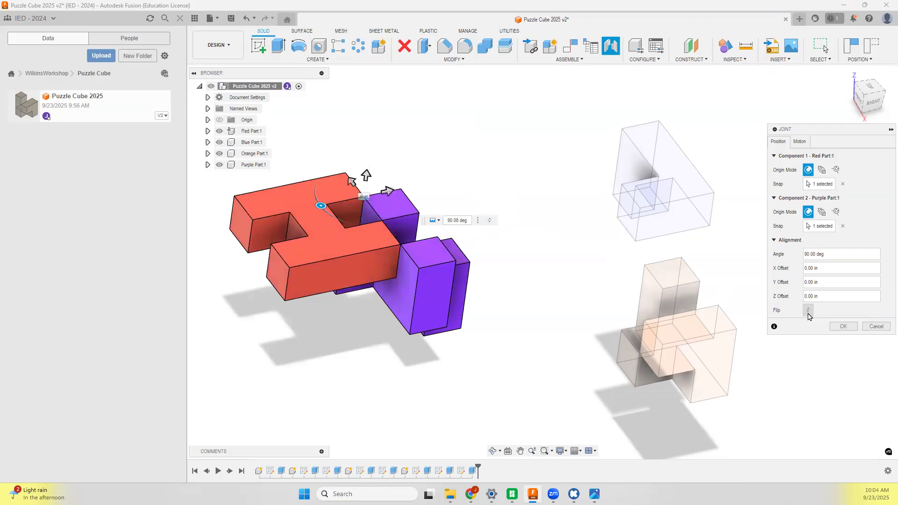
{"action": "middle_click_drag", "start_coordinate": [487, 279], "coordinate": [419, 306], "text": "shift"}
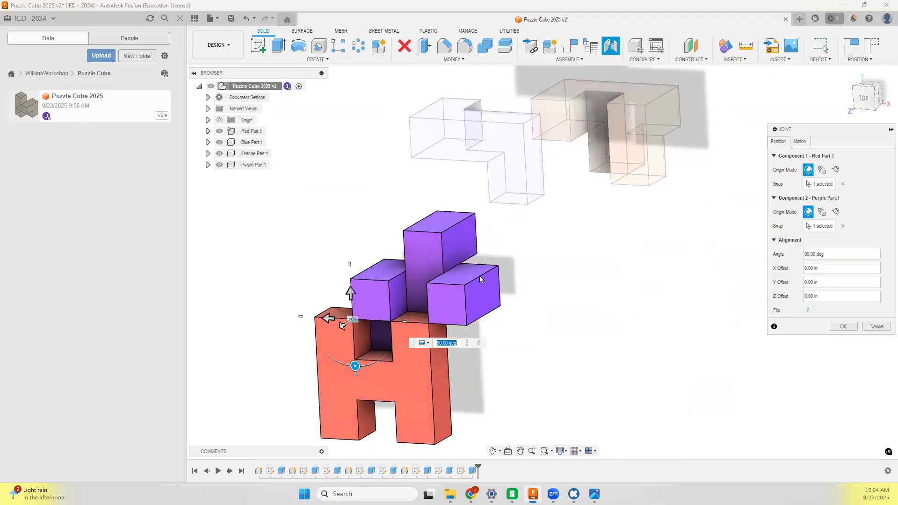
{"action": "left_click_drag", "start_coordinate": [357, 365], "coordinate": [415, 318]}
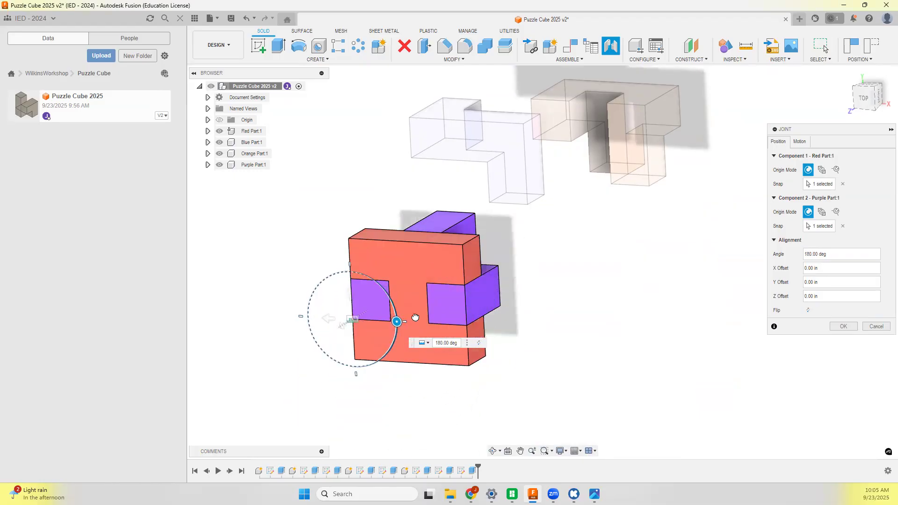
{"action": "middle_click_drag", "start_coordinate": [545, 262], "coordinate": [546, 243], "text": "shift"}
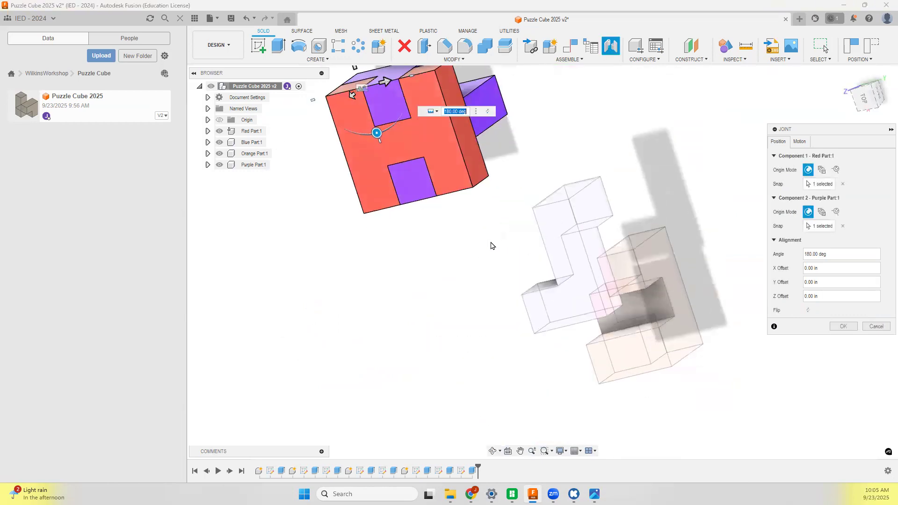
{"action": "scroll", "coordinate": [493, 309], "scroll_direction": "down", "scroll_amount": 2}
{"action": "scroll", "coordinate": [442, 148], "scroll_direction": "up", "scroll_amount": 3}
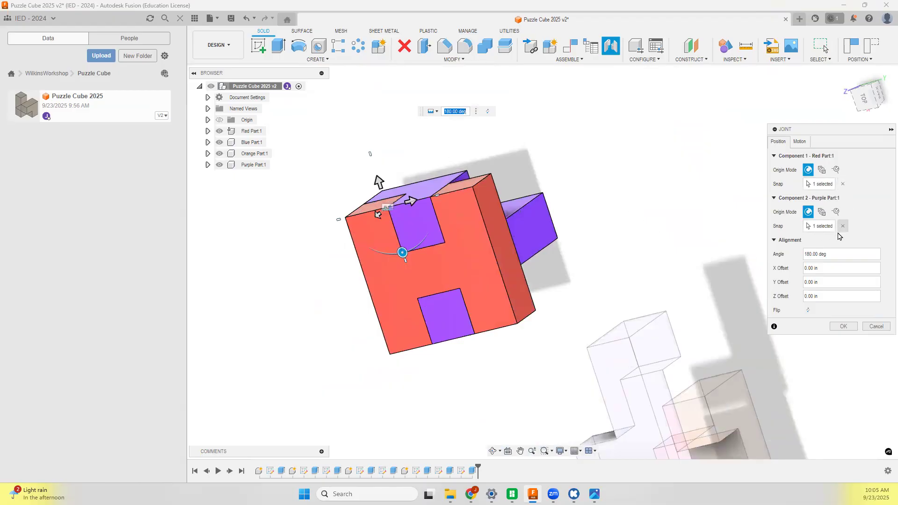
{"action": "left_click", "coordinate": [875, 327]}
Step: Join the Red Part's upper notch face to the side of the Purple Part's protruding cube with a joint rotated to 180 degrees
{"action": "middle_click_drag", "start_coordinate": [621, 231], "coordinate": [673, 185], "text": "shift"}
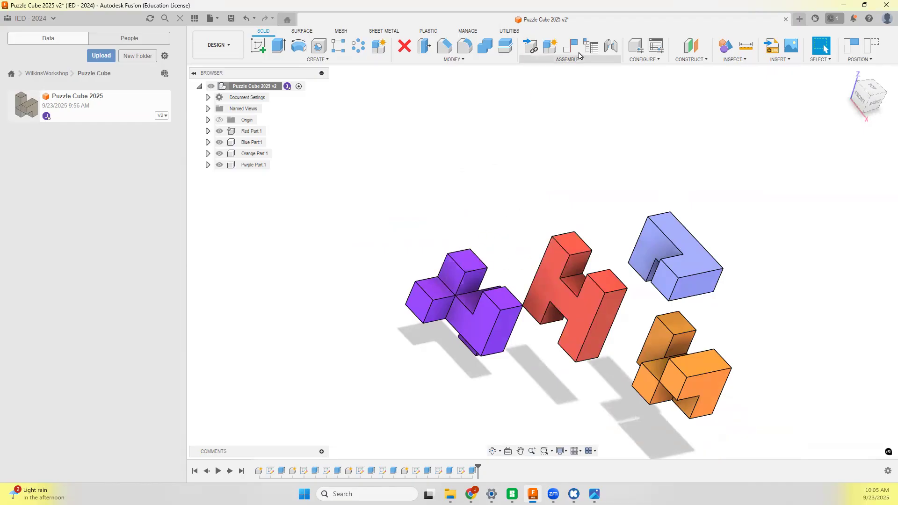
{"action": "left_click", "coordinate": [609, 45]}
{"action": "left_click", "coordinate": [575, 270]}
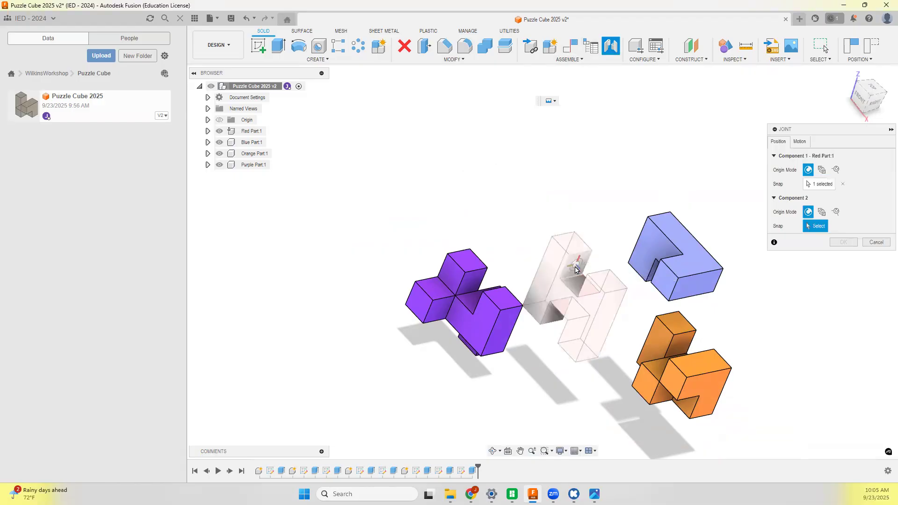
{"action": "left_click", "coordinate": [452, 280]}
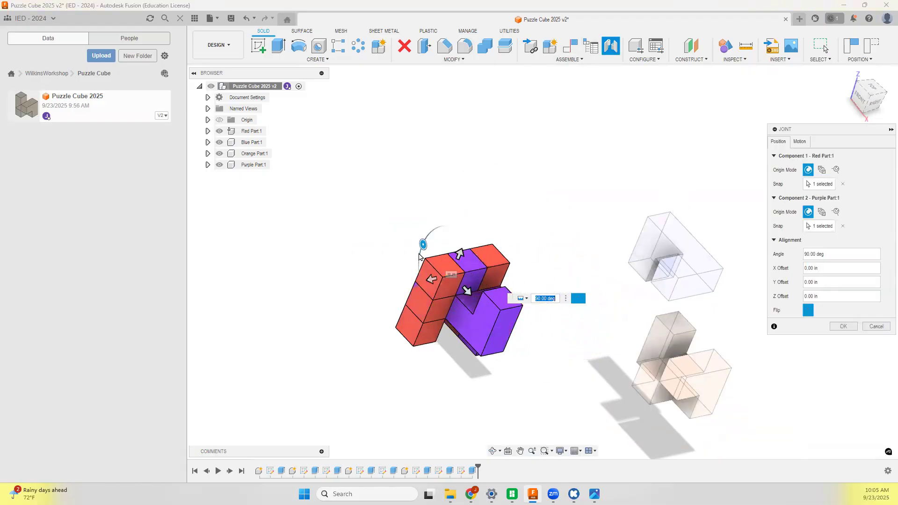
{"action": "left_click_drag", "start_coordinate": [422, 244], "coordinate": [438, 307]}
{"action": "middle_click_drag", "start_coordinate": [576, 243], "coordinate": [503, 256], "text": "shift"}
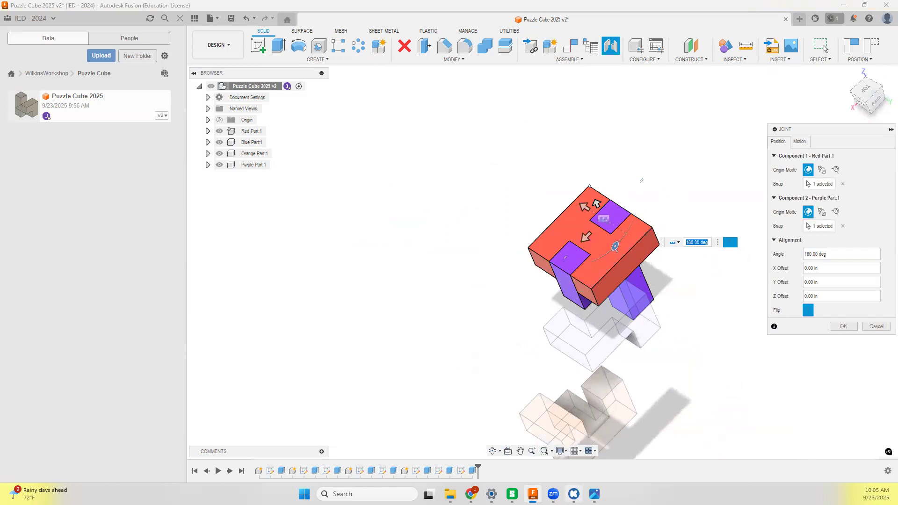
{"action": "mouse_move", "coordinate": [574, 494]}
{"action": "left_click", "coordinate": [536, 411]}
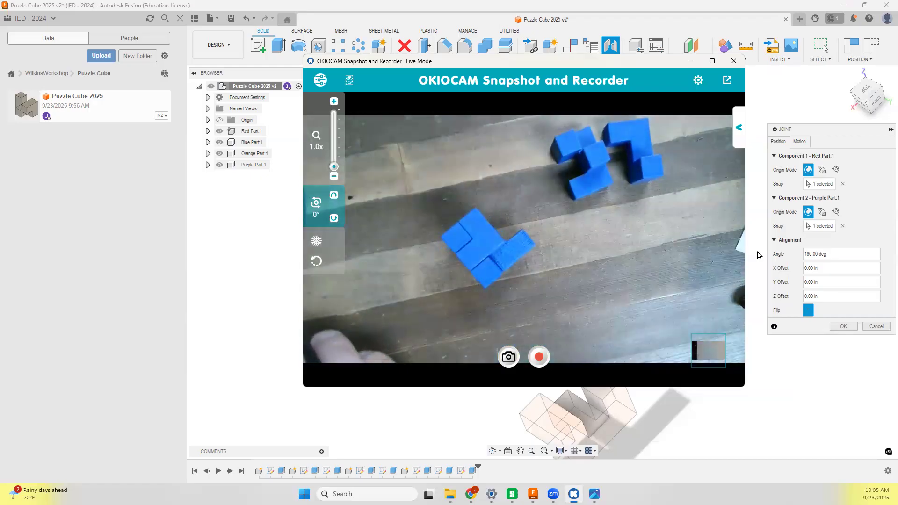
{"action": "left_click", "coordinate": [694, 63]}
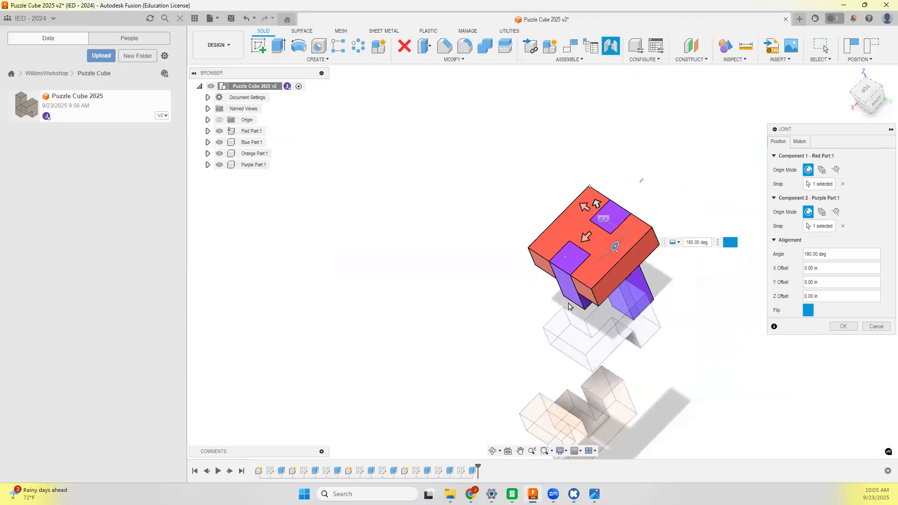
{"action": "left_click", "coordinate": [841, 327]}
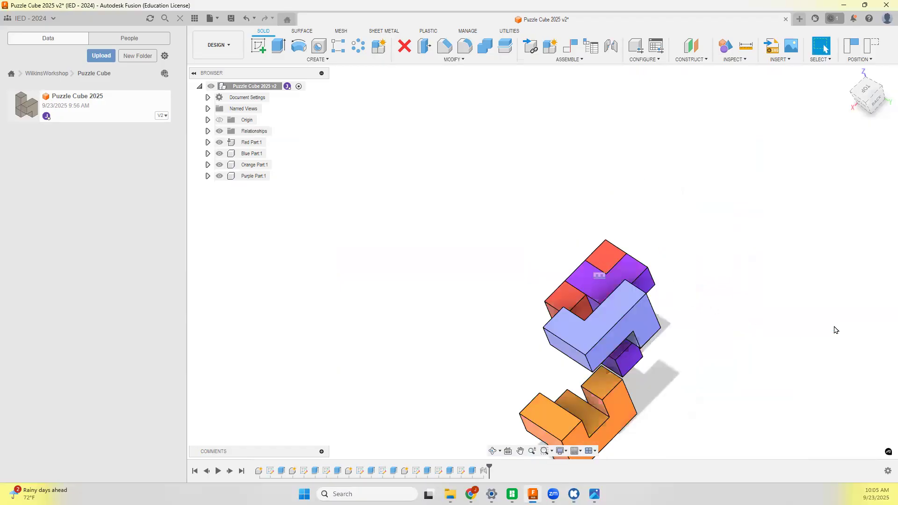
Step: Pin the Red Part in place
{"action": "middle_click_drag", "start_coordinate": [742, 340], "coordinate": [837, 258], "text": "shift"}
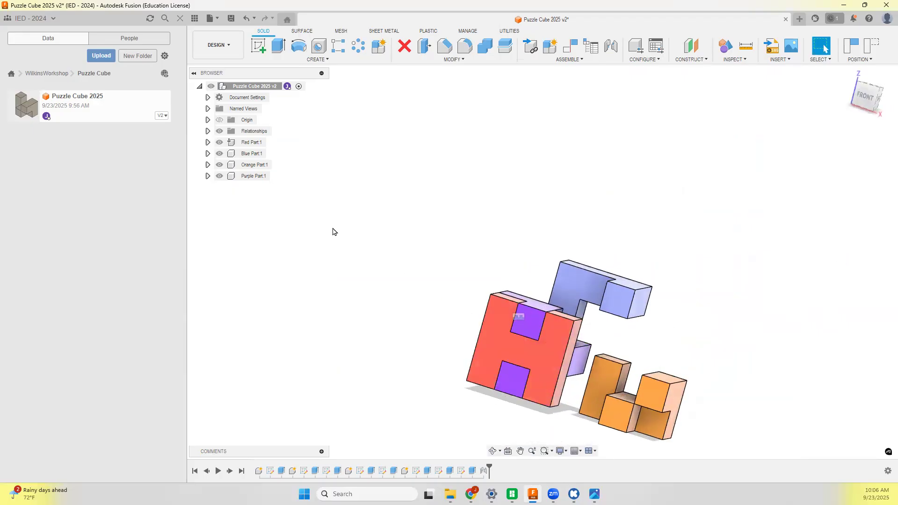
{"action": "right_click", "coordinate": [233, 142]}
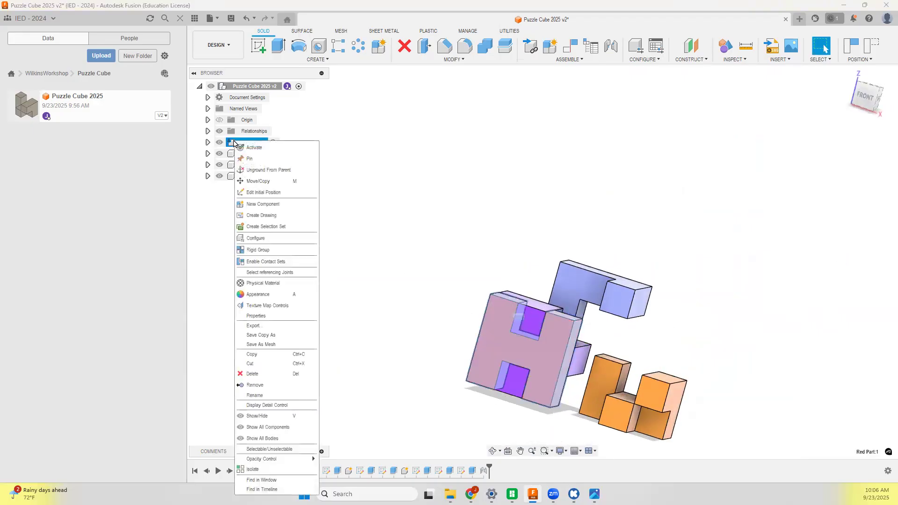
{"action": "left_click", "coordinate": [262, 162]}
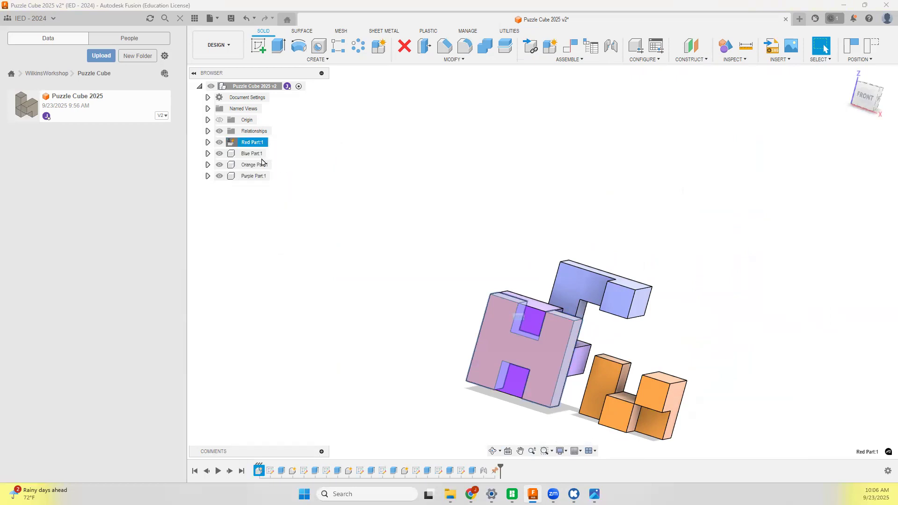
{"action": "left_click", "coordinate": [411, 203]}
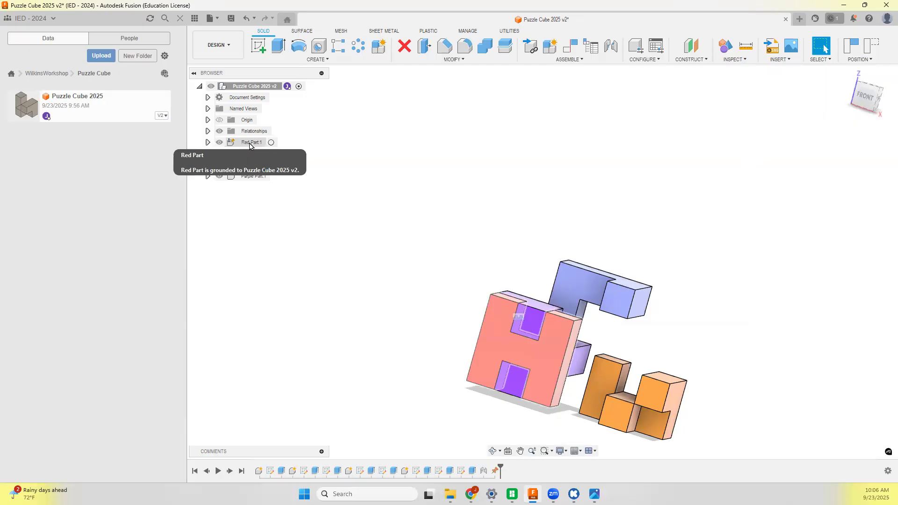
Step: Compare the physical puzzle in the OKIOCAM live view with the model to examine how the Orange Part fits the Purple Part
{"action": "middle_click_drag", "start_coordinate": [685, 337], "coordinate": [655, 334], "text": "shift"}
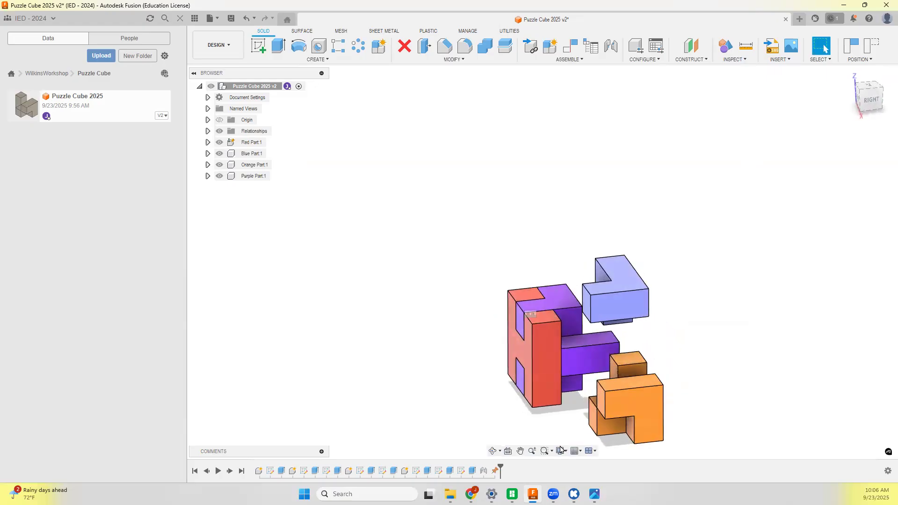
{"action": "left_click", "coordinate": [575, 492]}
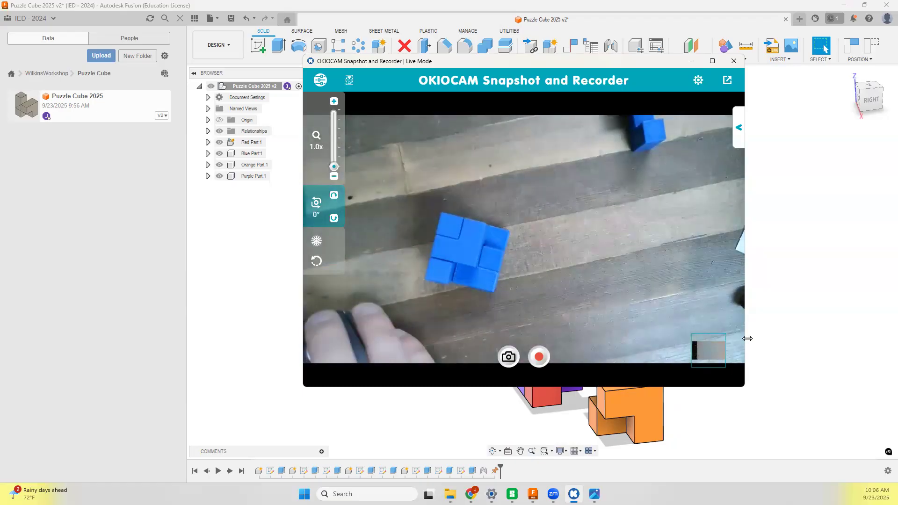
{"action": "left_click", "coordinate": [790, 346]}
{"action": "middle_click_drag", "start_coordinate": [670, 403], "coordinate": [628, 306], "text": "shift"}
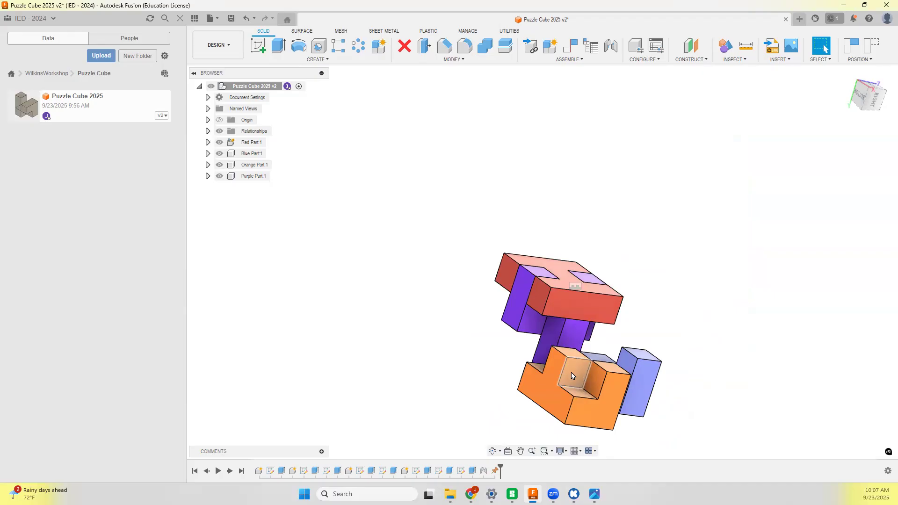
{"action": "middle_click_drag", "start_coordinate": [648, 426], "coordinate": [762, 416], "text": "shift"}
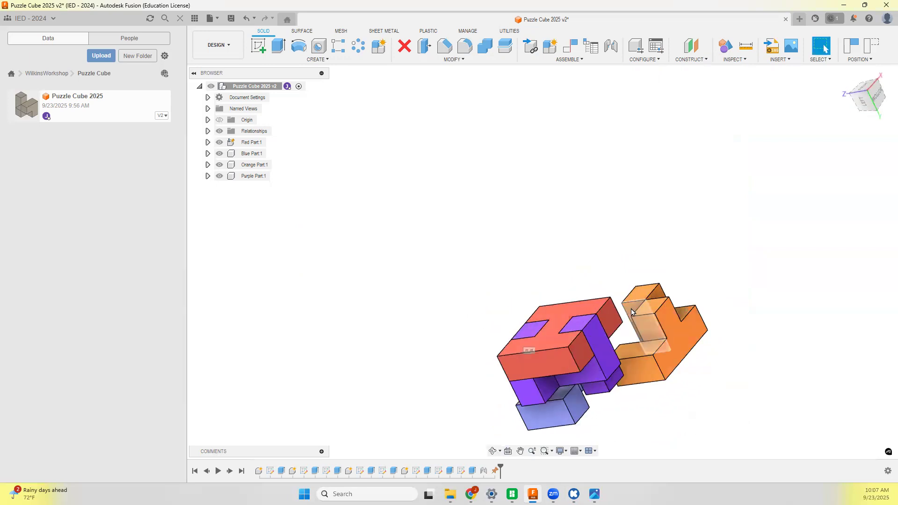
{"action": "left_click", "coordinate": [644, 329]}
{"action": "middle_click_drag", "start_coordinate": [678, 346], "coordinate": [623, 260], "text": "shift"}
{"action": "left_click", "coordinate": [604, 379]}
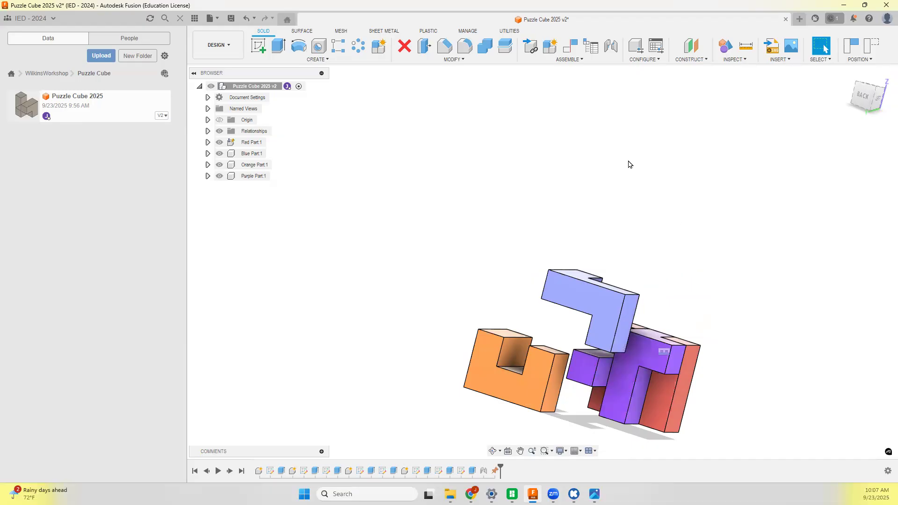
Step: Join the Purple Part's protruding cube to the Orange Part with a joint rotated to 90 degrees
{"action": "left_click", "coordinate": [609, 46]}
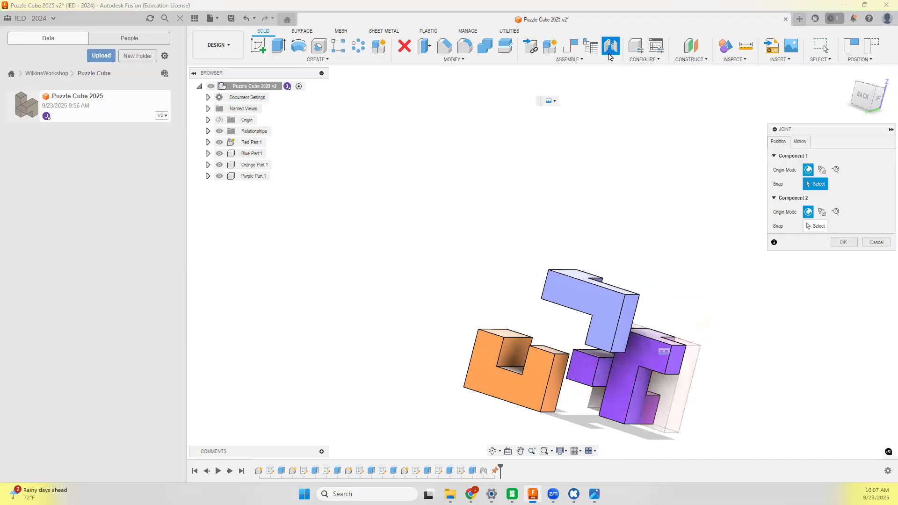
{"action": "left_click", "coordinate": [602, 377]}
{"action": "middle_click_drag", "start_coordinate": [728, 387], "coordinate": [890, 367], "text": "shift"}
{"action": "left_click", "coordinate": [643, 377]}
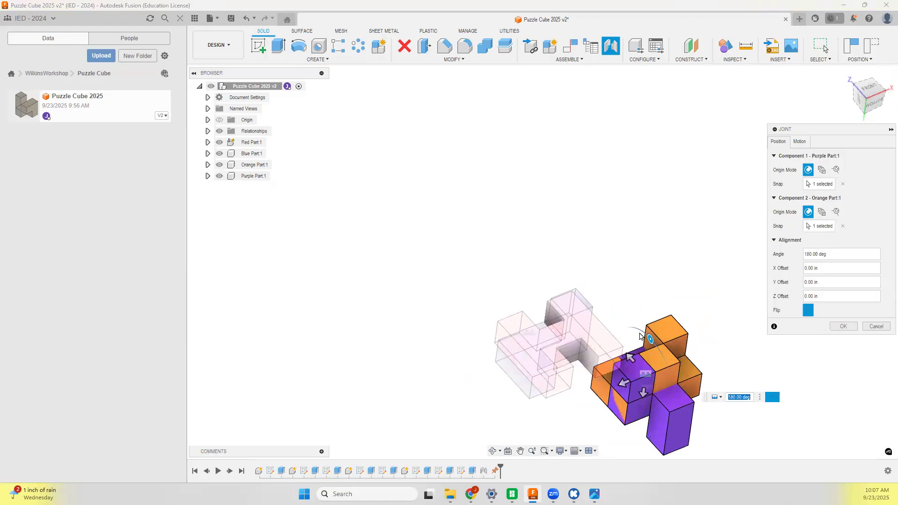
{"action": "left_click_drag", "start_coordinate": [650, 335], "coordinate": [658, 390]}
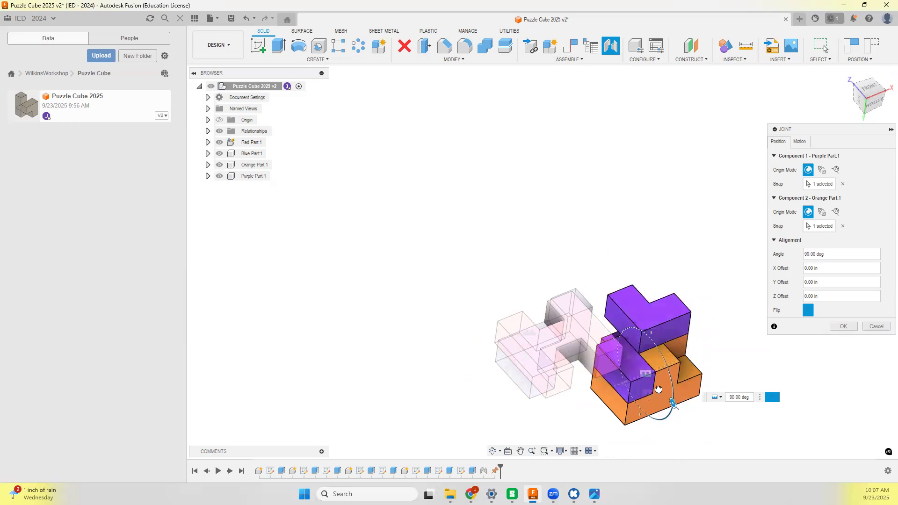
{"action": "middle_click_drag", "start_coordinate": [705, 376], "coordinate": [683, 355], "text": "shift"}
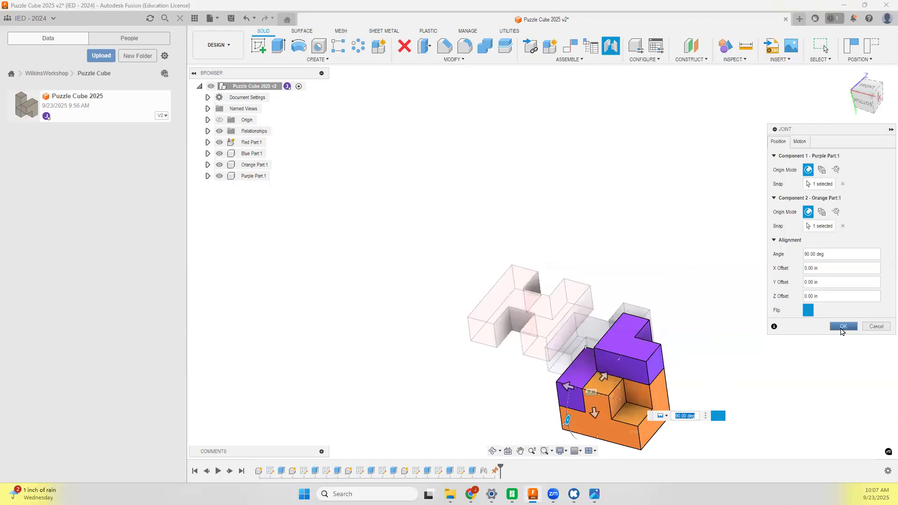
{"action": "left_click", "coordinate": [842, 327]}
{"action": "middle_click_drag", "start_coordinate": [674, 414], "coordinate": [618, 390], "text": "shift"}
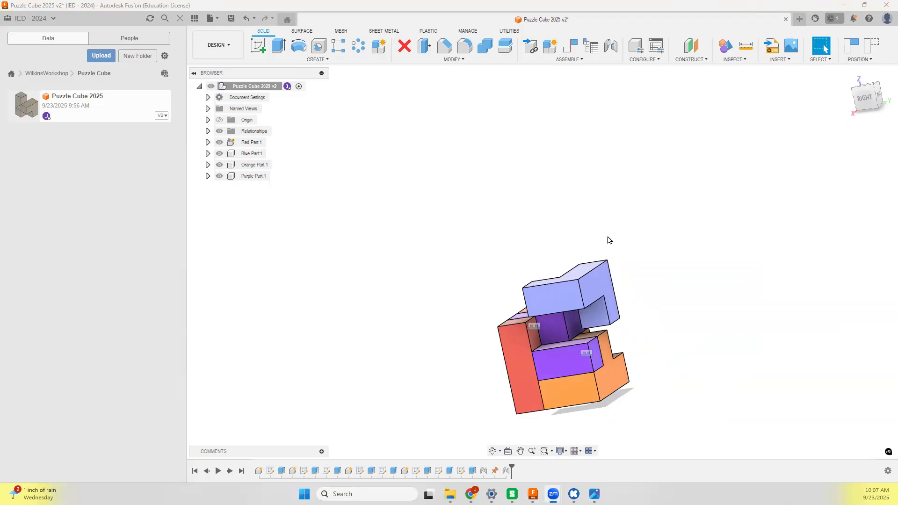
Step: Move the Blue Part clear of the joined pieces to expose the remaining gap in the cube
{"action": "middle_click_drag", "start_coordinate": [669, 338], "coordinate": [612, 354], "text": "shift"}
{"action": "left_click_drag", "start_coordinate": [612, 354], "coordinate": [717, 301]}
{"action": "middle_click_drag", "start_coordinate": [666, 397], "coordinate": [588, 230], "text": "shift"}
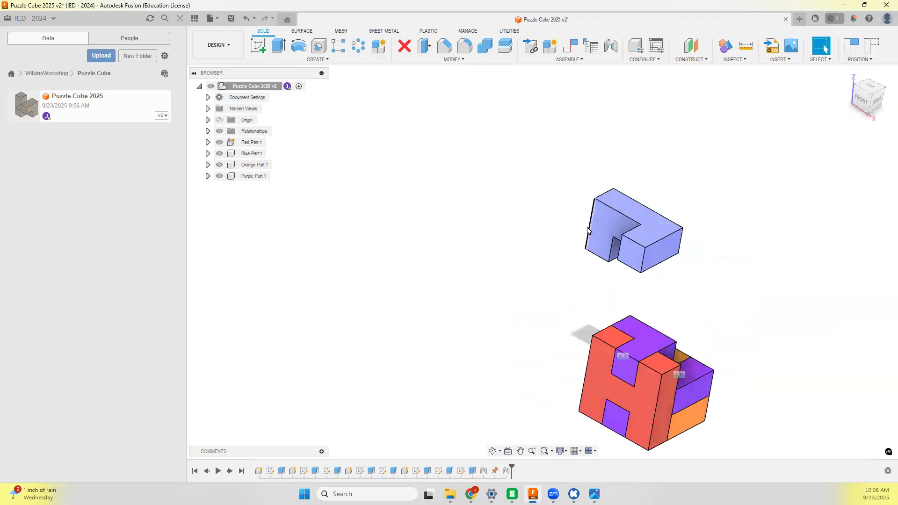
{"action": "middle_click_drag", "start_coordinate": [745, 324], "coordinate": [541, 330], "text": "shift"}
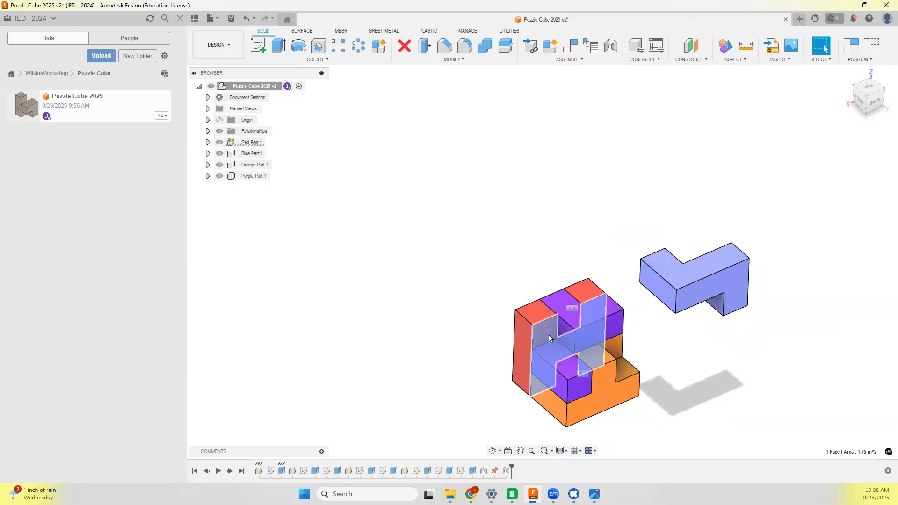
{"action": "left_click", "coordinate": [522, 213]}
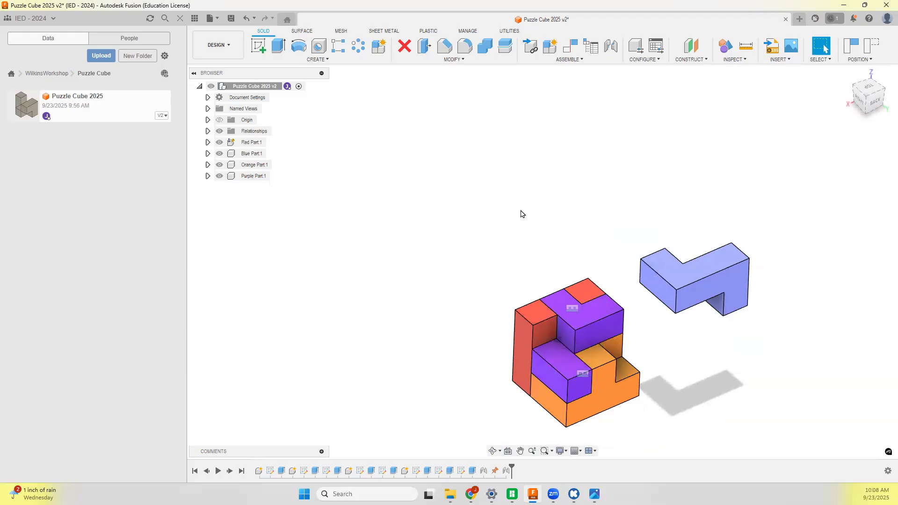
Step: Join a corner of the Blue Part's end face to the upper corner of the Red Part's inner face at 180 degrees
{"action": "left_click", "coordinate": [609, 47]}
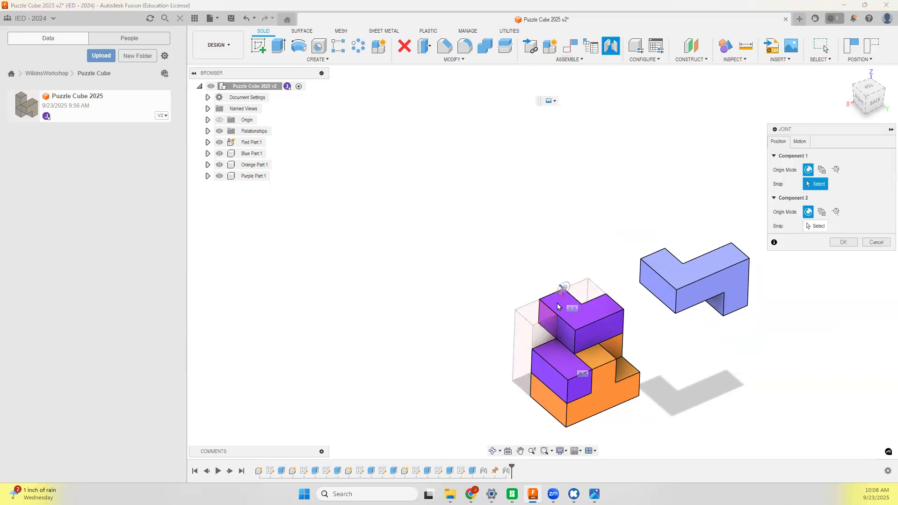
{"action": "left_click", "coordinate": [639, 268]}
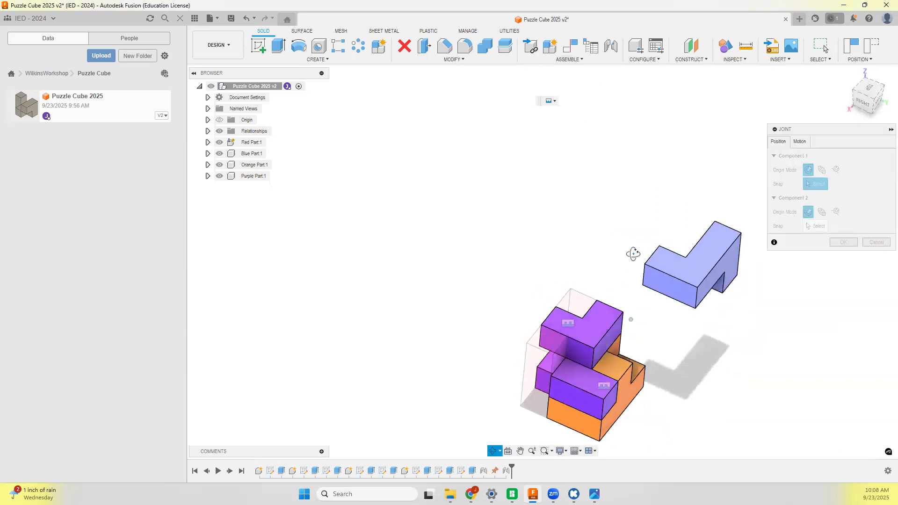
{"action": "middle_click_drag", "start_coordinate": [624, 282], "coordinate": [537, 299], "text": "shift"}
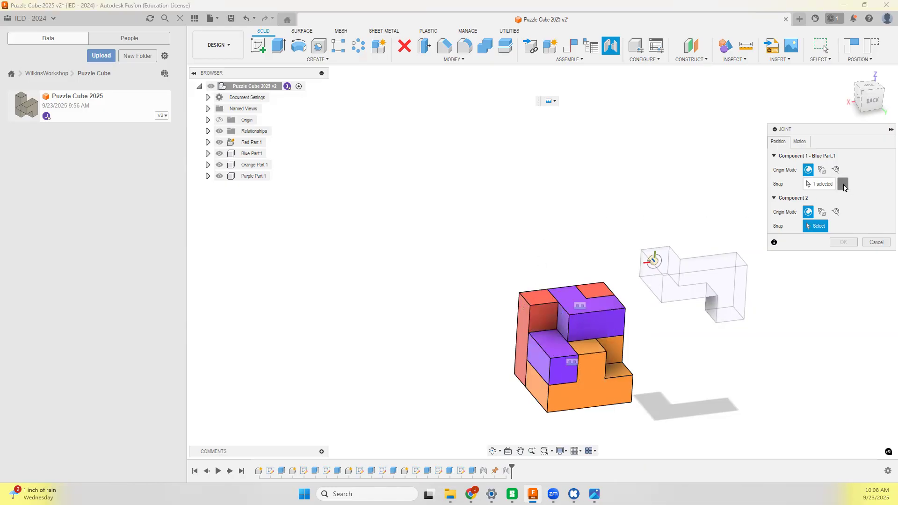
{"action": "left_click", "coordinate": [843, 183]}
{"action": "middle_click_drag", "start_coordinate": [703, 220], "coordinate": [655, 254], "text": "shift"}
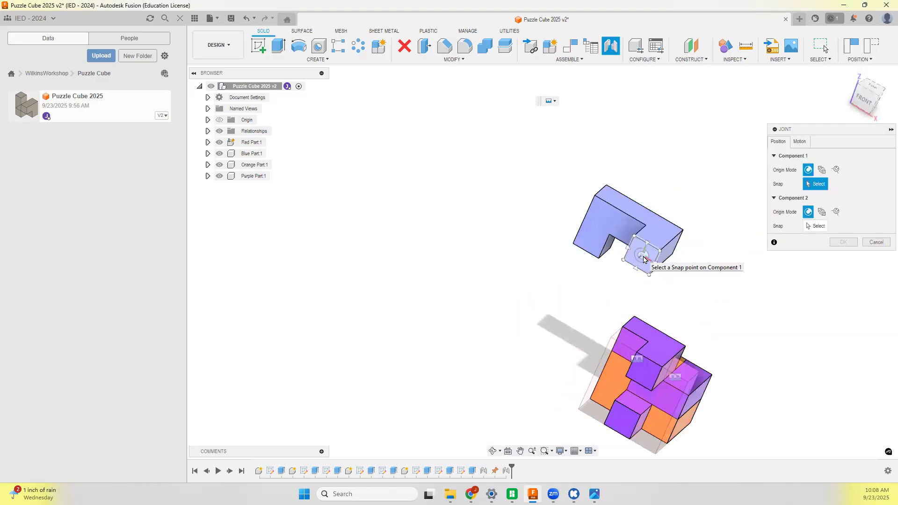
{"action": "left_click", "coordinate": [661, 254]}
{"action": "middle_click_drag", "start_coordinate": [677, 268], "coordinate": [629, 293], "text": "shift"}
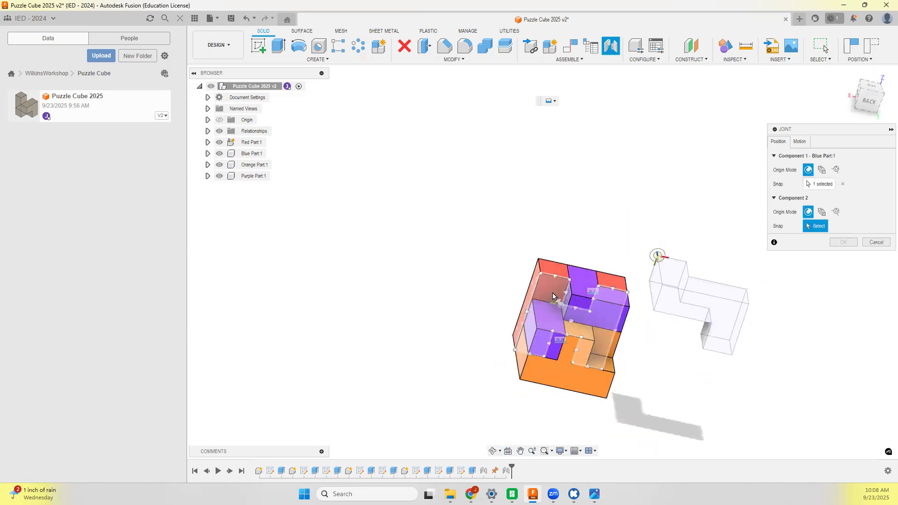
{"action": "left_click", "coordinate": [541, 280]}
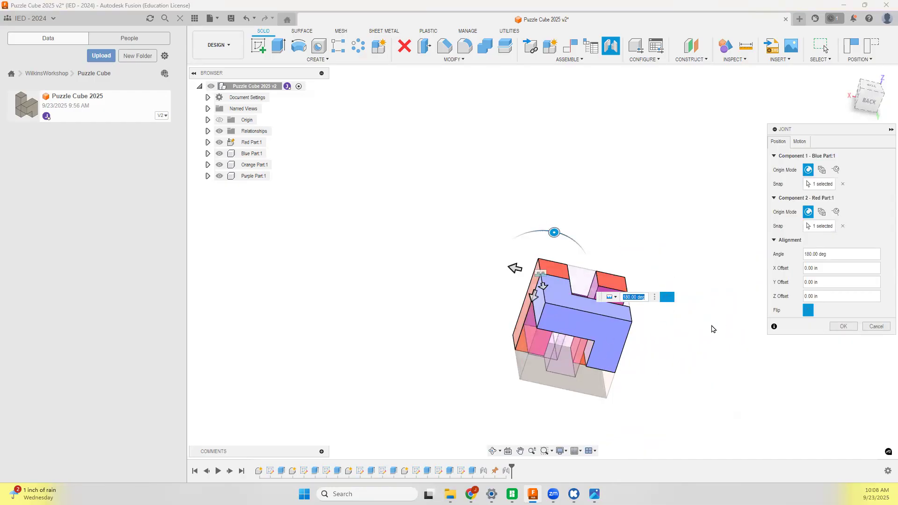
{"action": "left_click", "coordinate": [842, 326]}
{"action": "middle_click_drag", "start_coordinate": [682, 346], "coordinate": [736, 331], "text": "shift"}
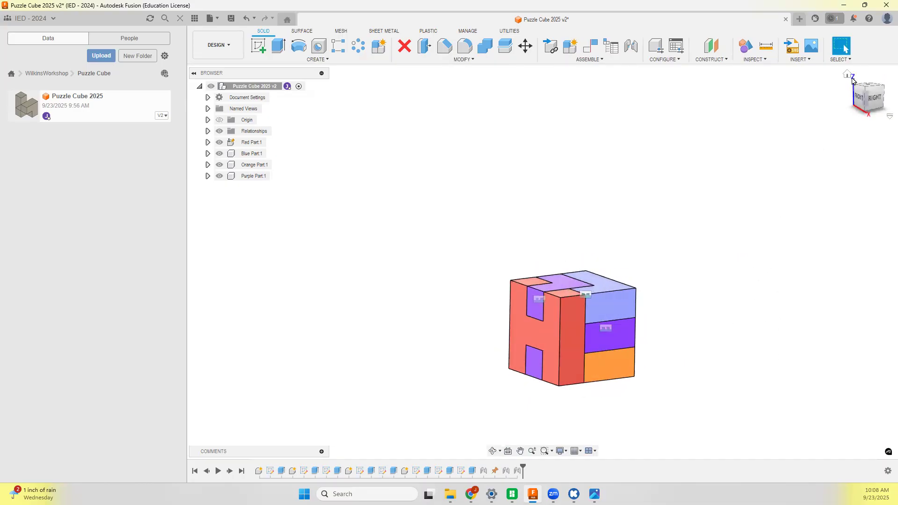
Step: Return the completed cube to the home view
{"action": "left_click", "coordinate": [847, 73]}
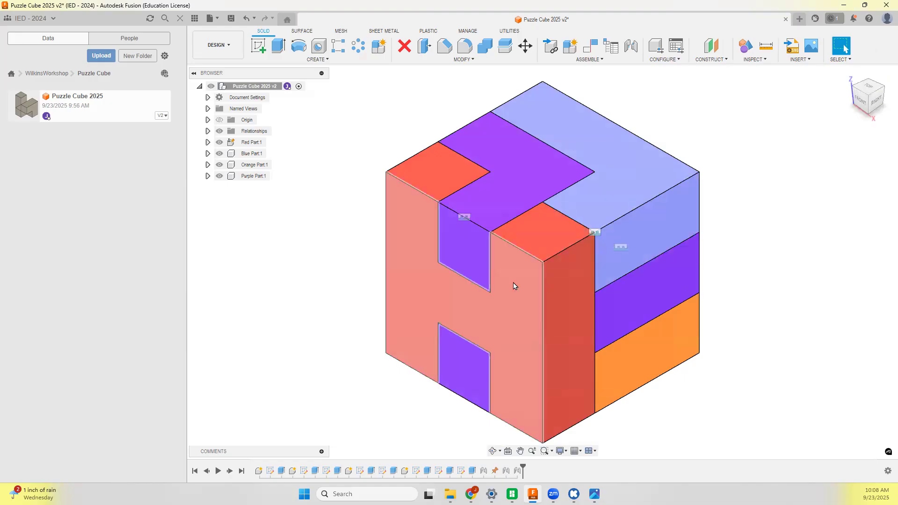
{"action": "left_click", "coordinate": [212, 18]}
{"action": "left_click", "coordinate": [265, 92]}
{"action": "left_click", "coordinate": [447, 264]}
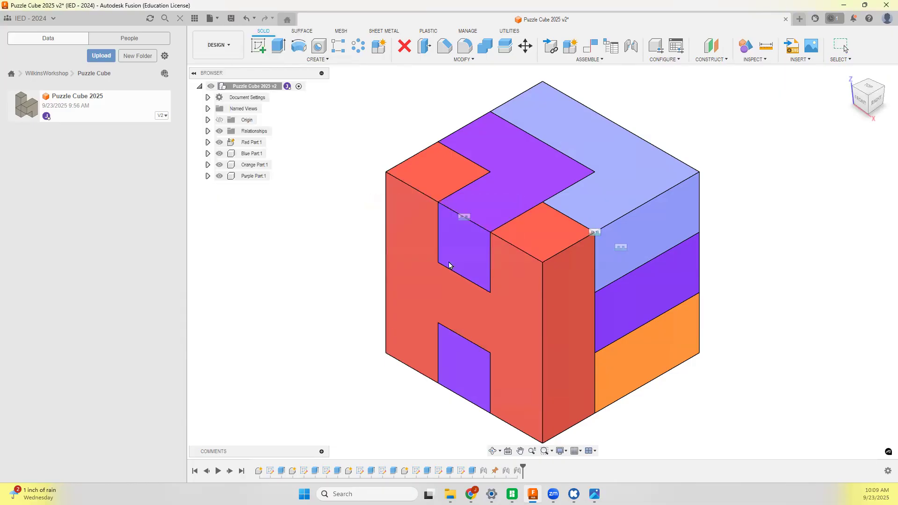